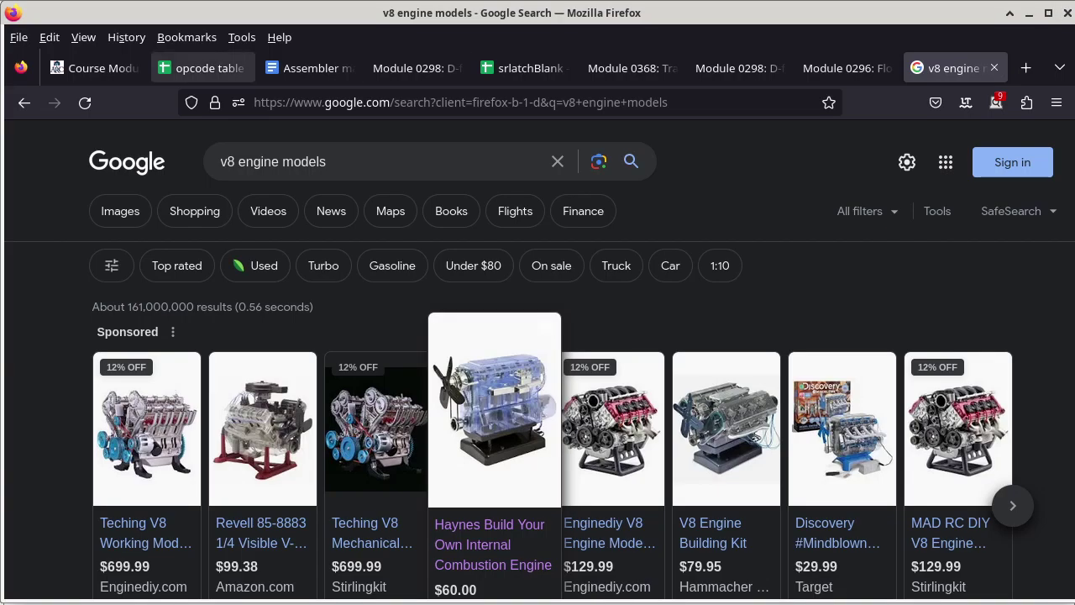
Switch to the opcode table spreadsheet and examine its mnemonic column, opcode column, register code note and bitwise not row.
{"action": "left_click", "coordinate": [201, 68]}
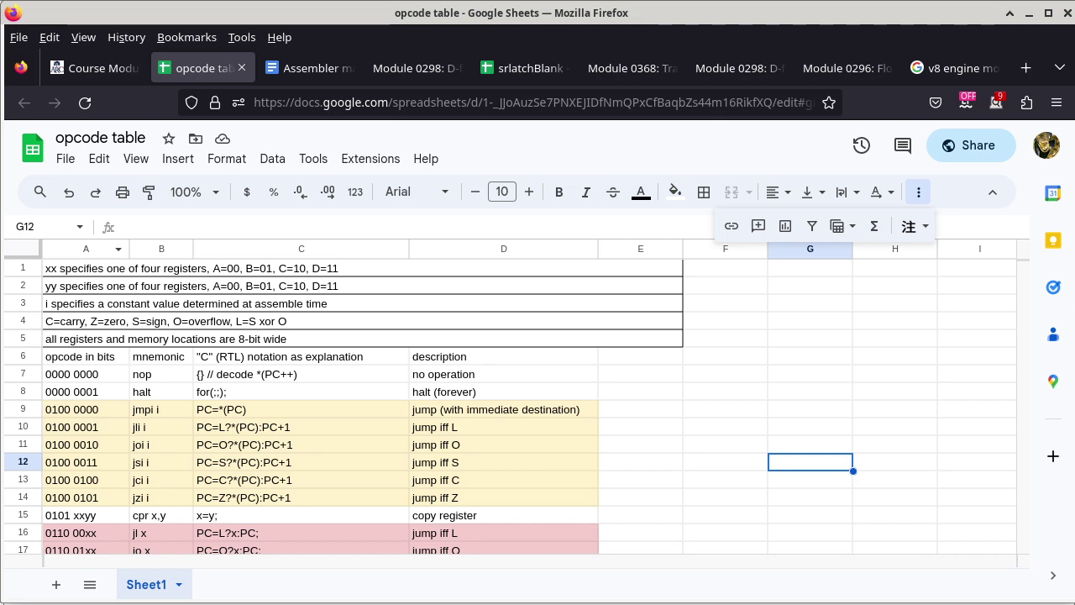
{"action": "left_click", "coordinate": [161, 248]}
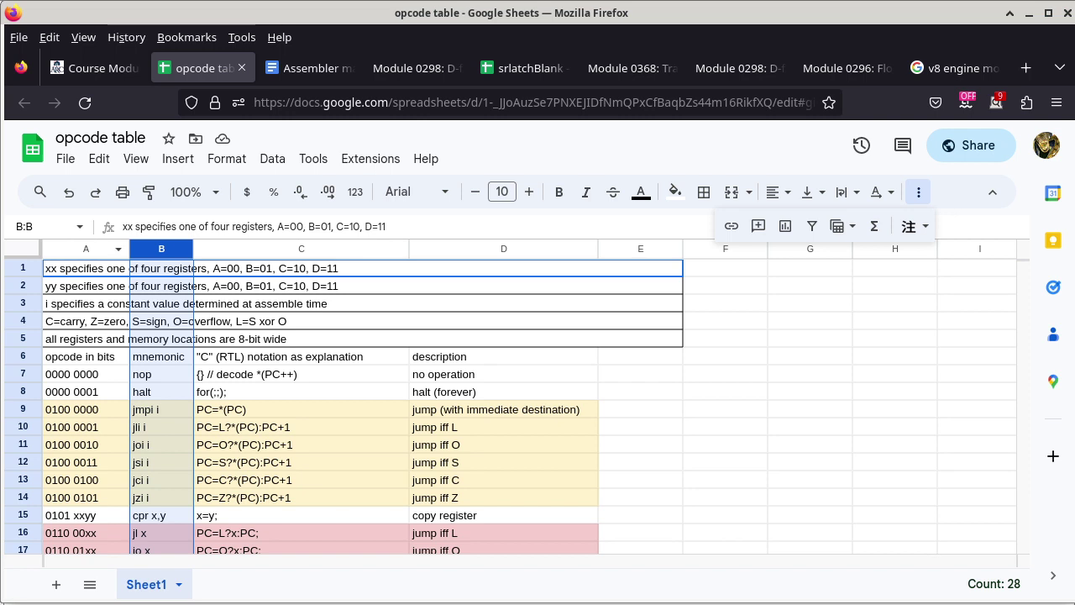
{"action": "left_click", "coordinate": [86, 249]}
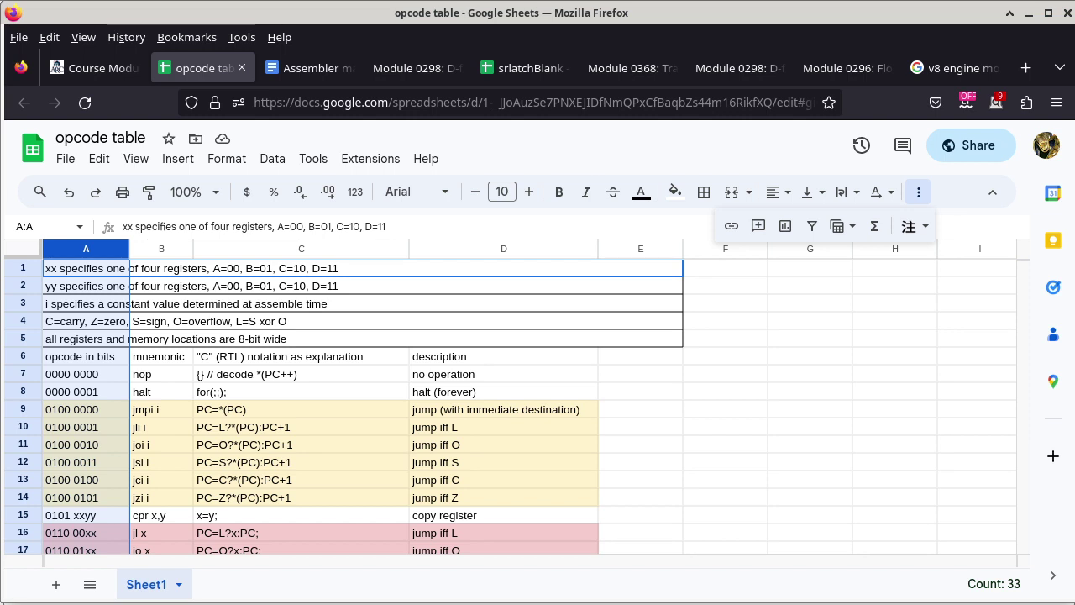
{"action": "scroll", "coordinate": [504, 403], "scroll_direction": "down", "scroll_amount": 4}
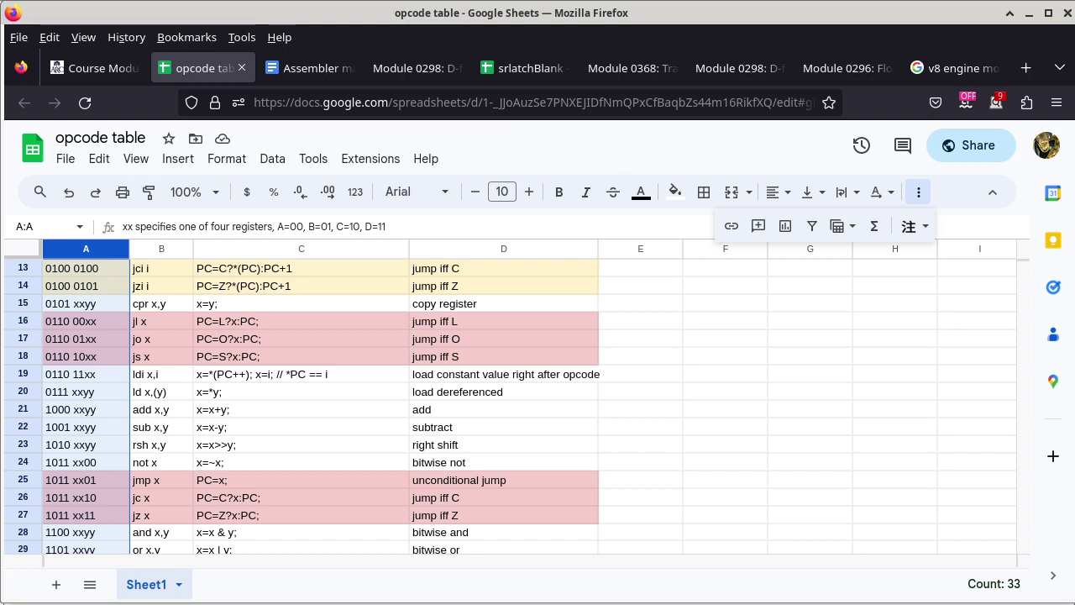
{"action": "left_click", "coordinate": [86, 462]}
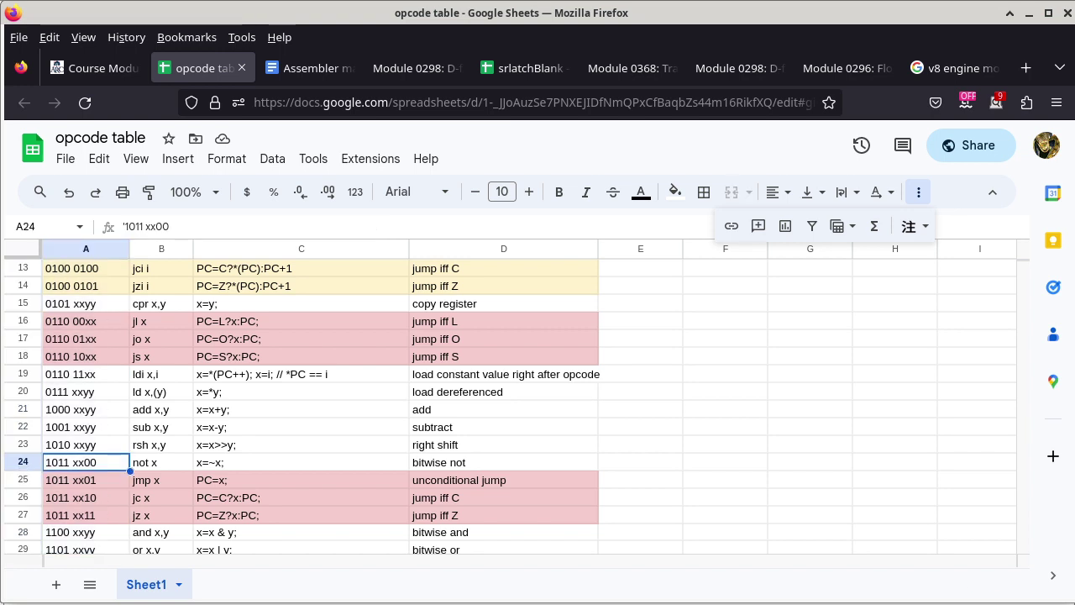
{"action": "key", "text": "shift+space"}
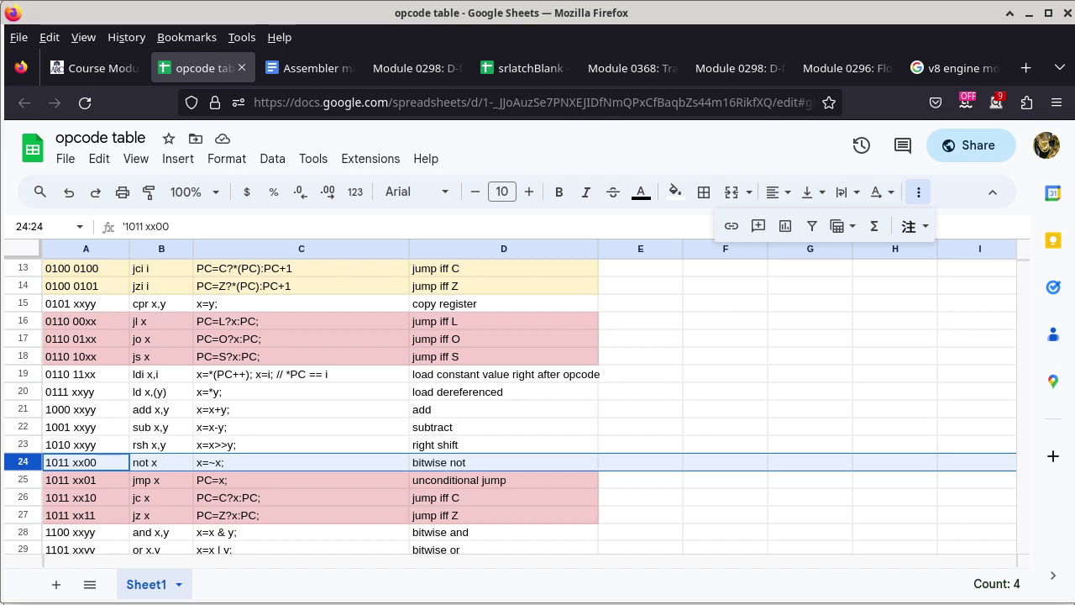
{"action": "scroll", "coordinate": [504, 403], "scroll_direction": "up", "scroll_amount": 3}
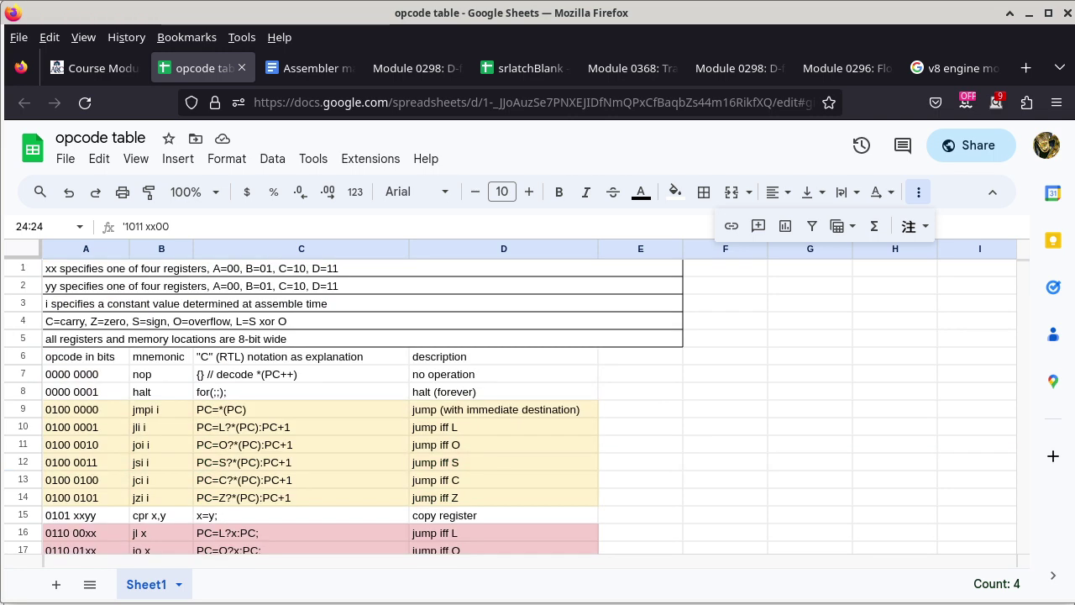
{"action": "left_click", "coordinate": [193, 268]}
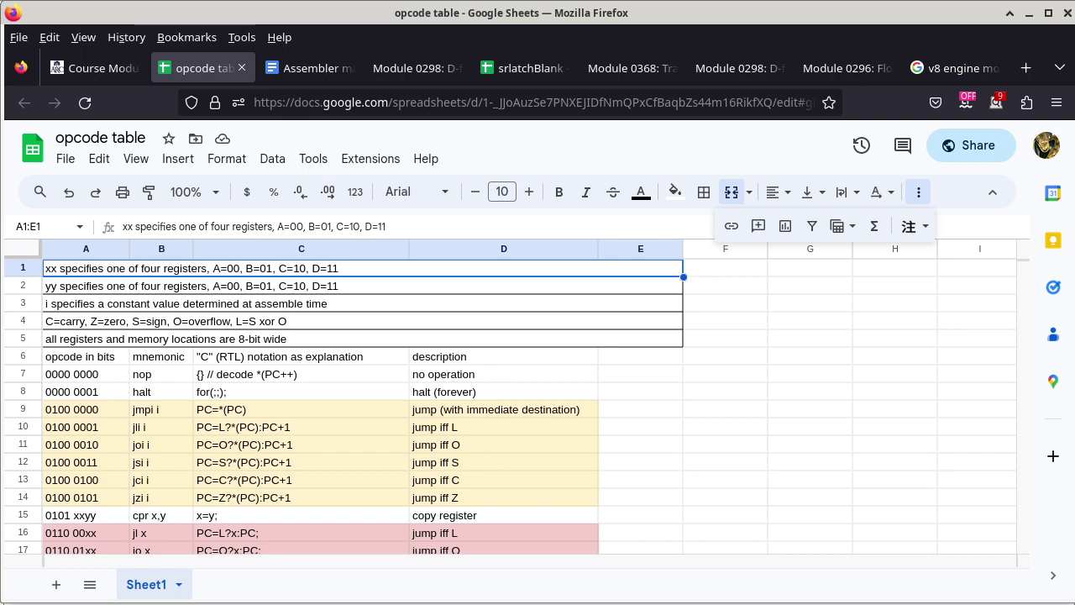
{"action": "scroll", "coordinate": [361, 403], "scroll_direction": "down", "scroll_amount": 6}
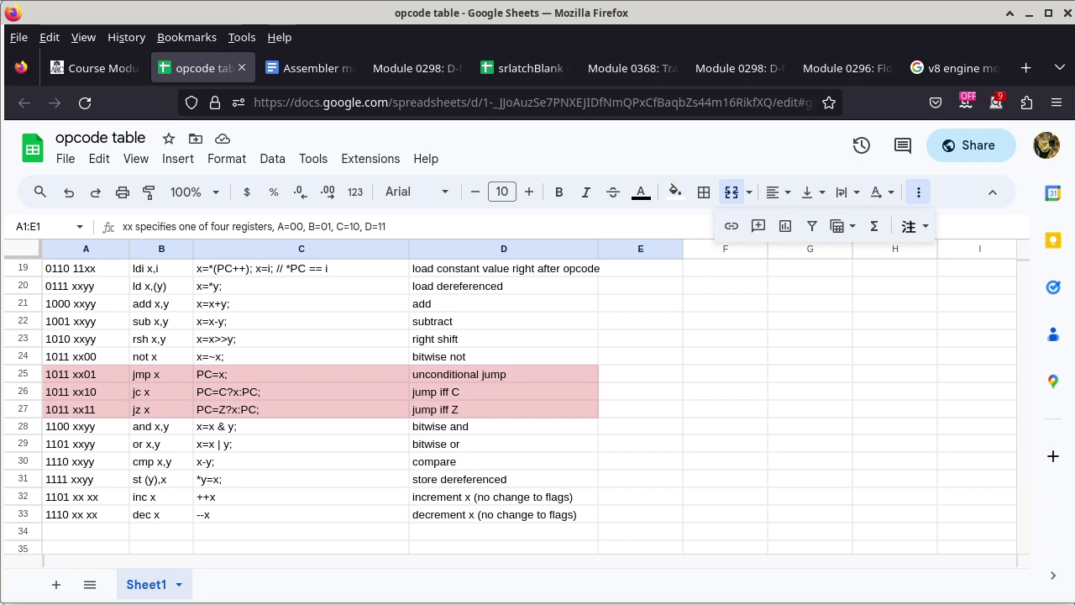
{"action": "left_click", "coordinate": [22, 356]}
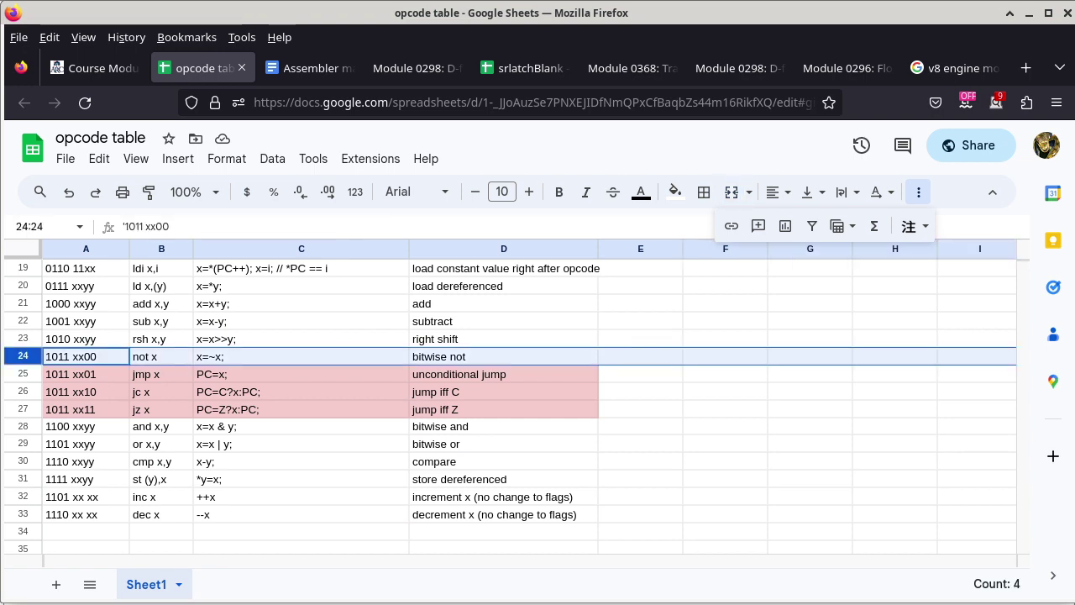
Switch to Logisim and view the regBank subcircuit inside the processor0004 main circuit.
{"action": "key", "text": "Print"}
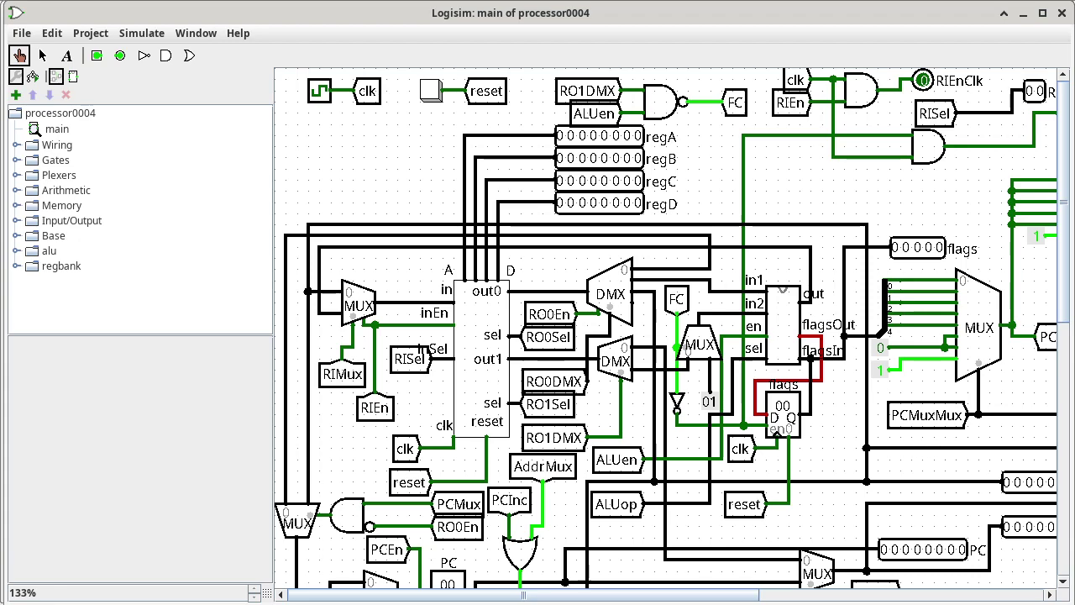
{"action": "left_click", "coordinate": [471, 357]}
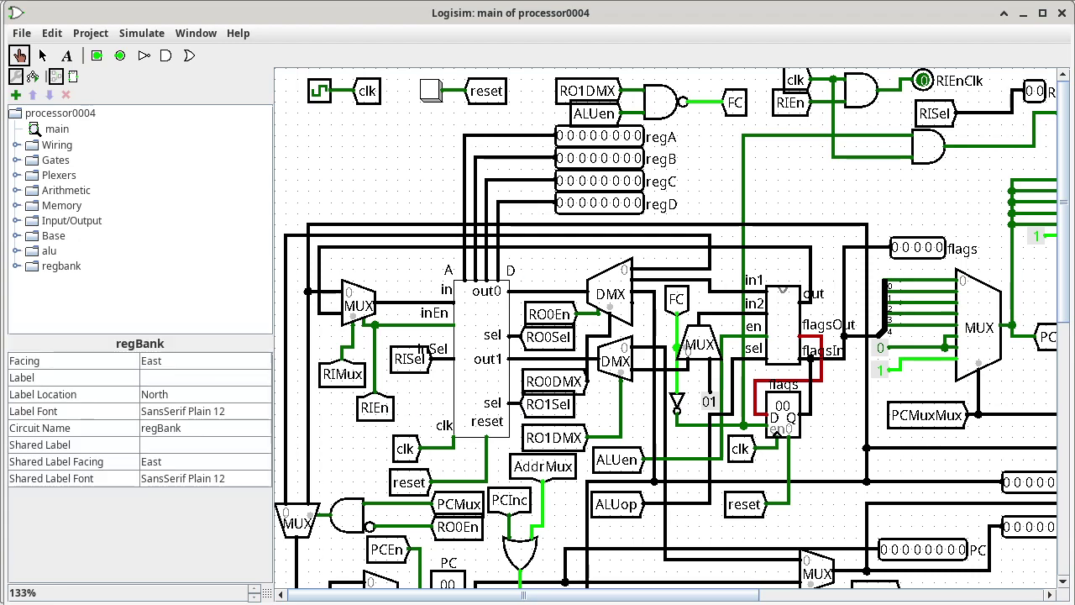
{"action": "right_click", "coordinate": [475, 352]}
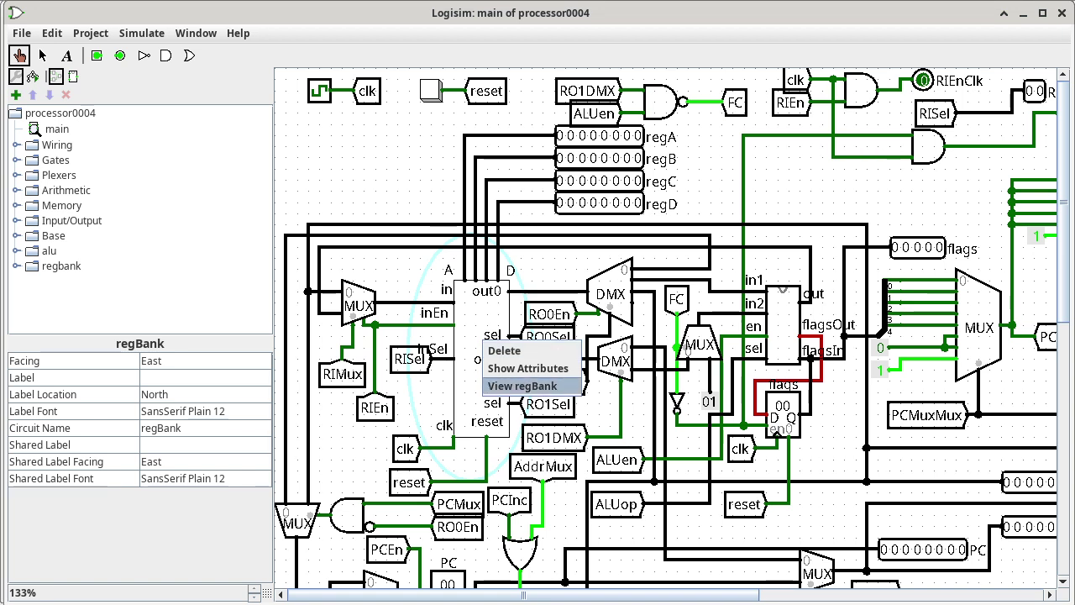
{"action": "left_click", "coordinate": [522, 385]}
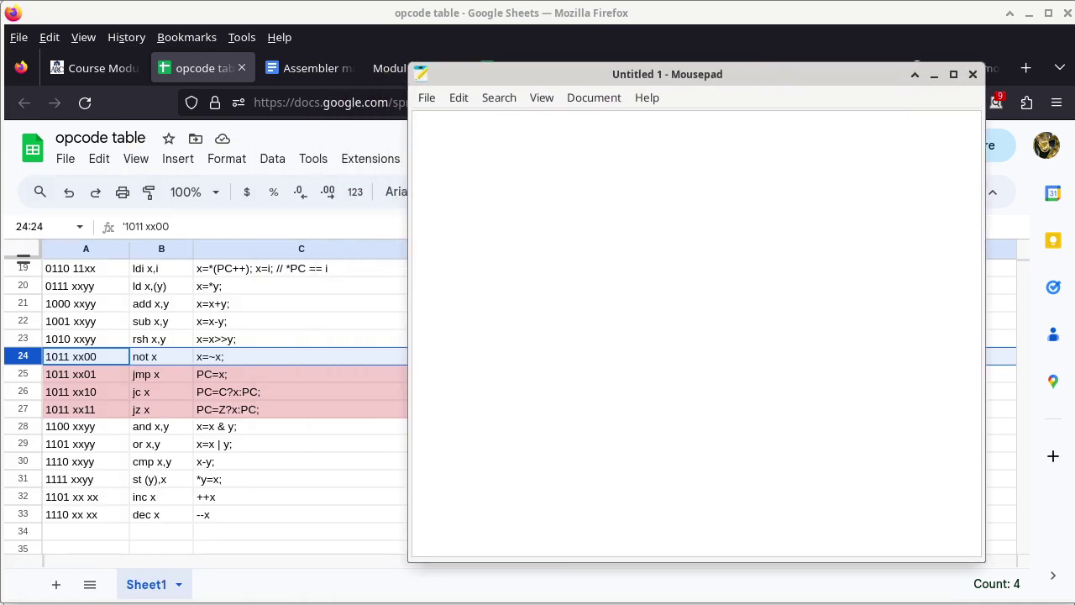
In a blank Mousepad document, write the comment "// not c" and move the window clear of the opcode table's description column.
{"action": "type", "text": "//"}
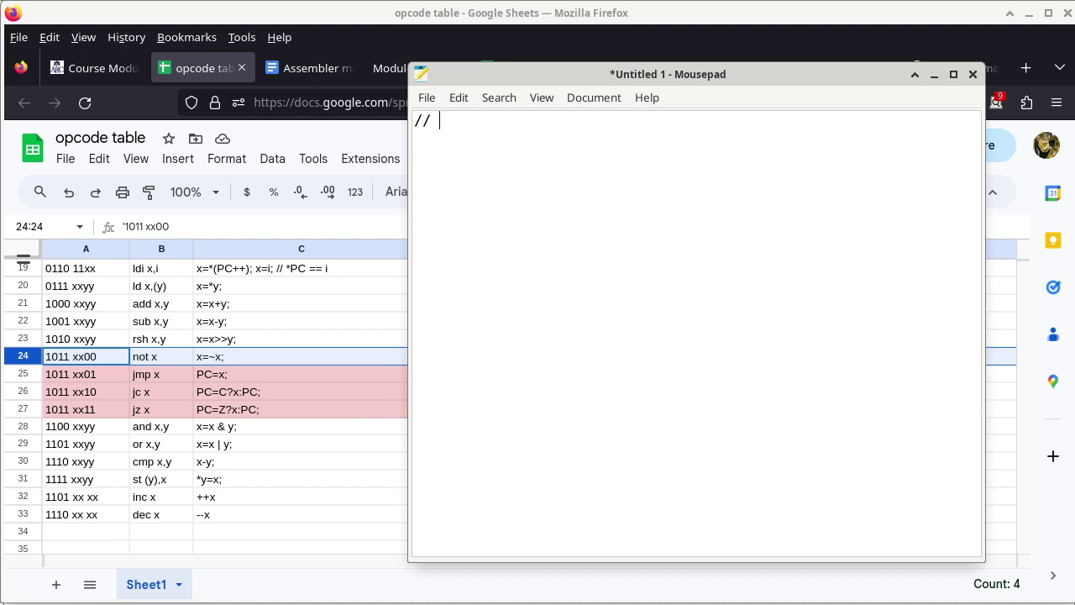
{"action": "type", "text": " not c"}
{"action": "left_click_drag", "start_coordinate": [588, 74], "coordinate": [796, 79]}
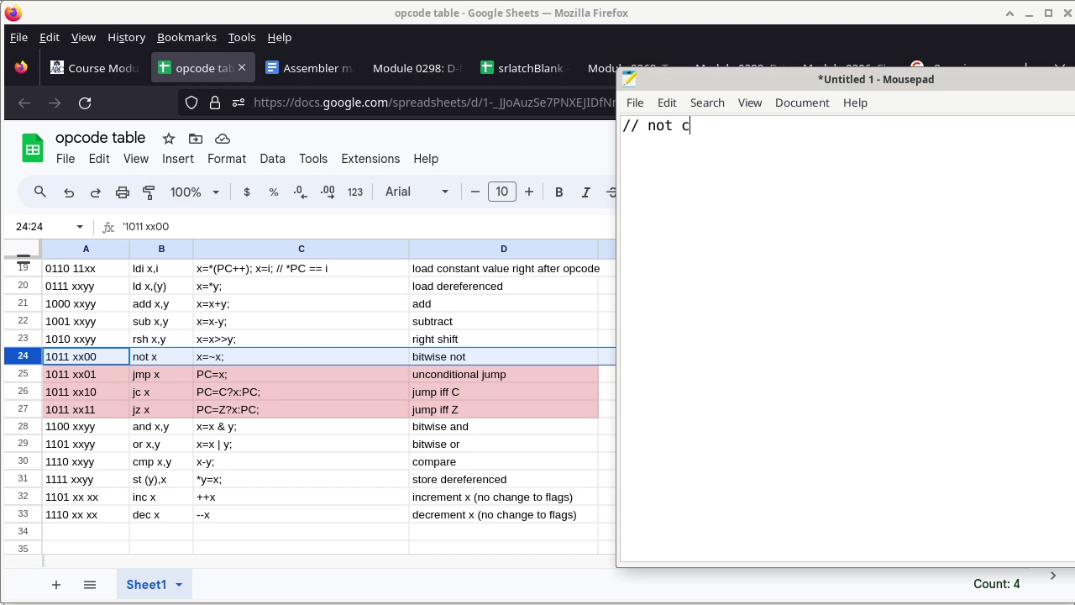
Add a second comment line reading "// RTL register transfer language".
{"action": "type", "text": "// RTL register transfer "}
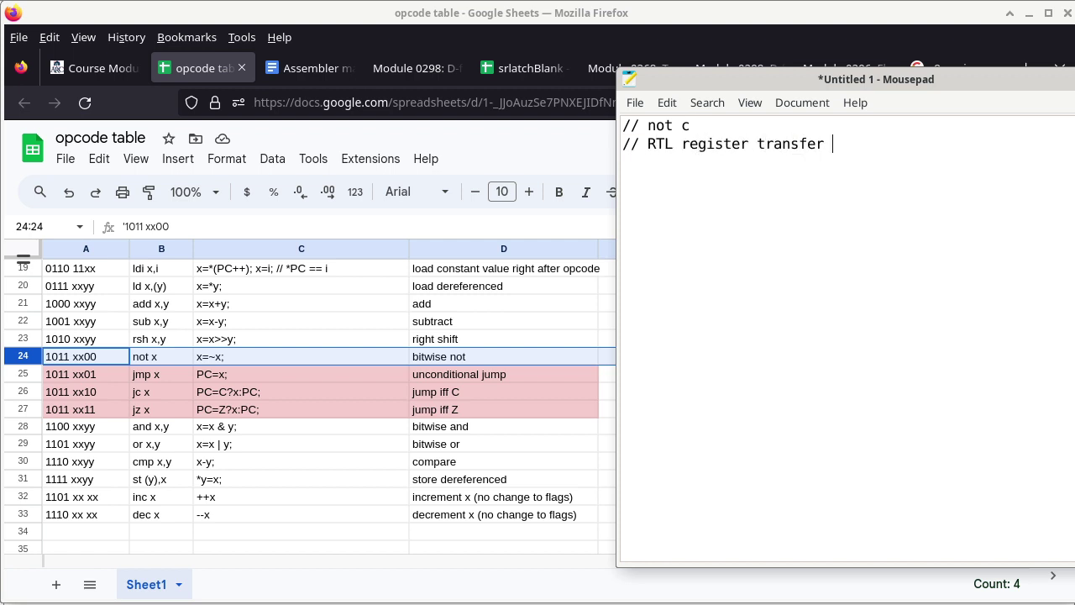
{"action": "type", "text": "langauge"}
{"action": "key", "text": "BackSpace"}
{"action": "key", "text": "BackSpace"}
{"action": "key", "text": "BackSpace"}
{"action": "key", "text": "BackSpace"}
{"action": "type", "text": "ia"}
{"action": "key", "text": "BackSpace"}
{"action": "key", "text": "BackSpace"}
{"action": "type", "text": "uage"}
Add the comment lines "// C = ~C;" and "// 1011 xx00" below the RTL line.
{"action": "type", "text": "// "}
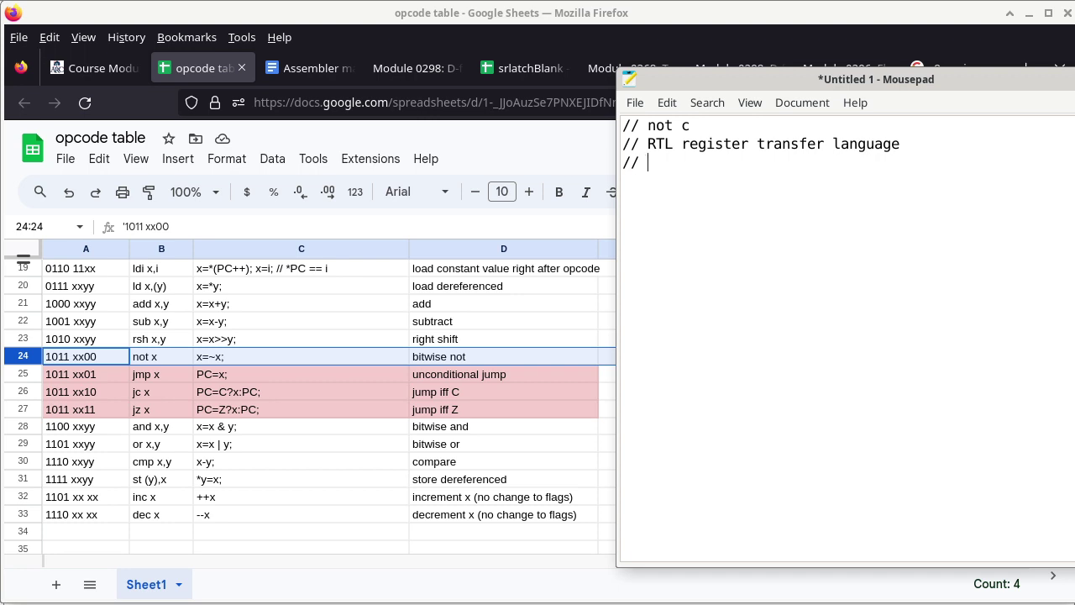
{"action": "type", "text": "C = !"}
{"action": "key", "text": "BackSpace"}
{"action": "type", "text": "~C"}
{"action": "type", "text": "// "}
{"action": "type", "text": "1011 "}
{"action": "type", "text": "xx00"}
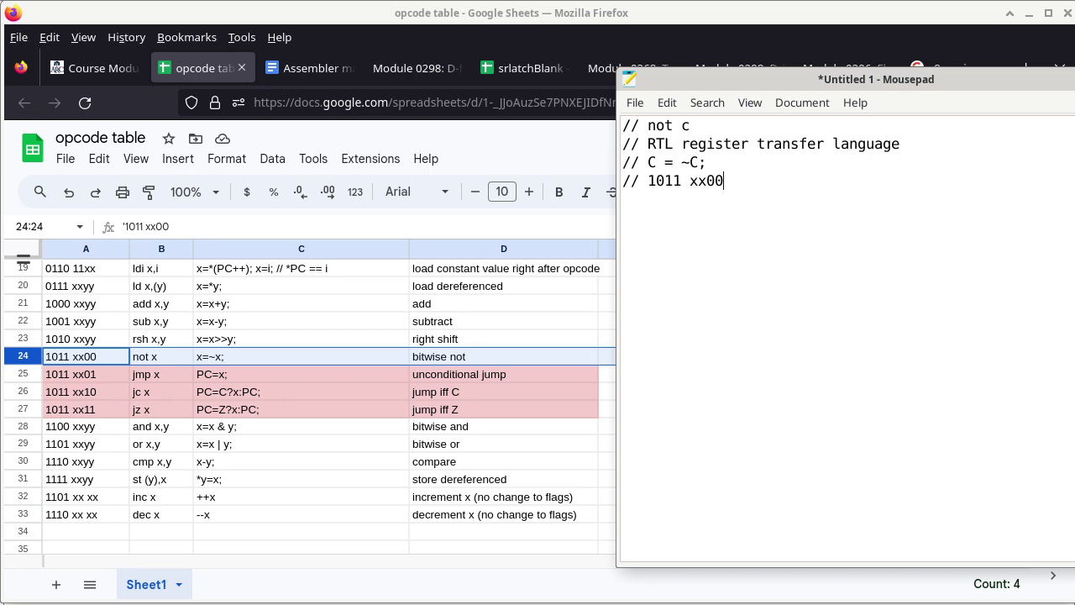
Look up register C's code in the opcode table's notes and replace xx with 10 in the opcode comment.
{"action": "key", "text": "alt+Tab"}
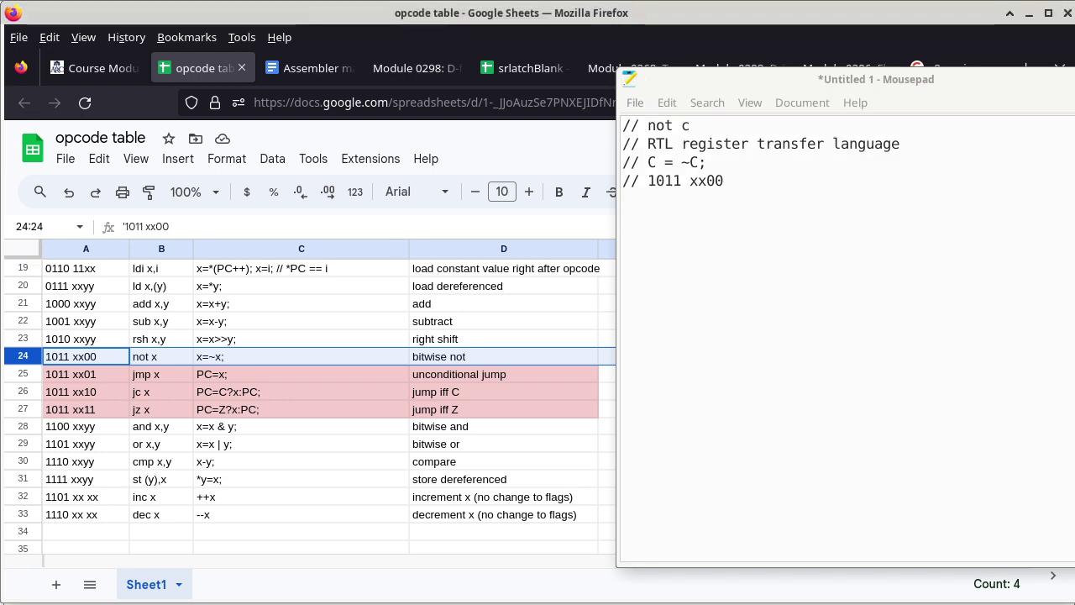
{"action": "scroll", "coordinate": [310, 403], "scroll_direction": "up", "scroll_amount": 5}
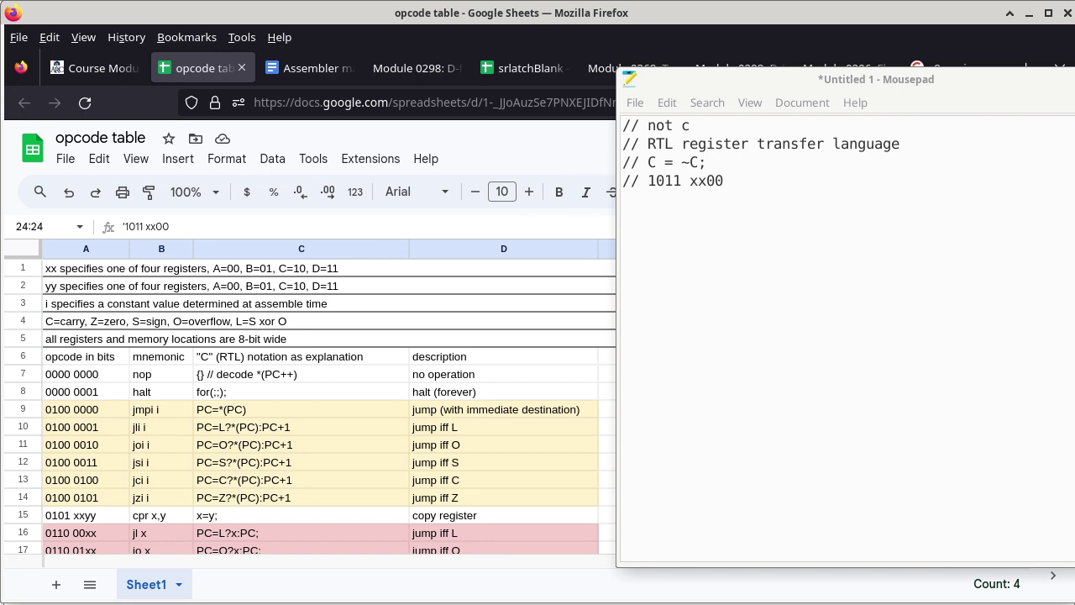
{"action": "key", "text": "alt+Tab"}
{"action": "key", "text": "Left"}
{"action": "key", "text": "Left"}
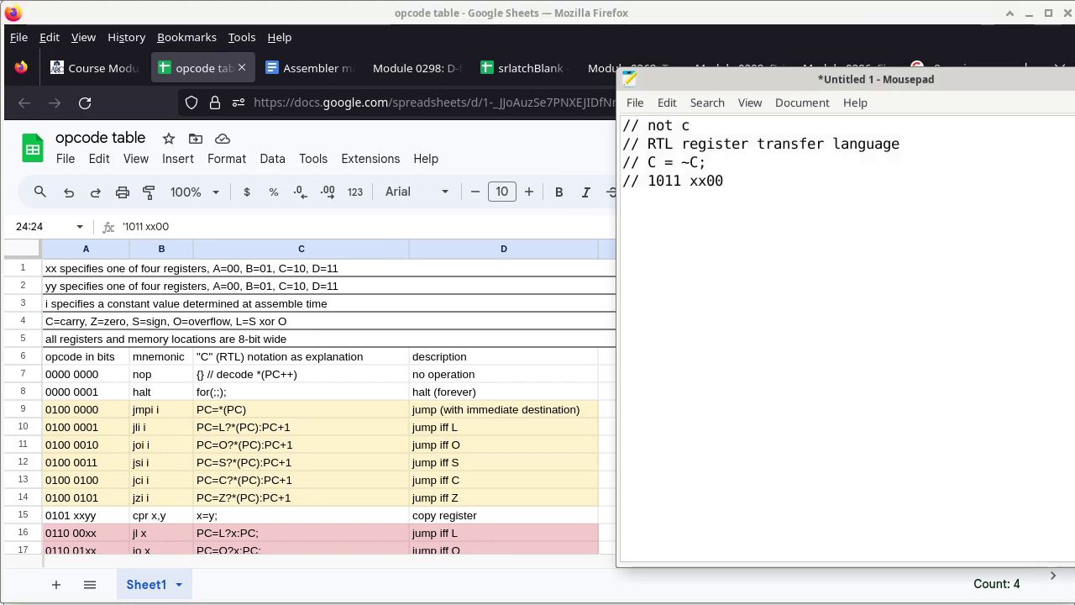
{"action": "key", "text": "shift+Left"}
{"action": "key", "text": "shift+Left"}
{"action": "type", "text": "10"}
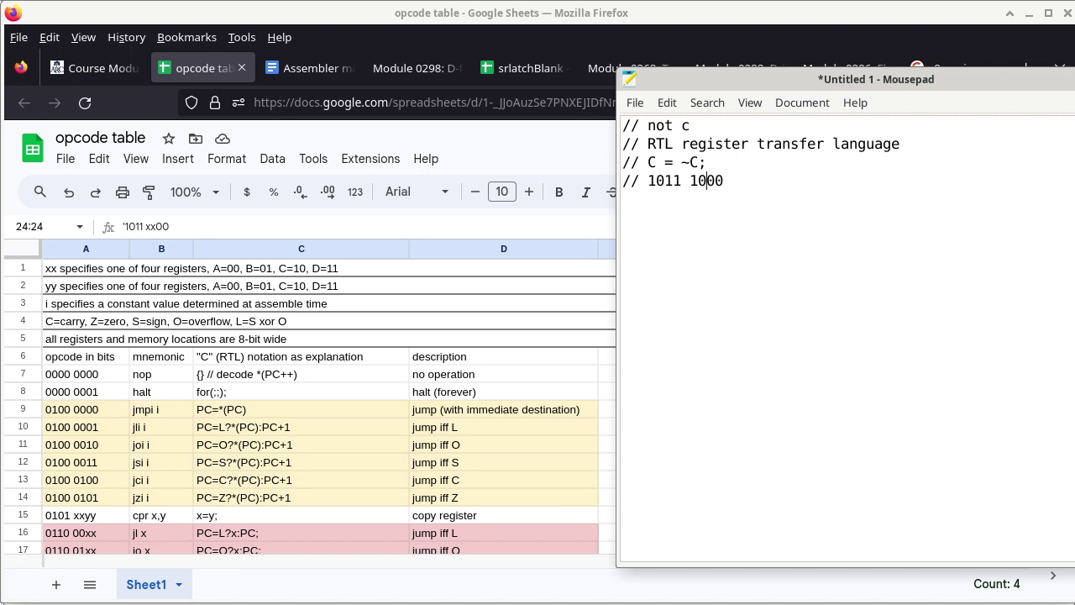
Return to the opcode table and select the "not x" mnemonic cell in the bitwise not row.
{"action": "key", "text": "alt+Tab"}
{"action": "scroll", "coordinate": [327, 403], "scroll_direction": "down", "scroll_amount": 5}
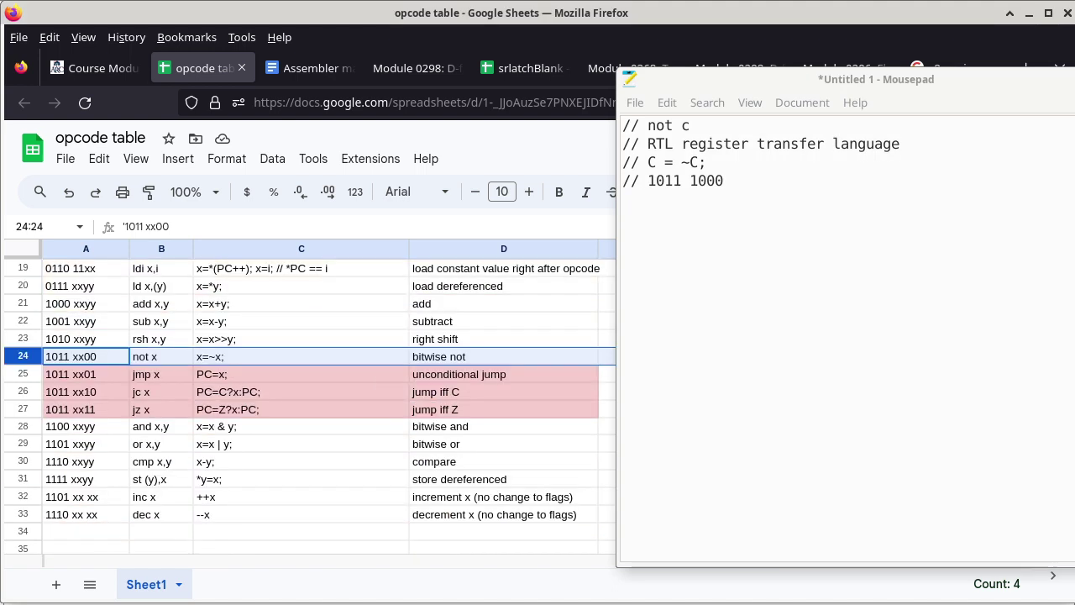
{"action": "left_click", "coordinate": [161, 356]}
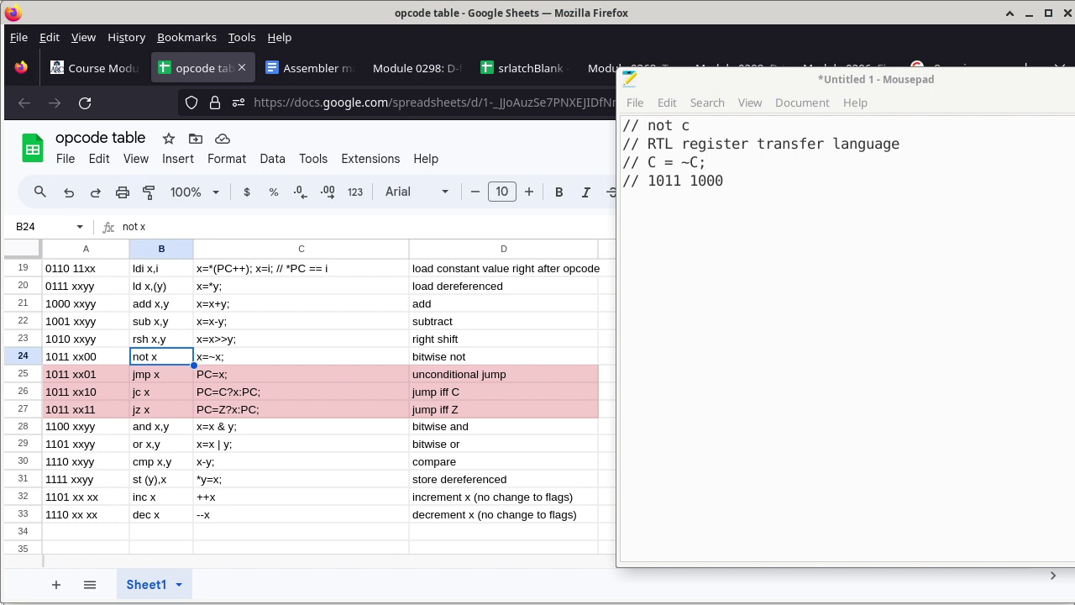
Bring the browser forward and open drive.google.com in a new tab.
{"action": "key", "text": "alt+Tab"}
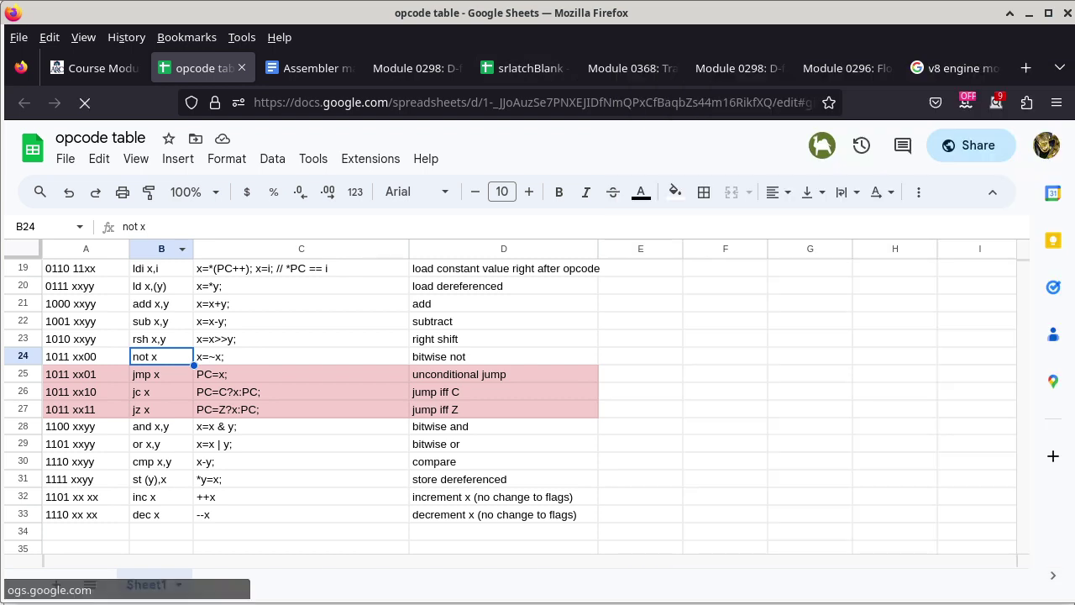
{"action": "key", "text": "ctrl+t"}
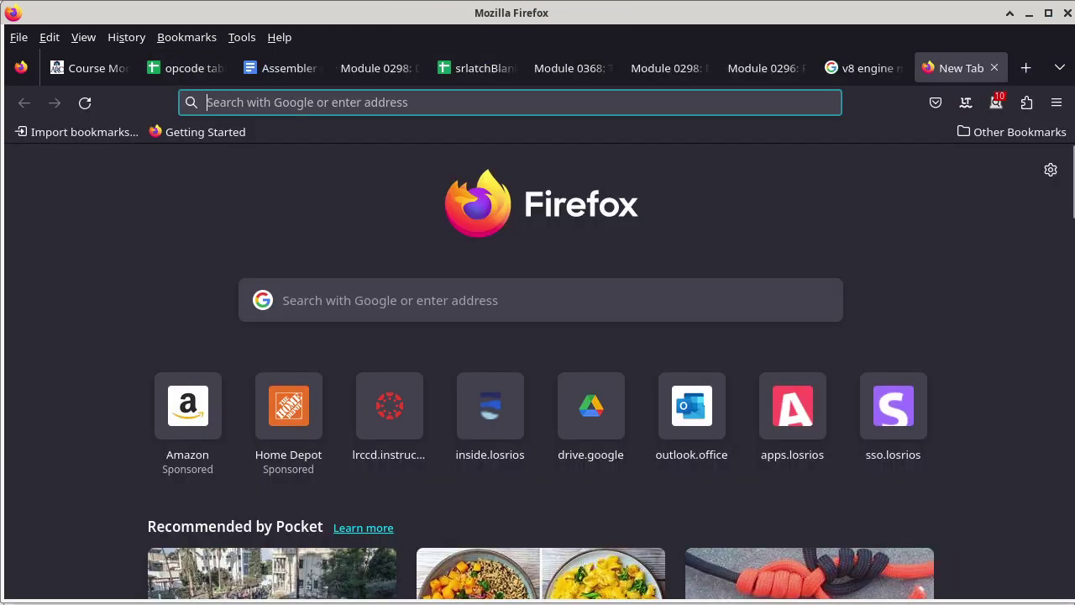
{"action": "type", "text": "drive.google.com/"}
{"action": "key", "text": "Return"}
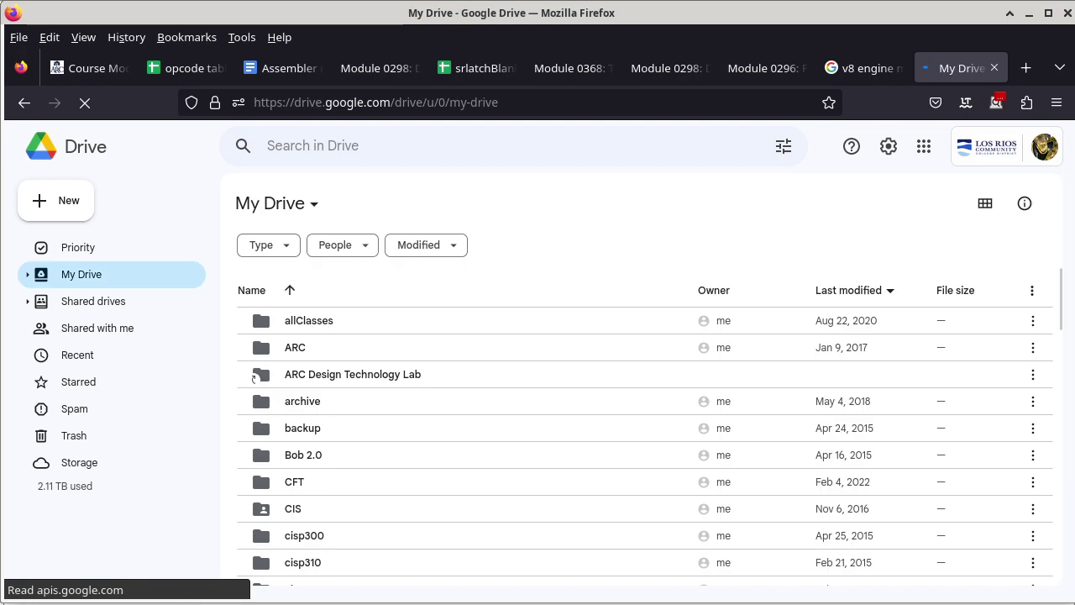
Open the assembler spreadsheet from the processor folder inside cisp310's shared folder.
{"action": "scroll", "coordinate": [255, 387], "scroll_direction": "down", "scroll_amount": 4}
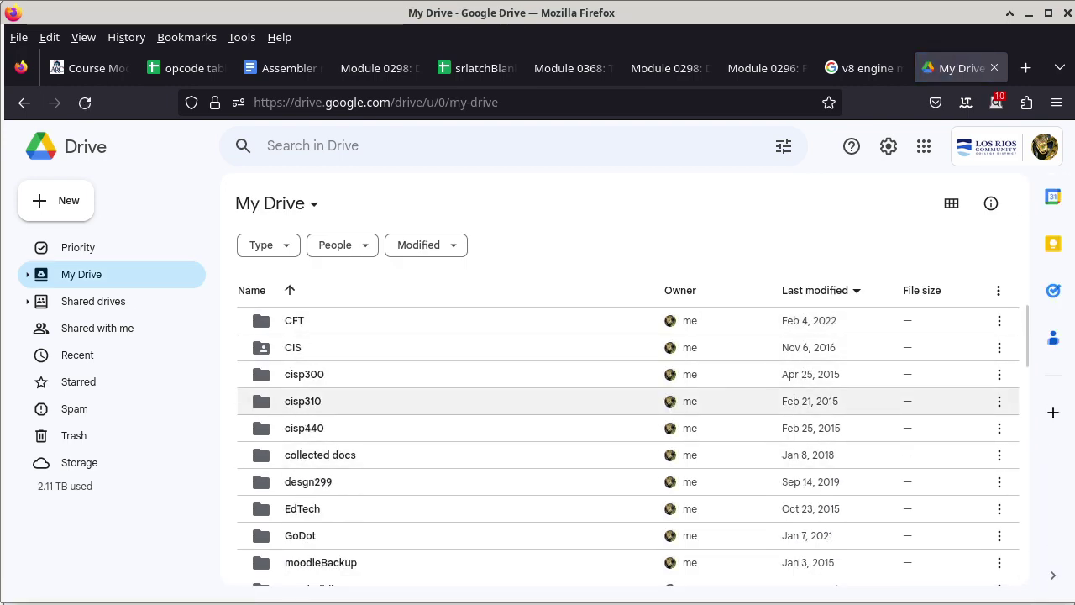
{"action": "double_click", "coordinate": [303, 400]}
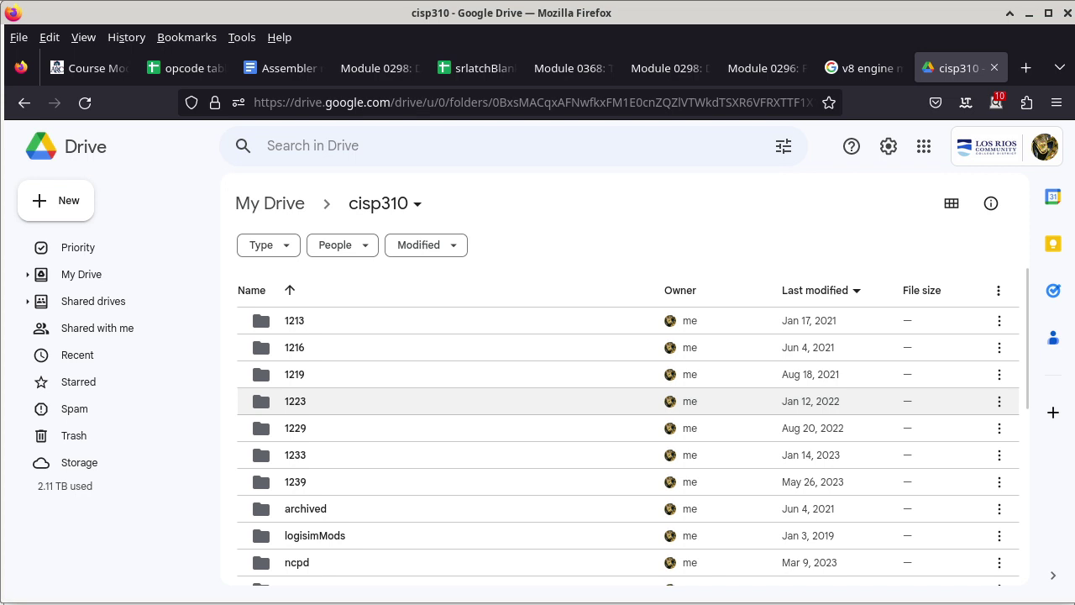
{"action": "scroll", "coordinate": [588, 454], "scroll_direction": "down", "scroll_amount": 5}
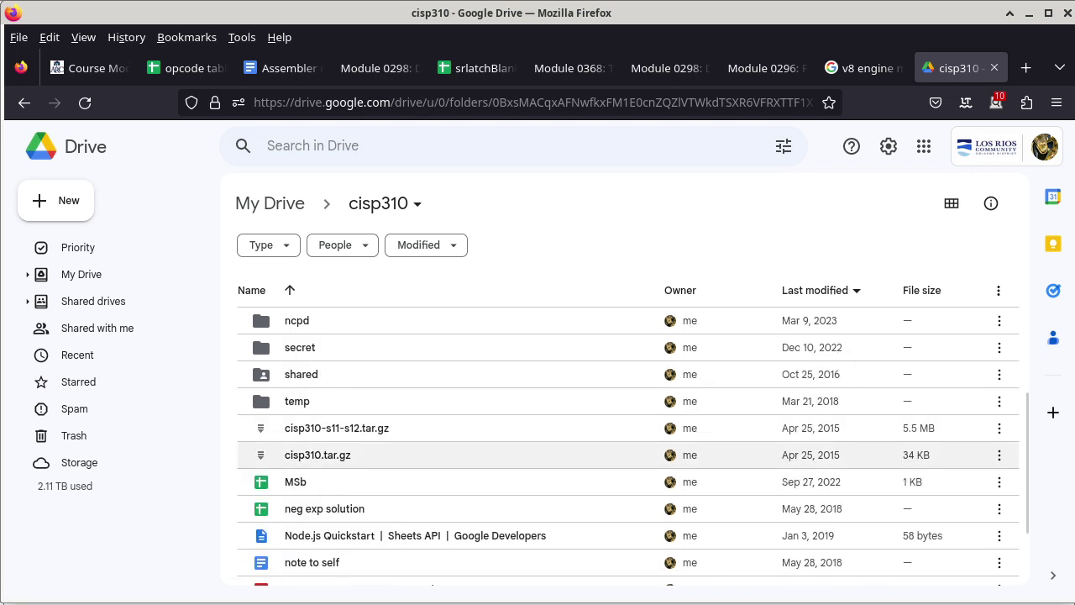
{"action": "double_click", "coordinate": [302, 374]}
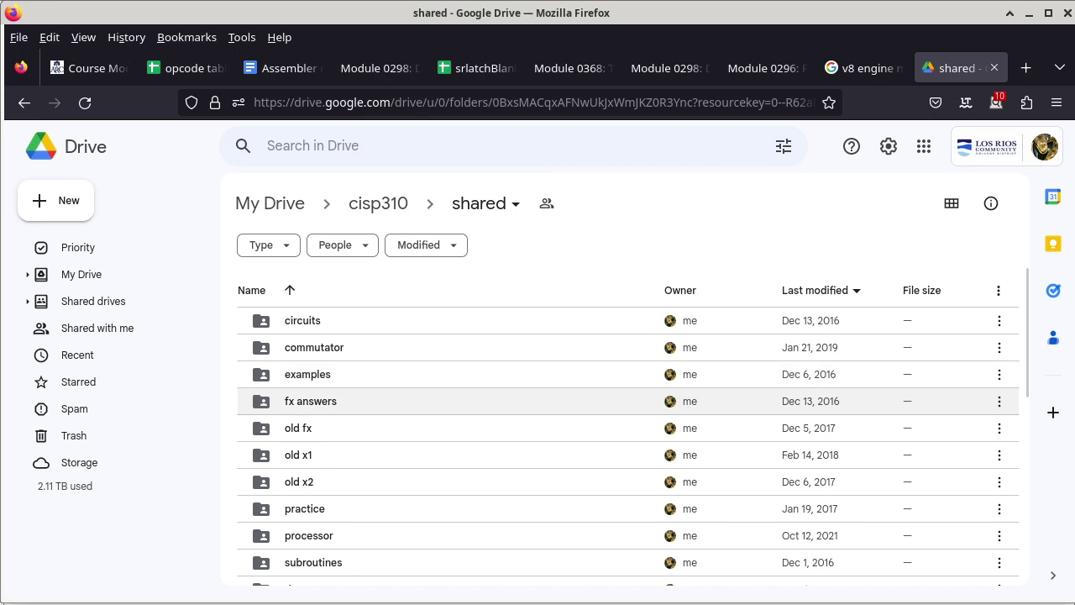
{"action": "double_click", "coordinate": [308, 536]}
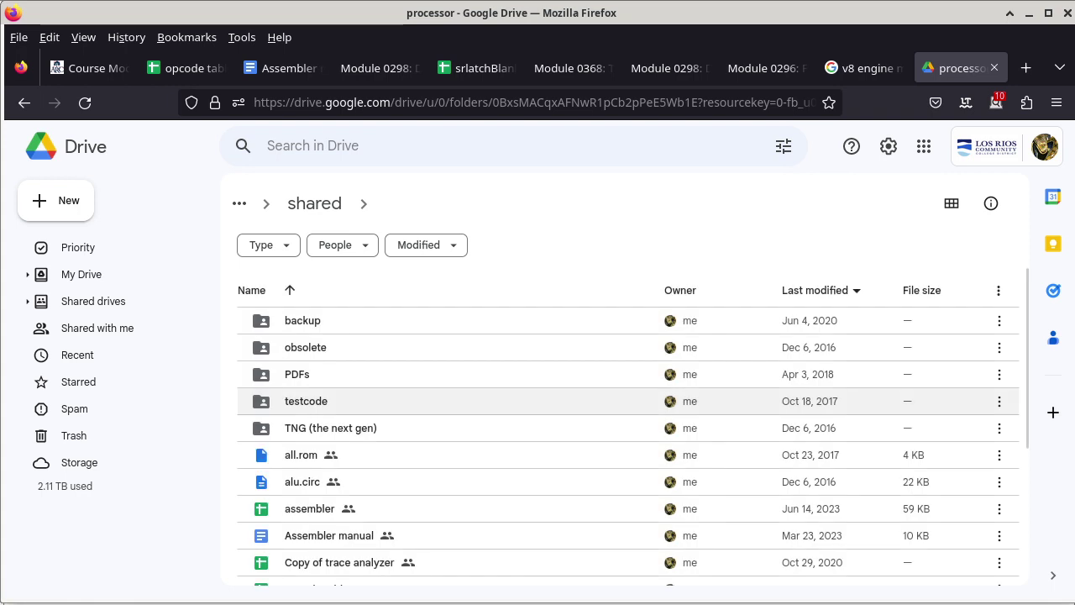
{"action": "left_click", "coordinate": [309, 508]}
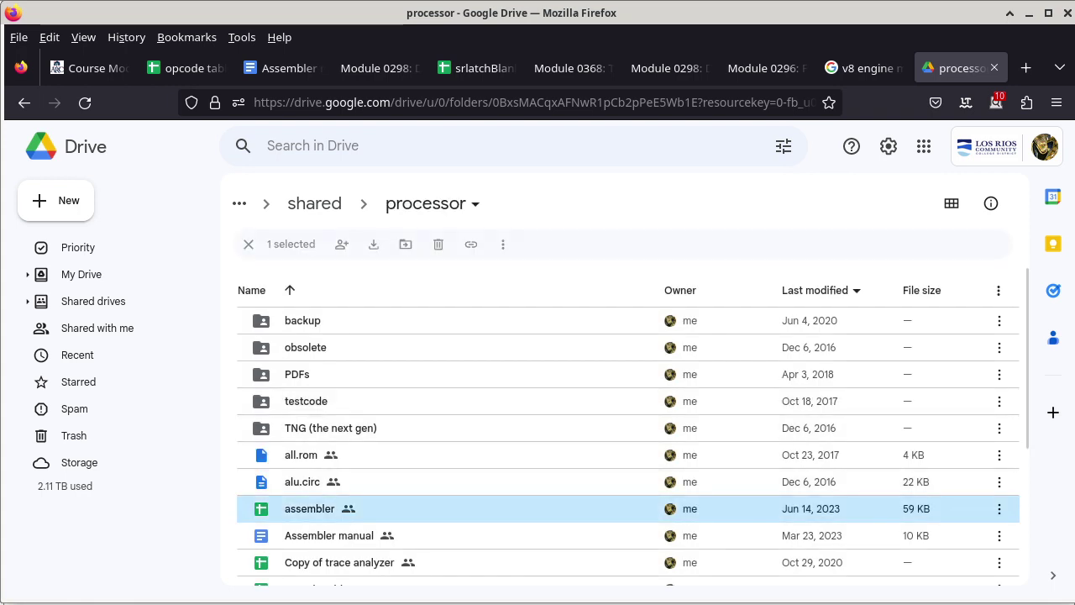
{"action": "key", "text": "Return"}
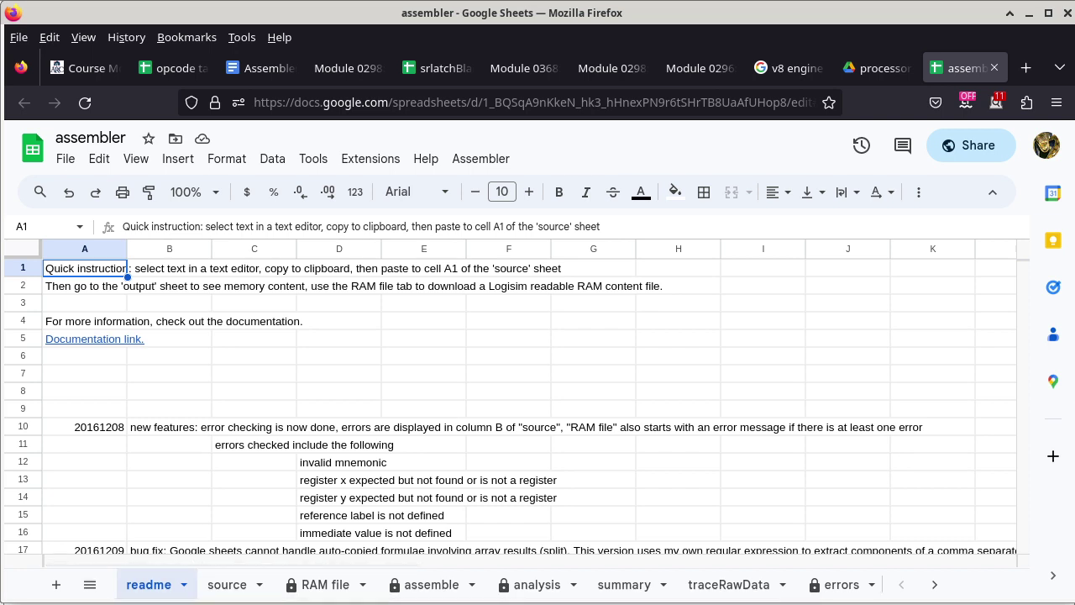
Look through the readme sheet's dated change notes and open the source sheet.
{"action": "scroll", "coordinate": [529, 403], "scroll_direction": "down", "scroll_amount": 4}
{"action": "scroll", "coordinate": [529, 403], "scroll_direction": "right", "scroll_amount": 2}
{"action": "scroll", "coordinate": [529, 403], "scroll_direction": "down", "scroll_amount": 2}
{"action": "scroll", "coordinate": [529, 403], "scroll_direction": "left", "scroll_amount": 2}
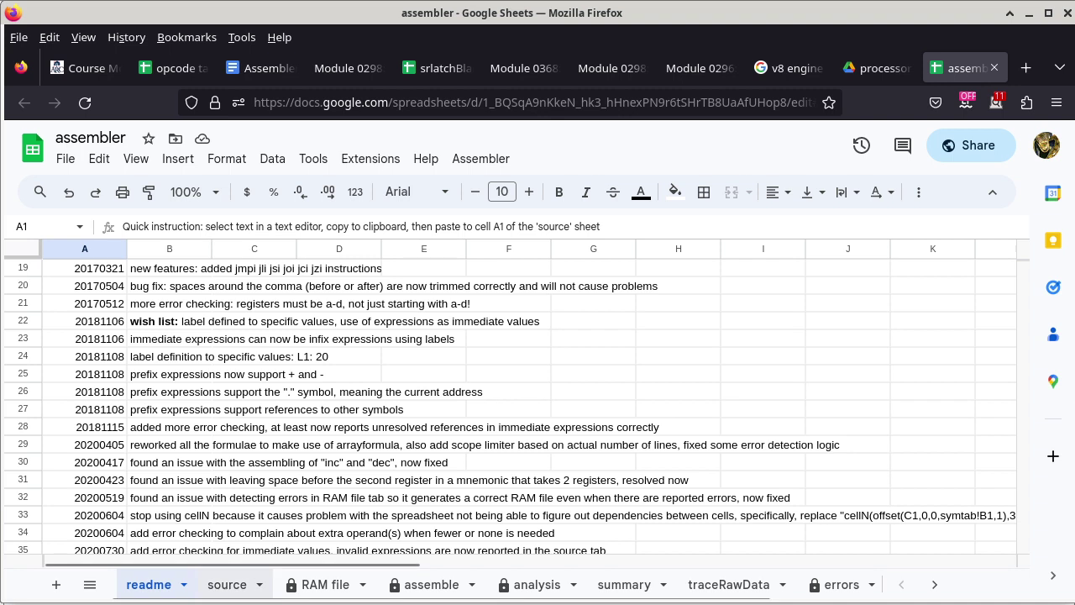
{"action": "key", "text": "ctrl+shift+Page_Down"}
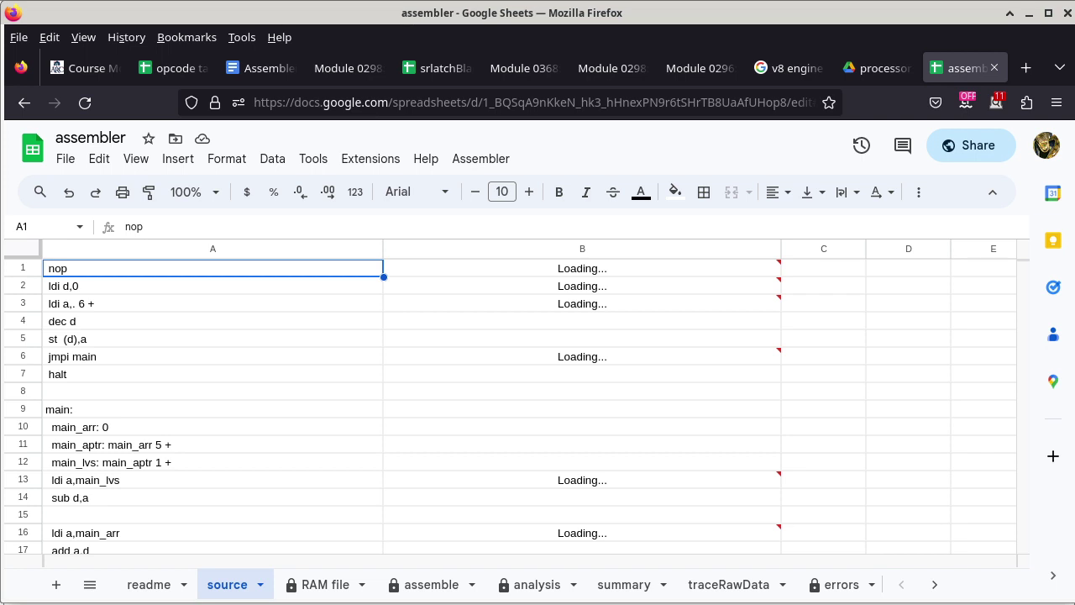
Switch to the Mousepad text file and add the instruction lines "not c" and "halt" below the comments.
{"action": "key", "text": "alt+Tab"}
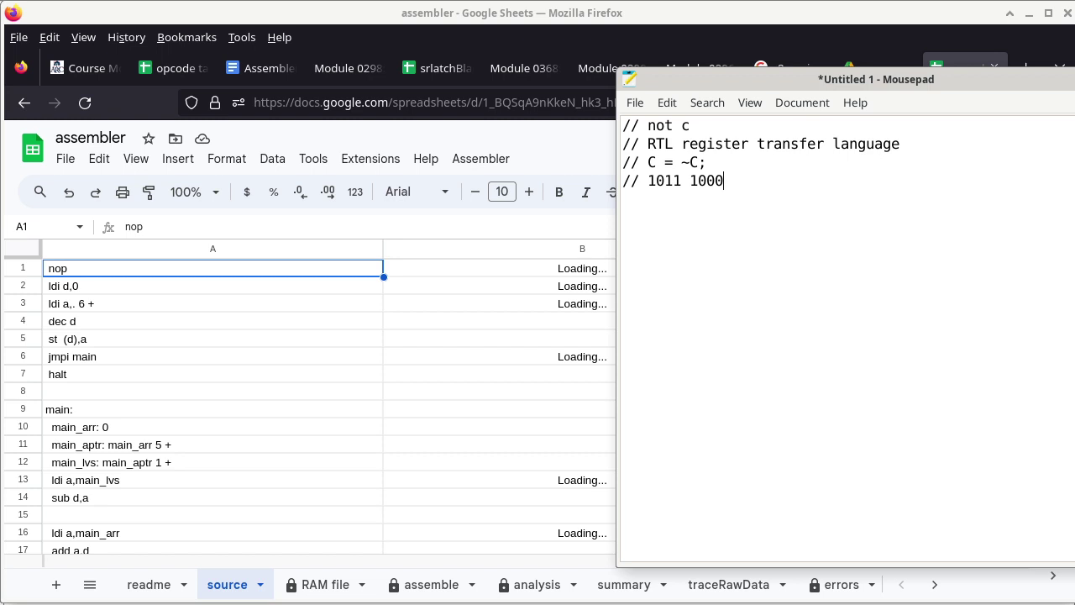
{"action": "type", "text": "not c"}
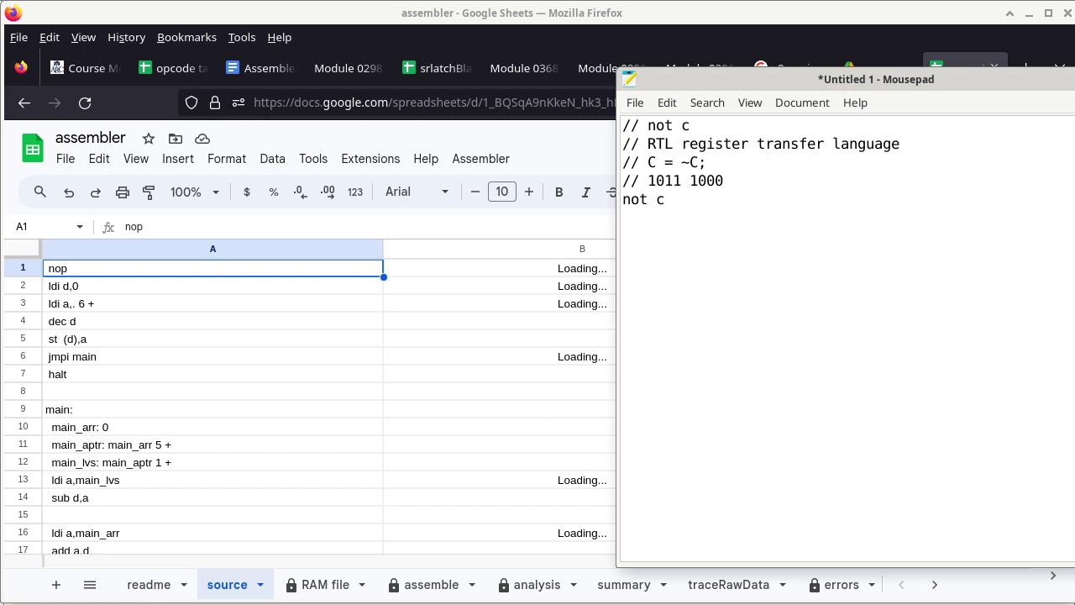
{"action": "type", "text": "halt"}
Return to the assembler spreadsheet and clear the old program from column A of the source sheet.
{"action": "key", "text": "alt+Tab"}
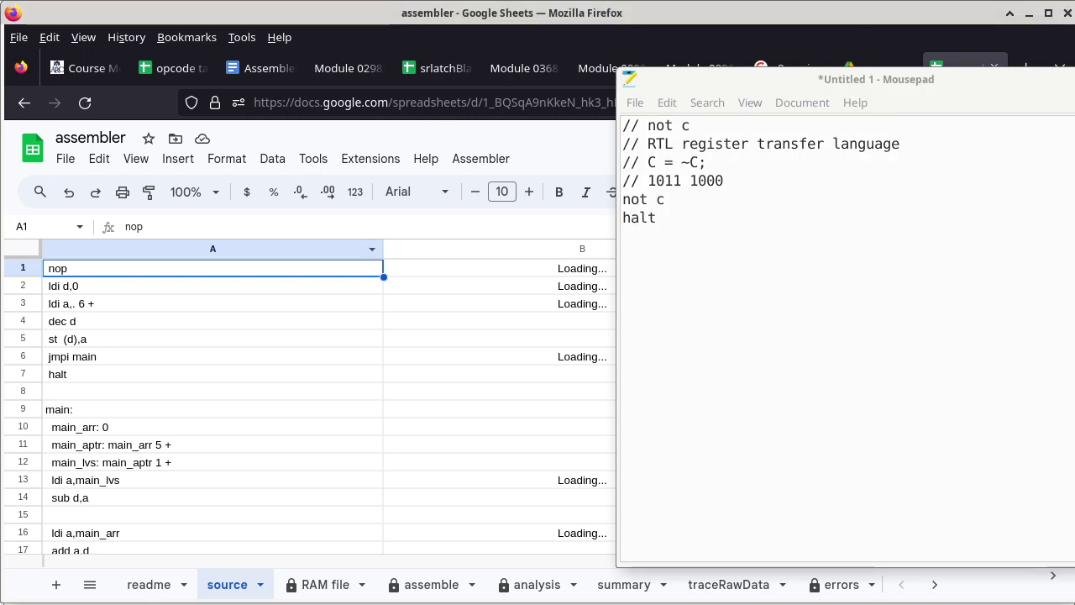
{"action": "key", "text": "ctrl+space"}
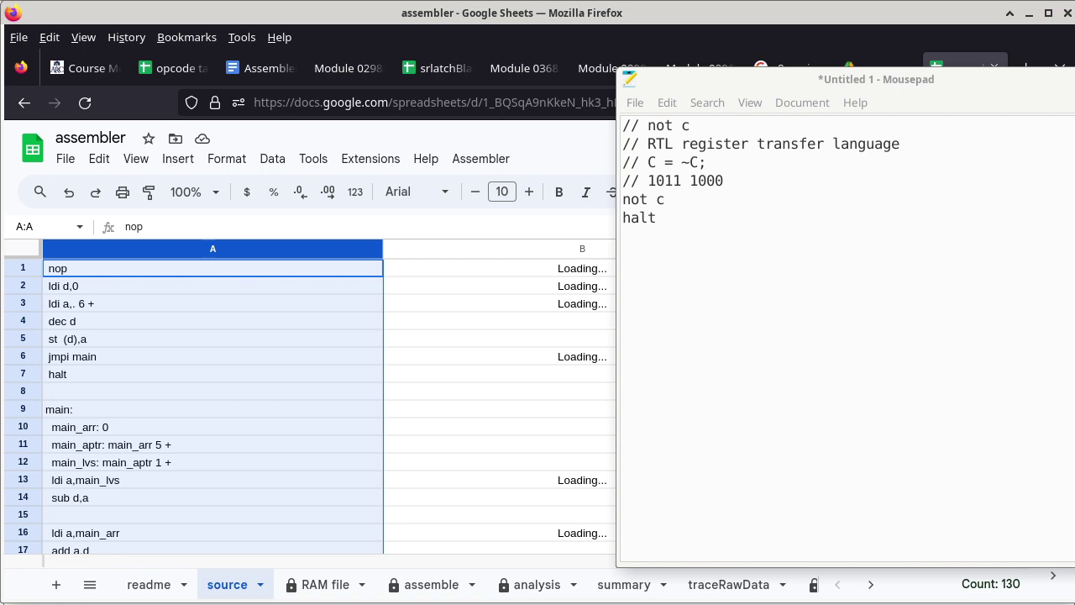
{"action": "key", "text": "Delete"}
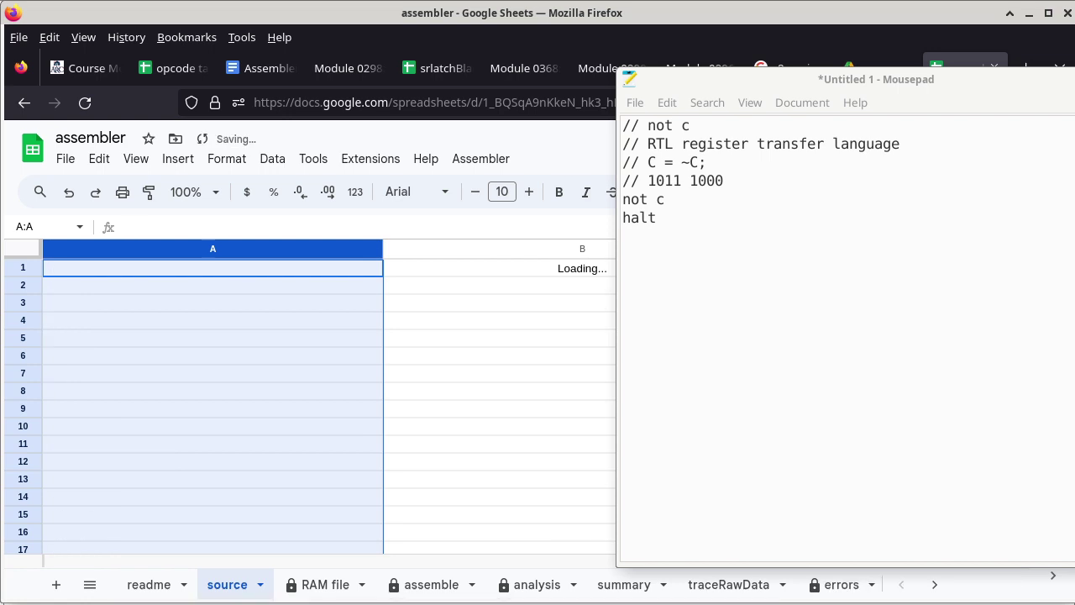
Copy the entire program text from Mousepad and paste it into the source sheet starting at cell A1.
{"action": "key", "text": "alt+Tab"}
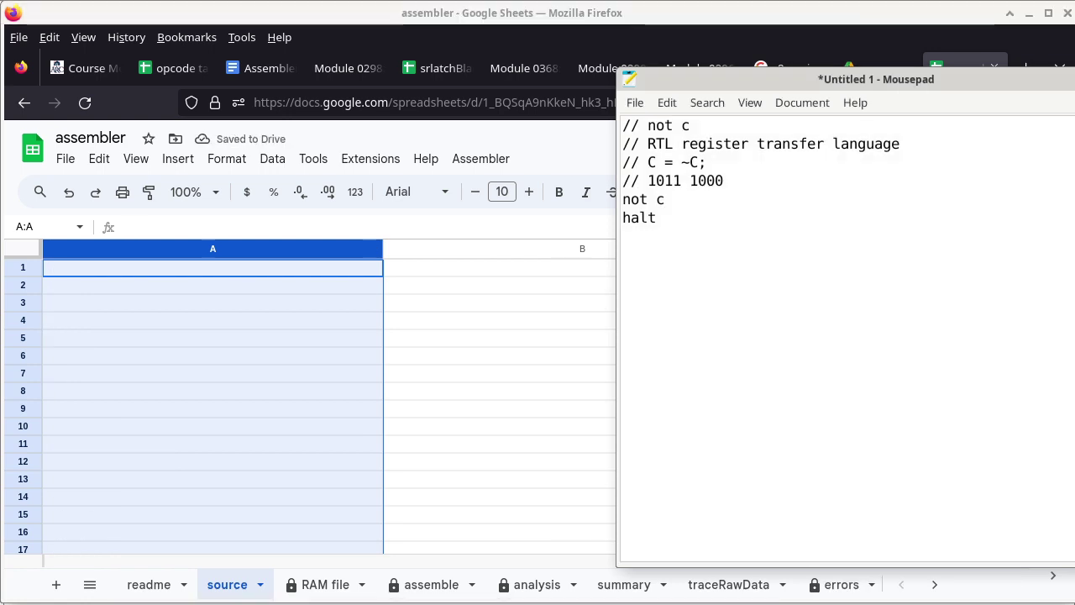
{"action": "key", "text": "ctrl+a"}
{"action": "key", "text": "ctrl+c"}
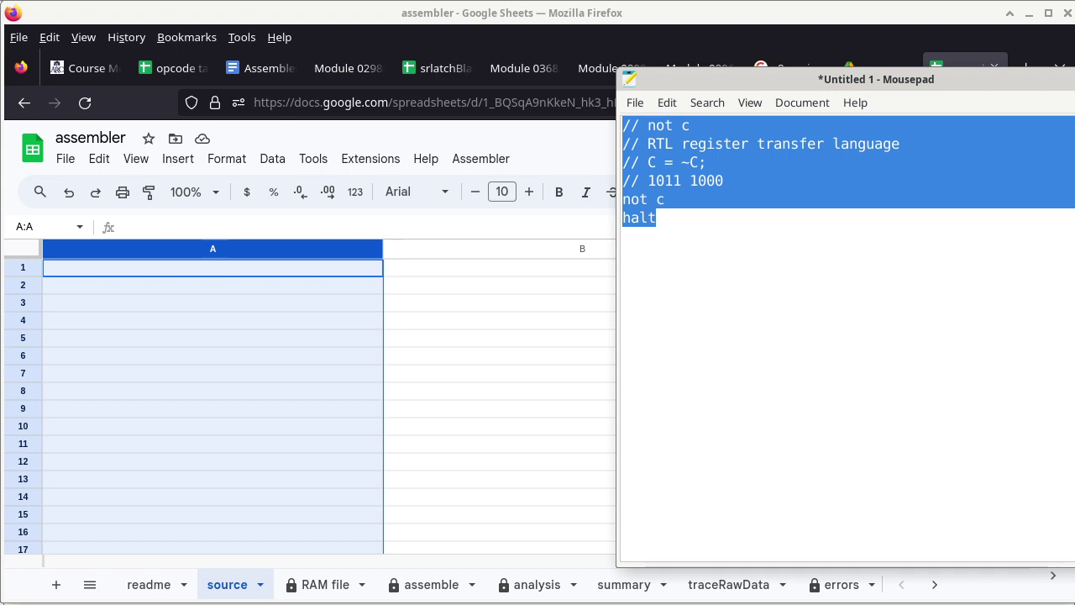
{"action": "left_click", "coordinate": [213, 249]}
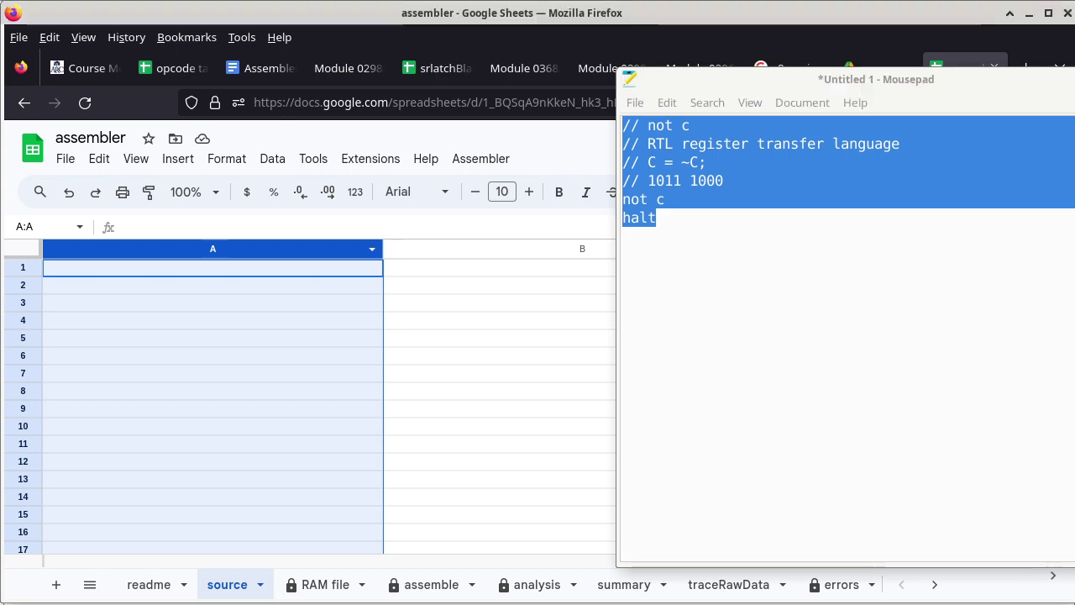
{"action": "left_click", "coordinate": [212, 267]}
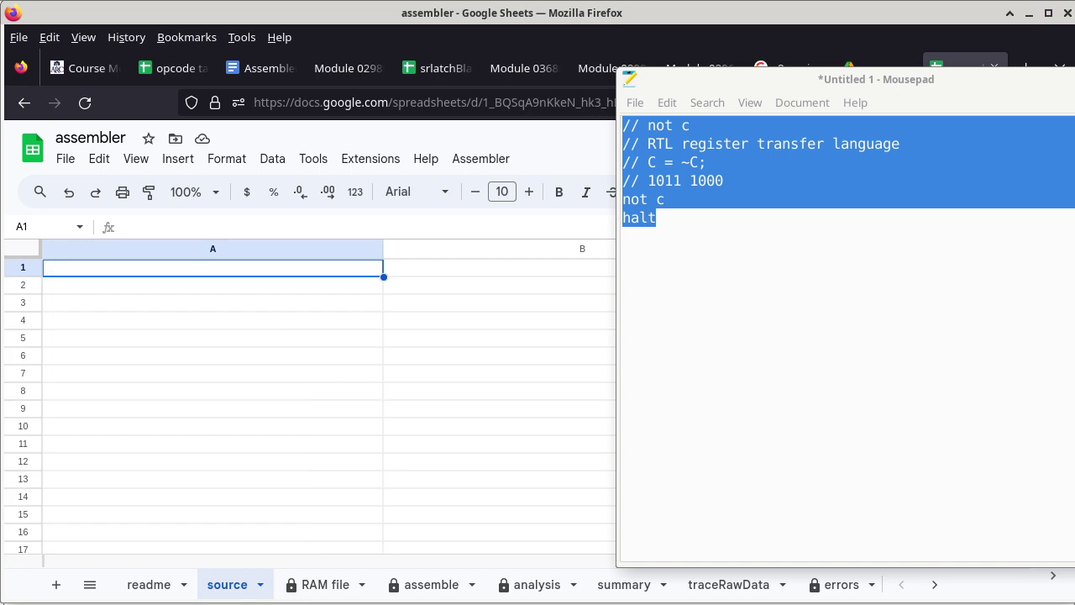
{"action": "key", "text": "ctrl+v"}
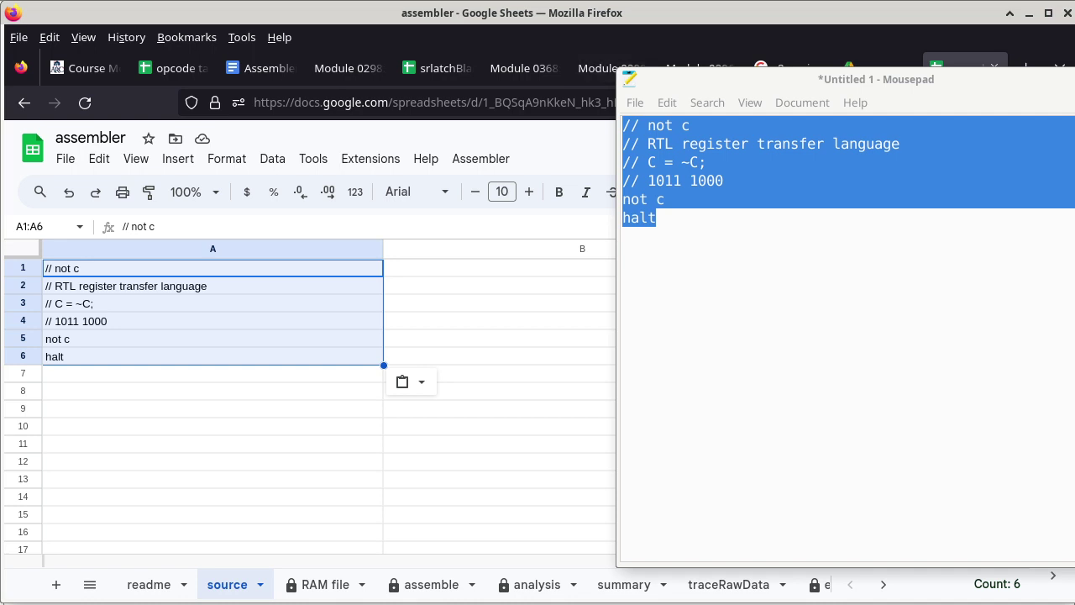
Bring the browser forward, open the assemble sheet and select the machine code cell of the "not c" row.
{"action": "key", "text": "alt+Tab"}
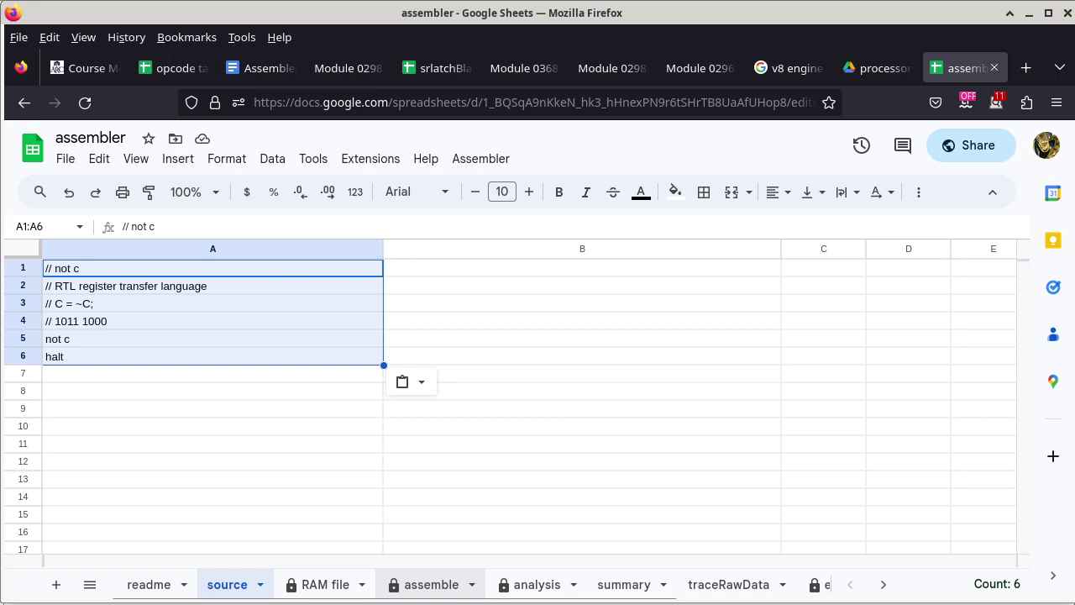
{"action": "left_click", "coordinate": [431, 583]}
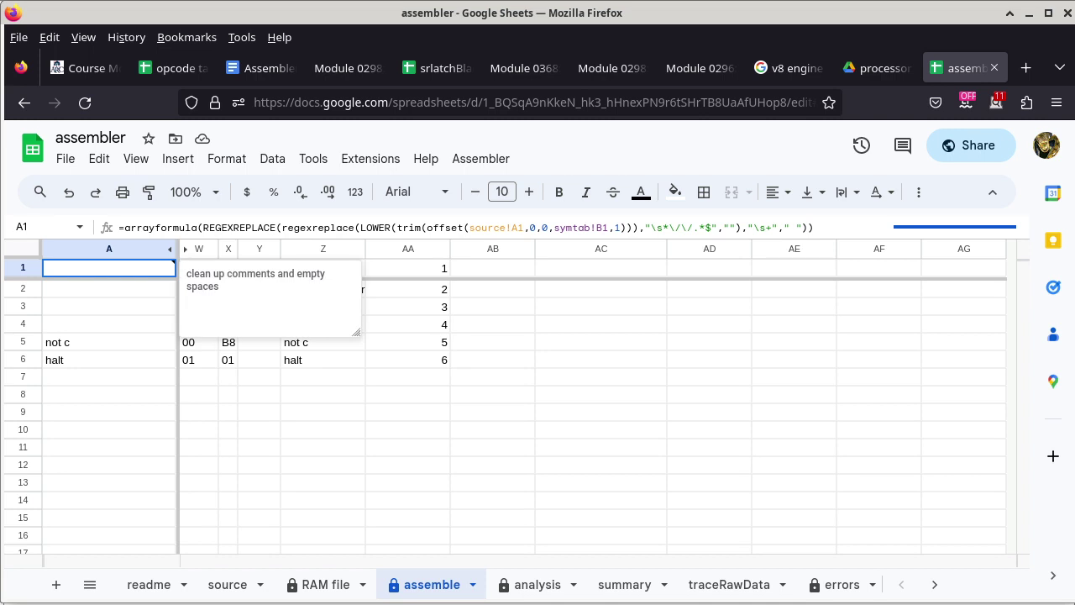
{"action": "left_click", "coordinate": [492, 429]}
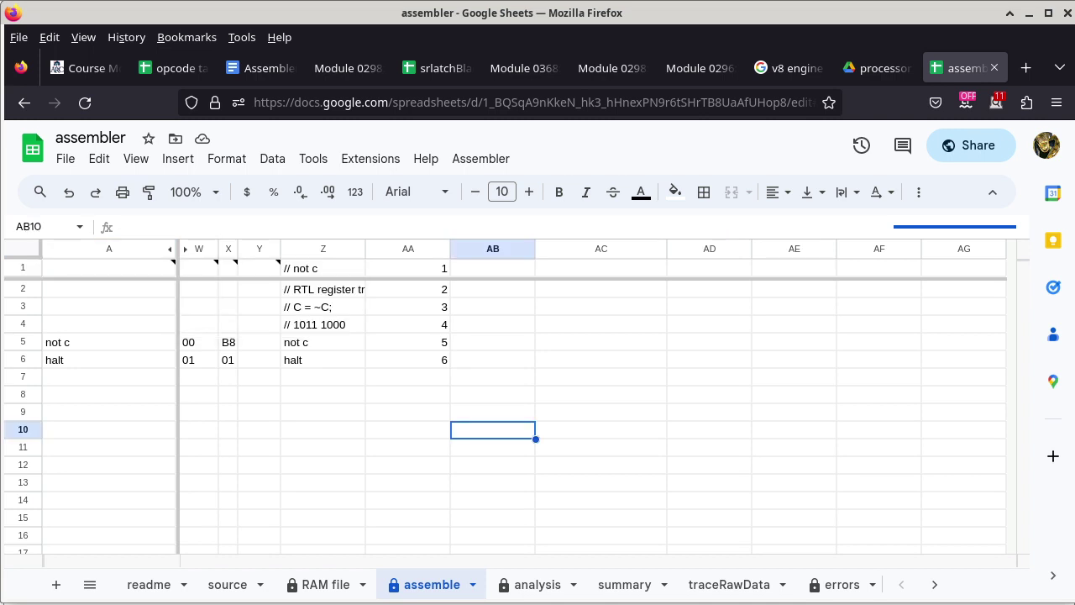
{"action": "left_click", "coordinate": [228, 342]}
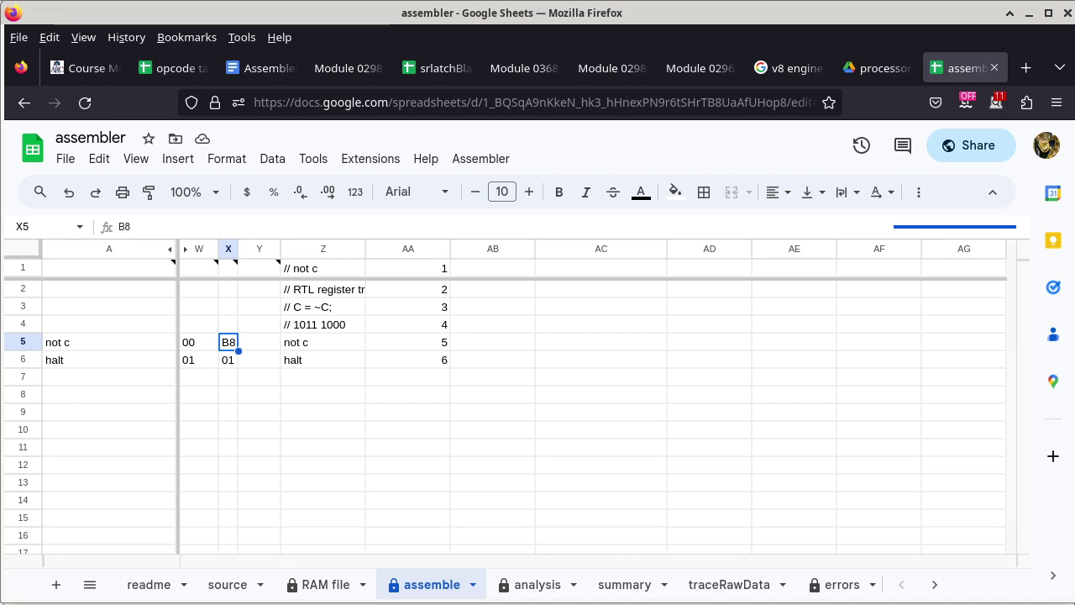
Compare the "not c" machine code with the text file's binary comment and examine the halt row's address and machine code cells.
{"action": "key", "text": "alt+Tab"}
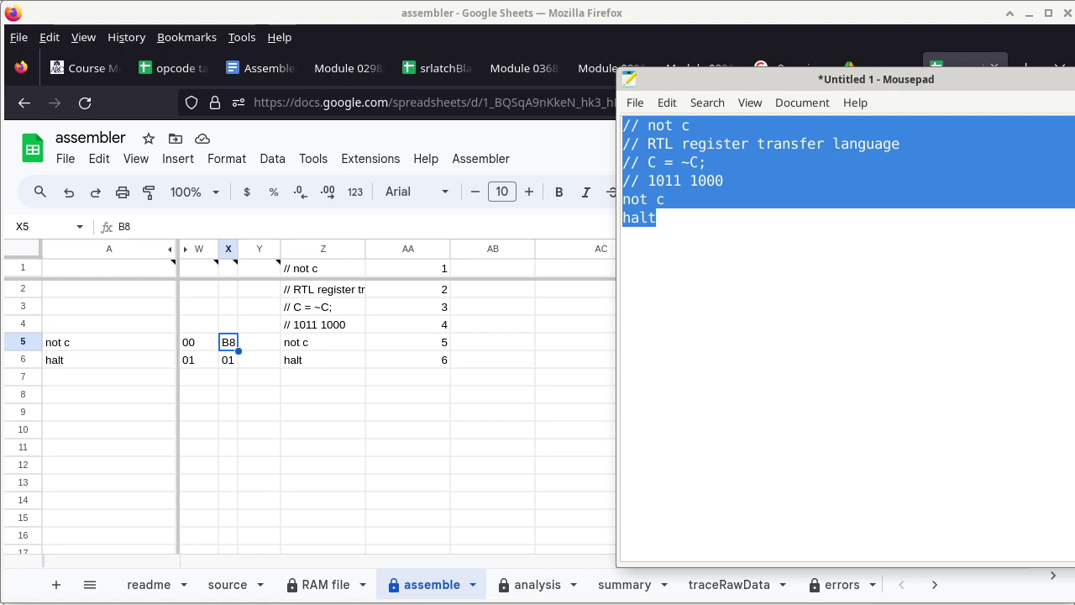
{"action": "left_click", "coordinate": [724, 181]}
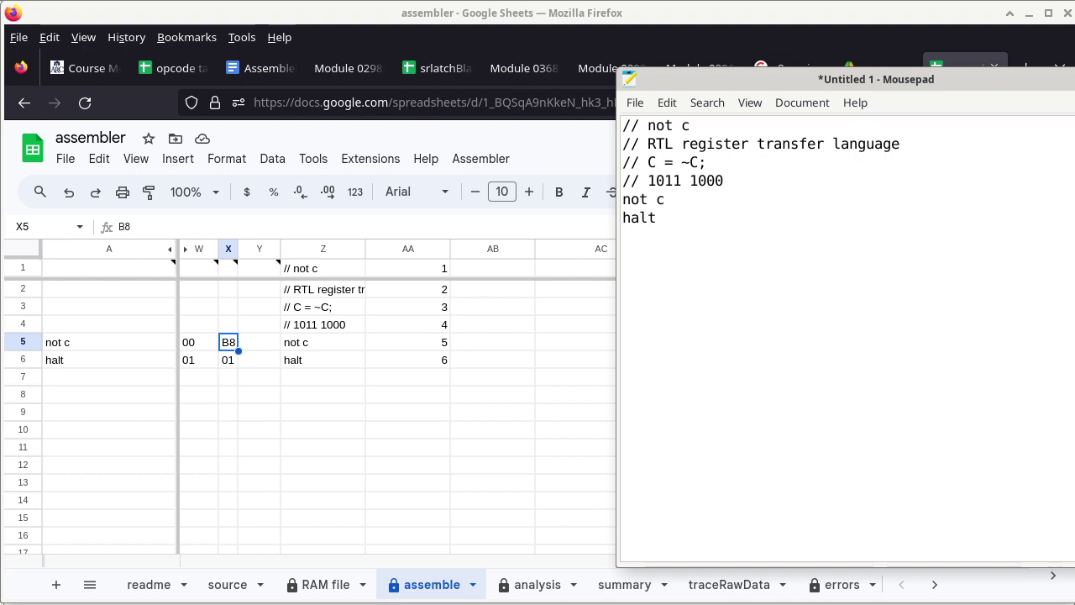
{"action": "key", "text": "alt+Tab"}
{"action": "left_click", "coordinate": [199, 359]}
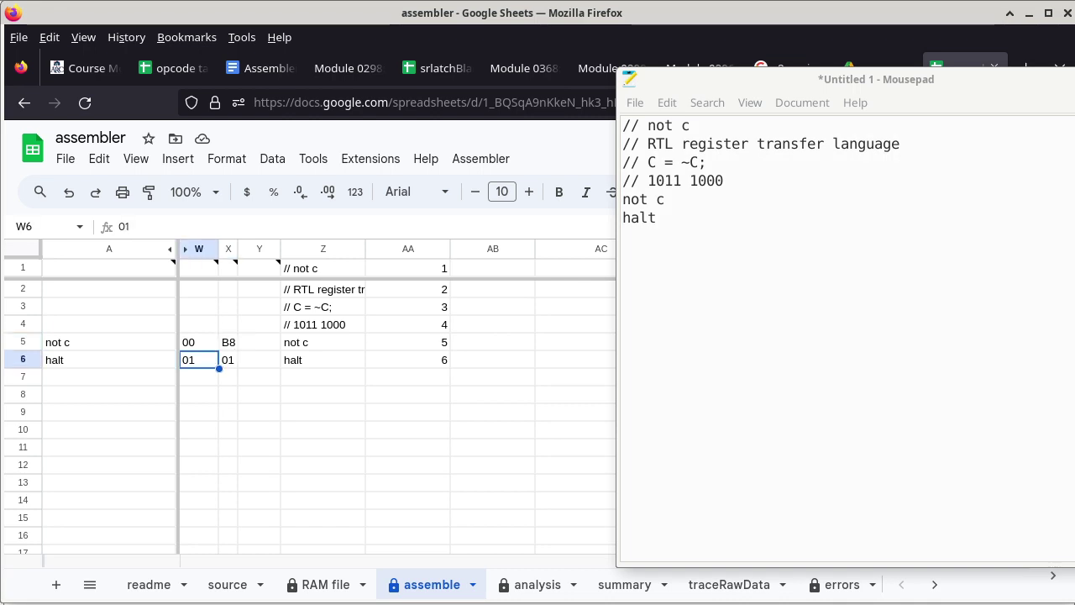
{"action": "left_click", "coordinate": [228, 360]}
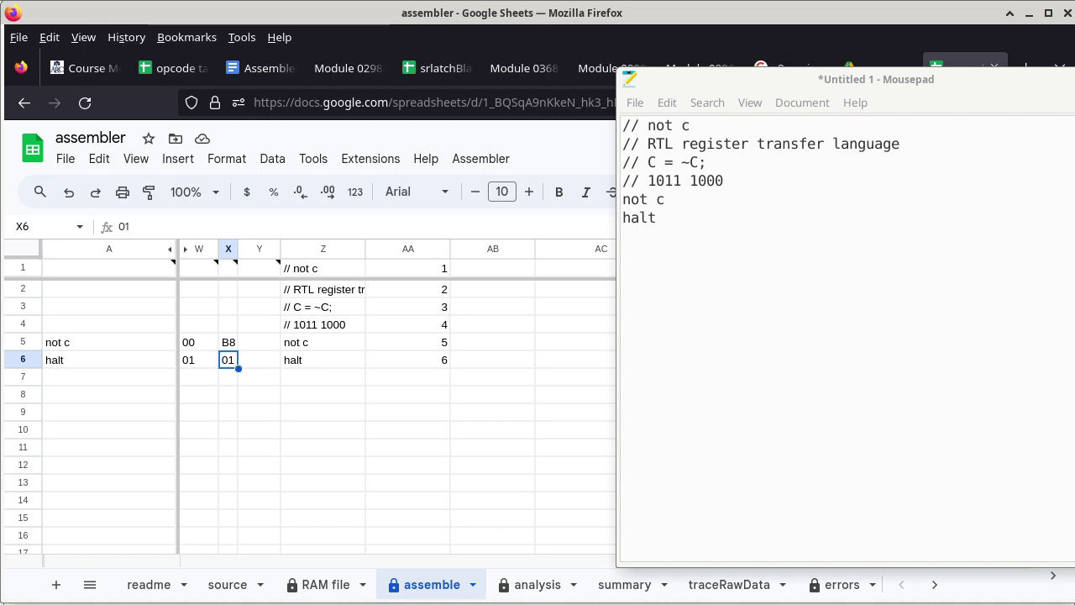
{"action": "key", "text": "alt+Tab"}
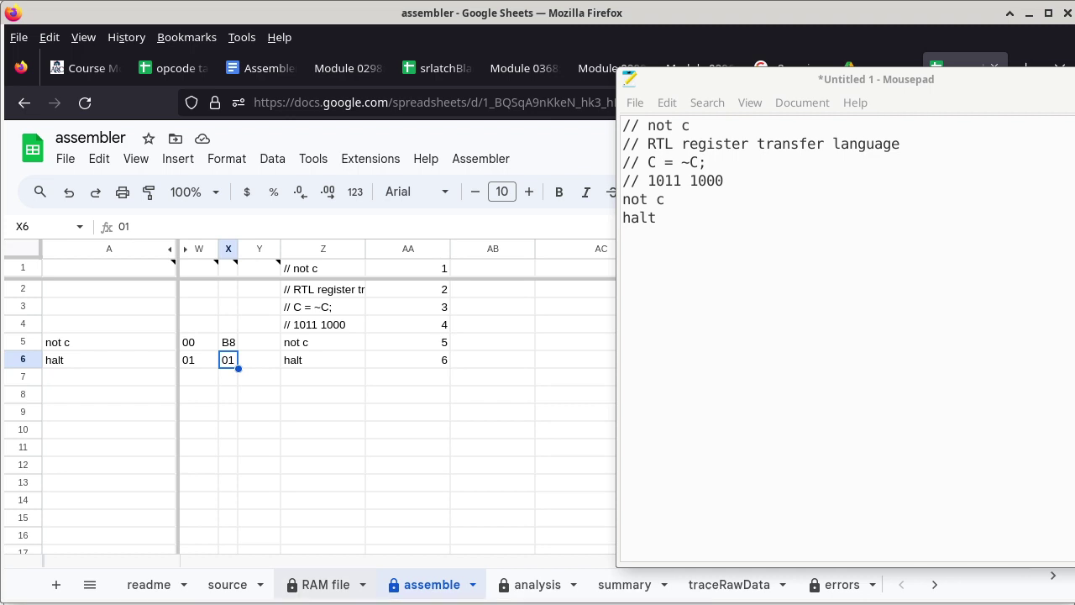
Open the RAM file sheet, start downloading it as comma separated values, and minimise the Mousepad window.
{"action": "key", "text": "ctrl+shift+Page_Up"}
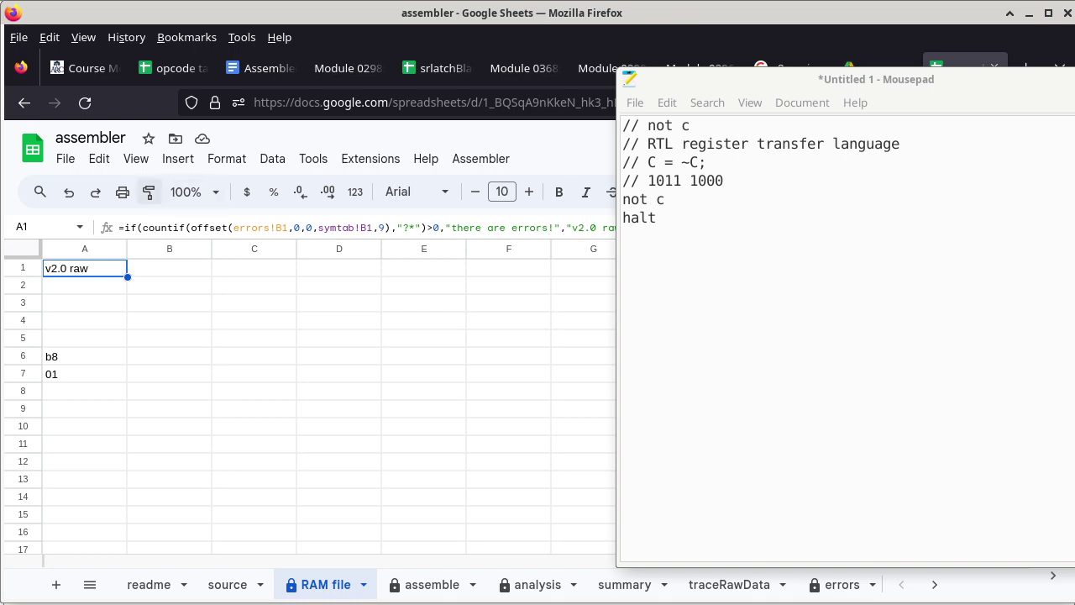
{"action": "left_click", "coordinate": [66, 158]}
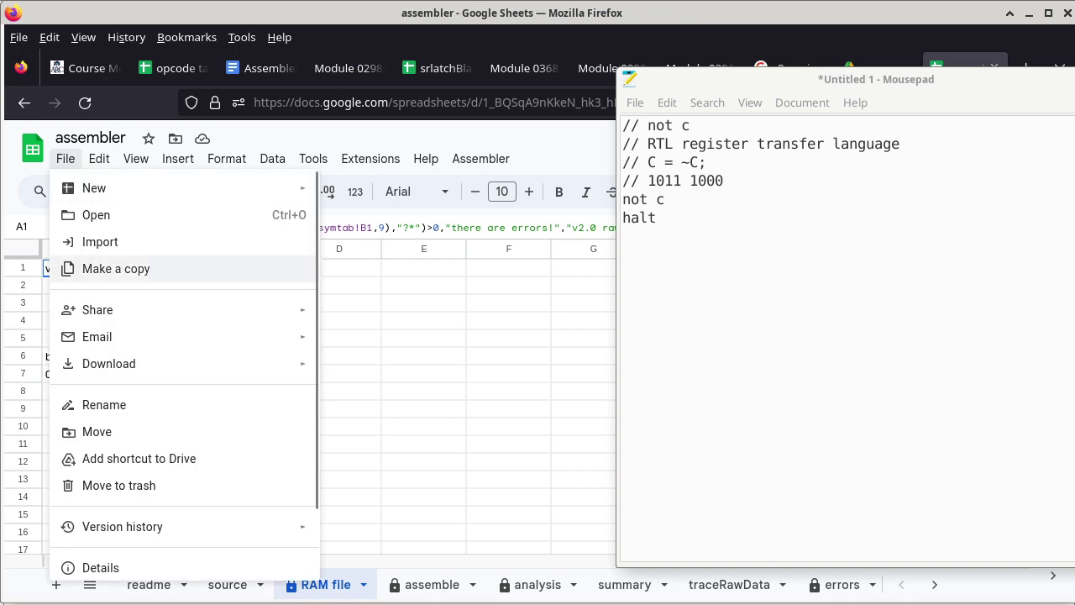
{"action": "mouse_move", "coordinate": [168, 364]}
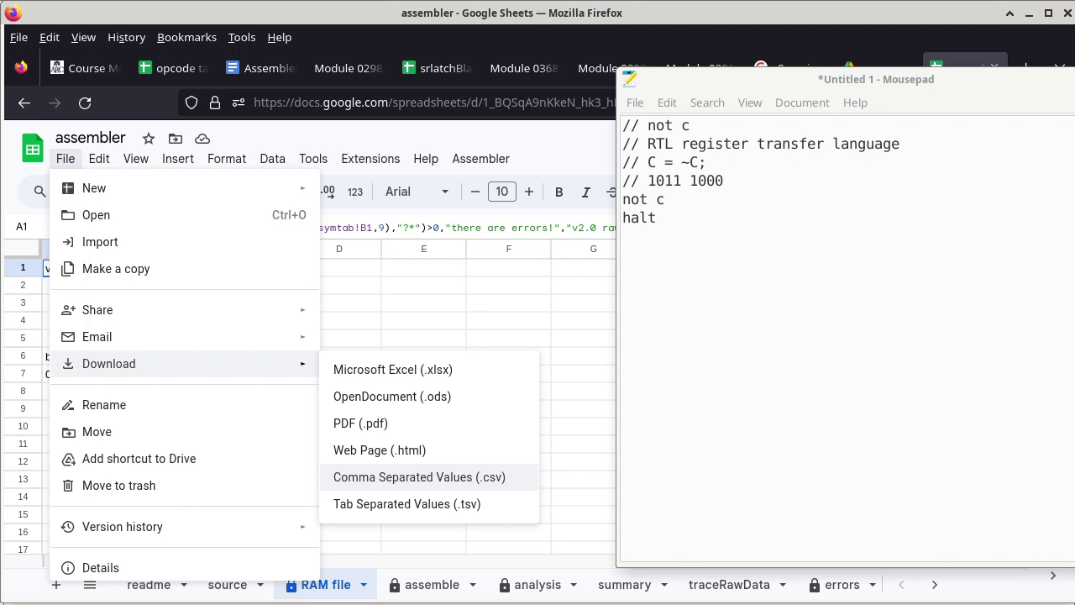
{"action": "left_click", "coordinate": [419, 477]}
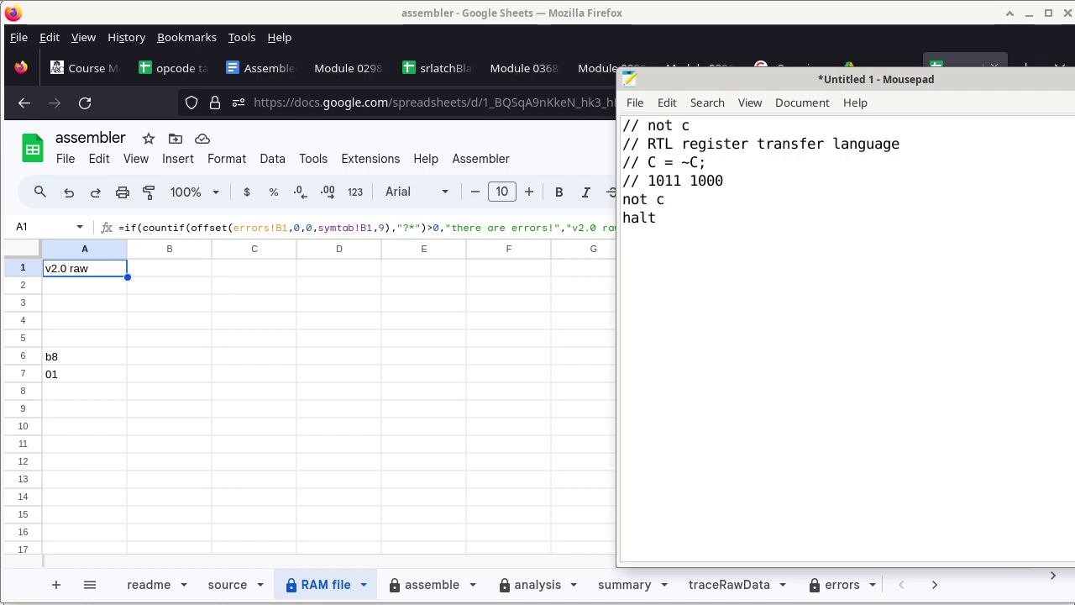
{"action": "left_click_drag", "start_coordinate": [756, 78], "coordinate": [444, 71]}
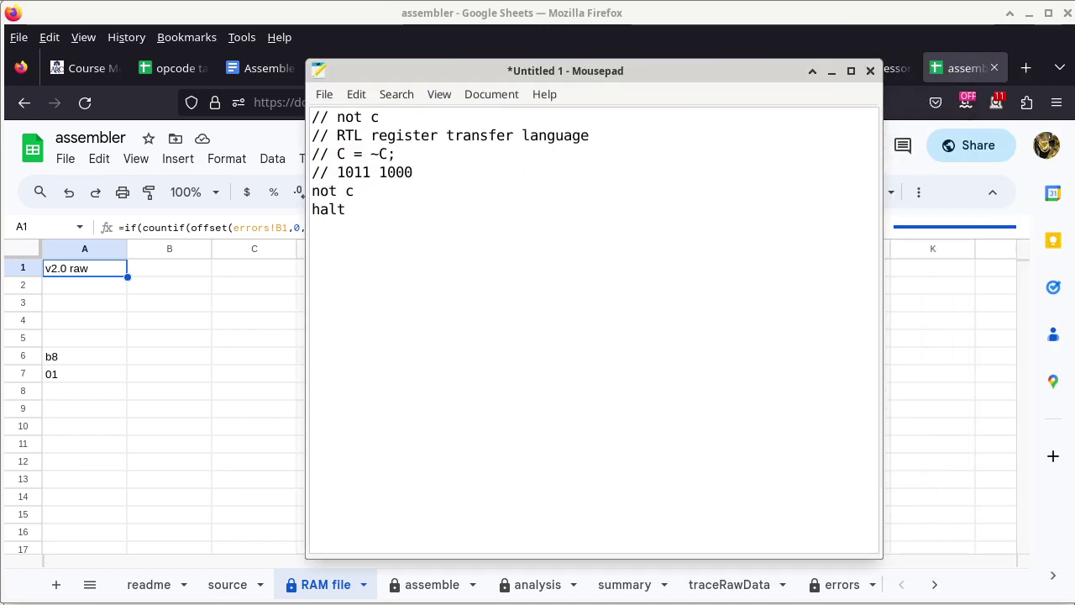
{"action": "left_click", "coordinate": [831, 71]}
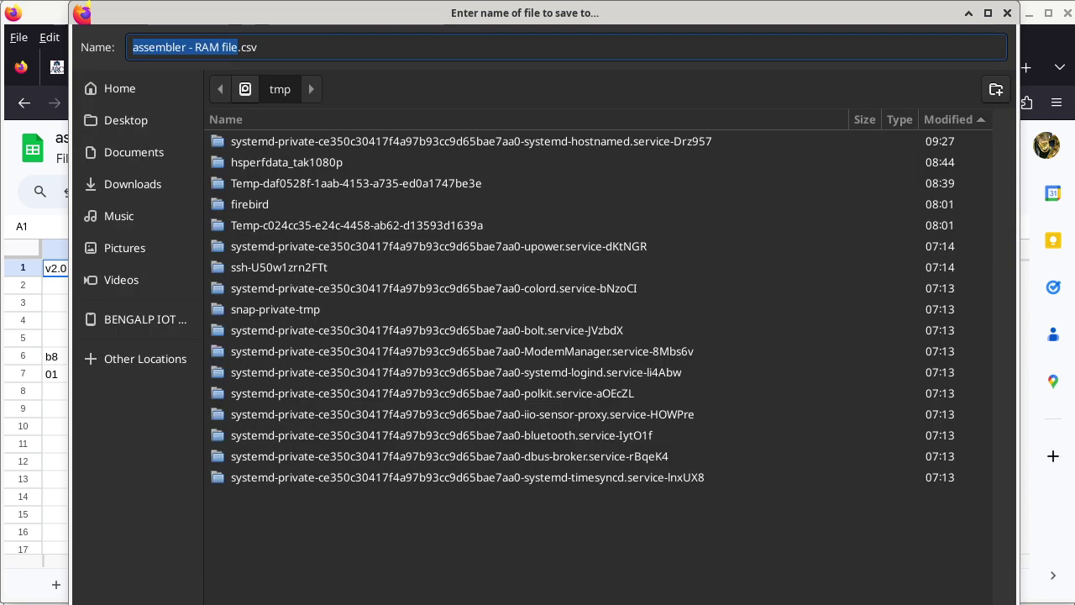
Save the downloaded RAM file as not.csv in the tmp folder.
{"action": "type", "text": "nop"}
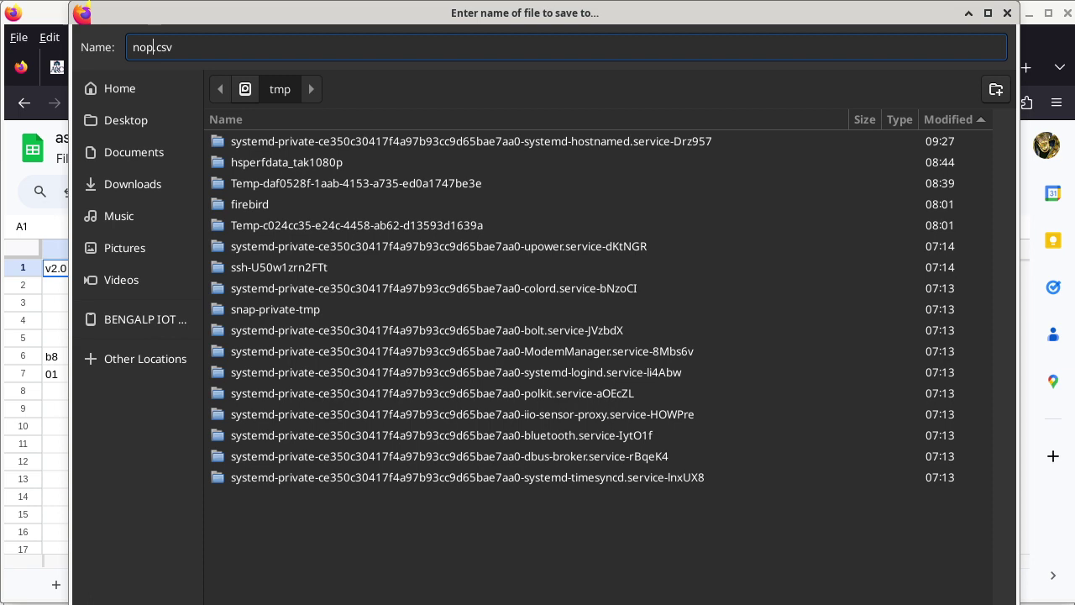
{"action": "key", "text": "BackSpace"}
{"action": "key", "text": "BackSpace"}
{"action": "type", "text": "ot"}
{"action": "key", "text": "Return"}
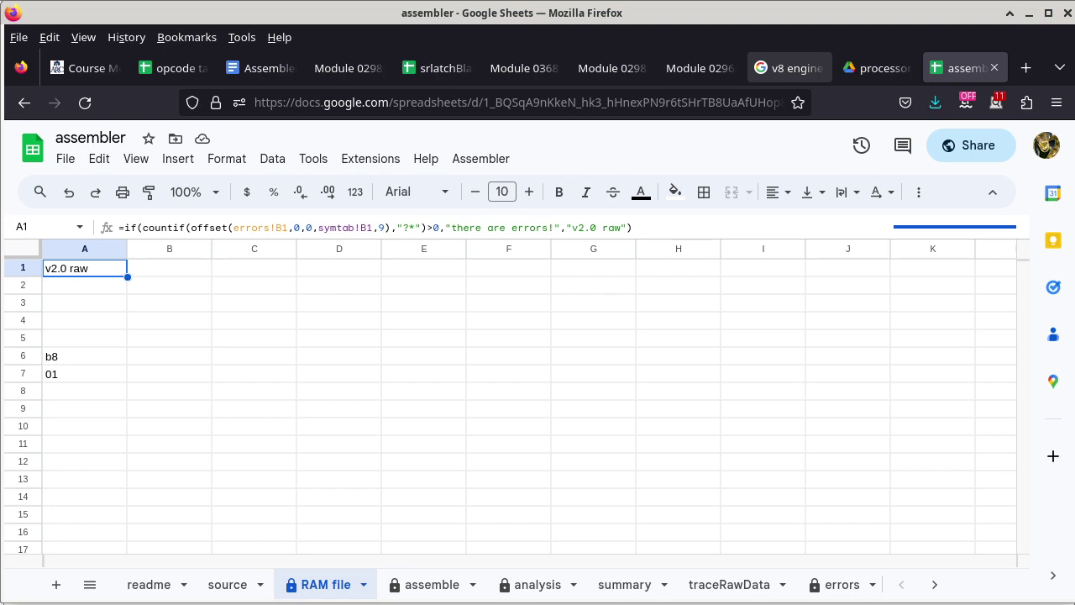
Switch to Logisim, open the main circuit of processor0004 and load the image /tmp/not.csv into the RAM component.
{"action": "key", "text": "alt+Tab"}
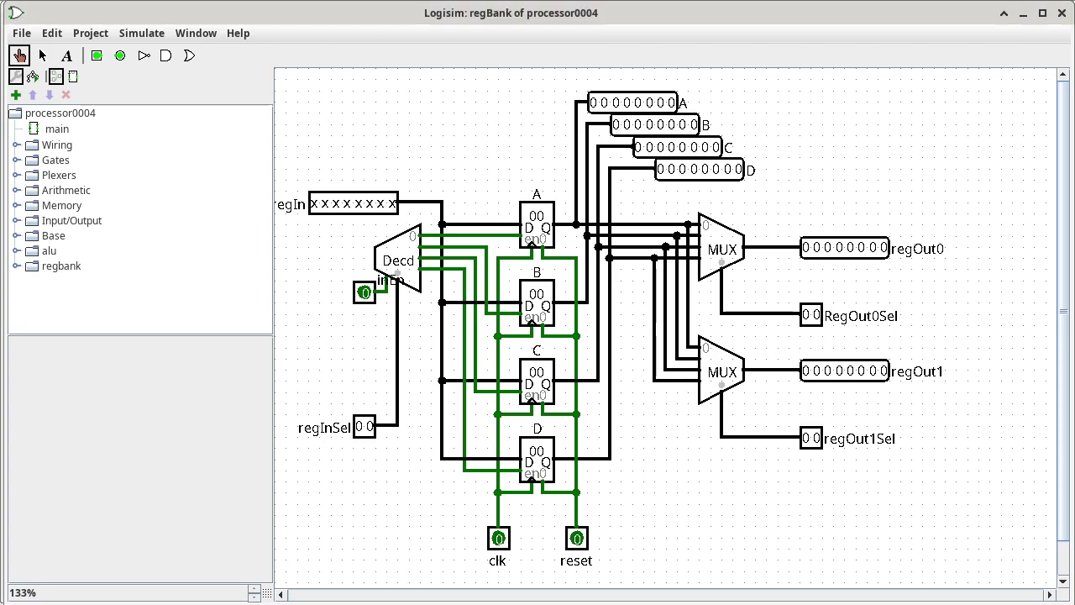
{"action": "double_click", "coordinate": [57, 128]}
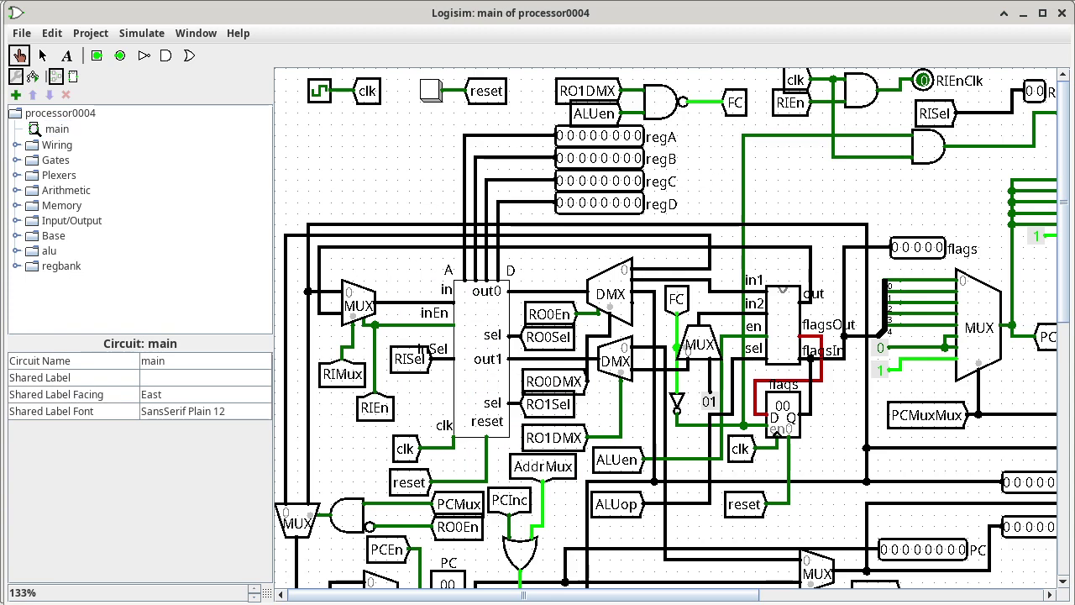
{"action": "scroll", "coordinate": [665, 328], "scroll_direction": "right", "scroll_amount": 10}
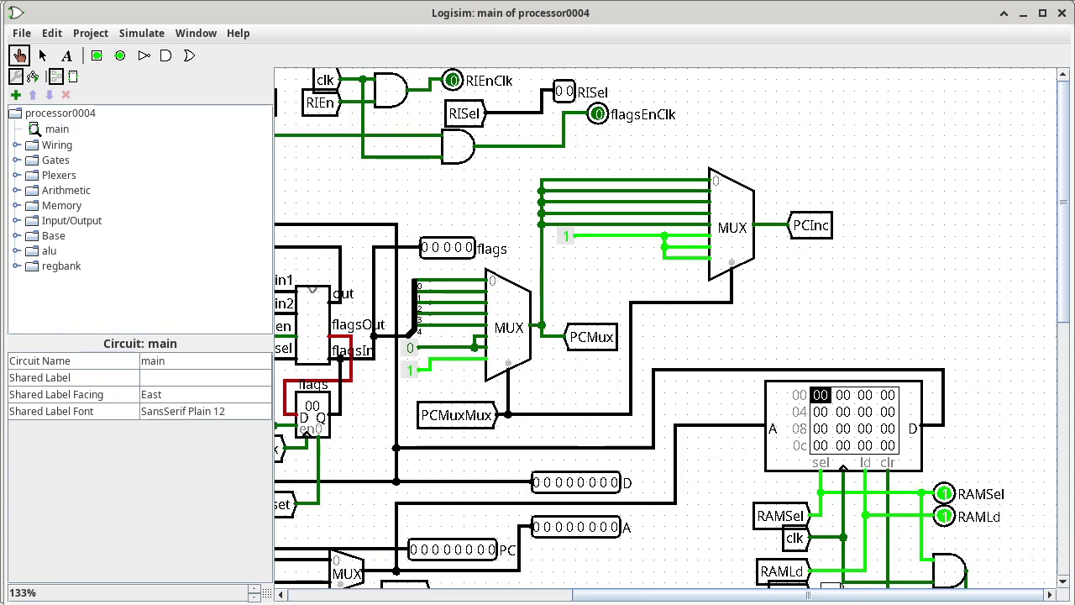
{"action": "right_click", "coordinate": [857, 425]}
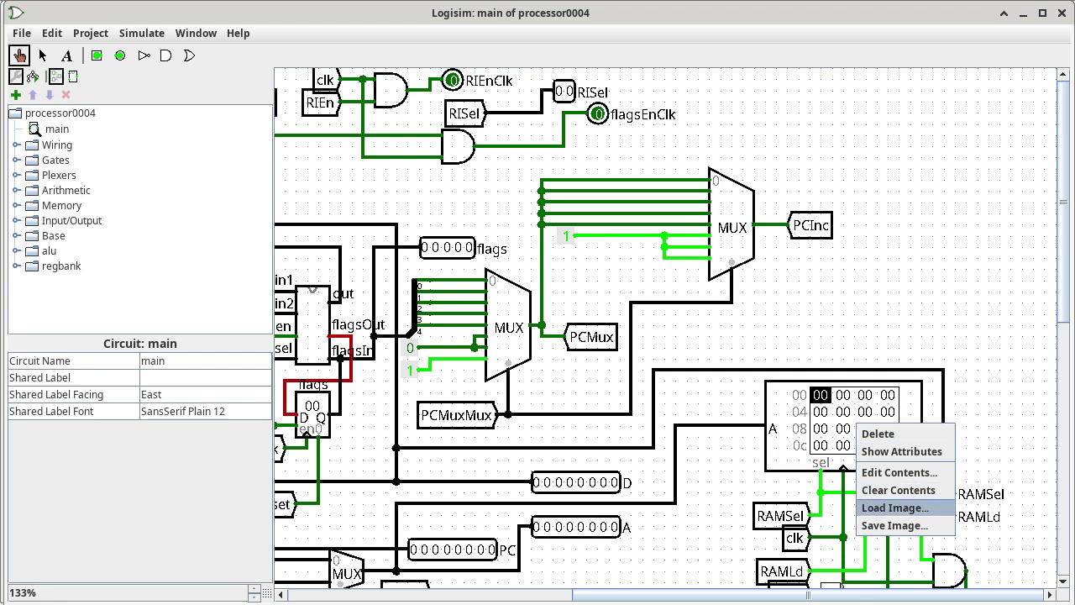
{"action": "left_click", "coordinate": [894, 507]}
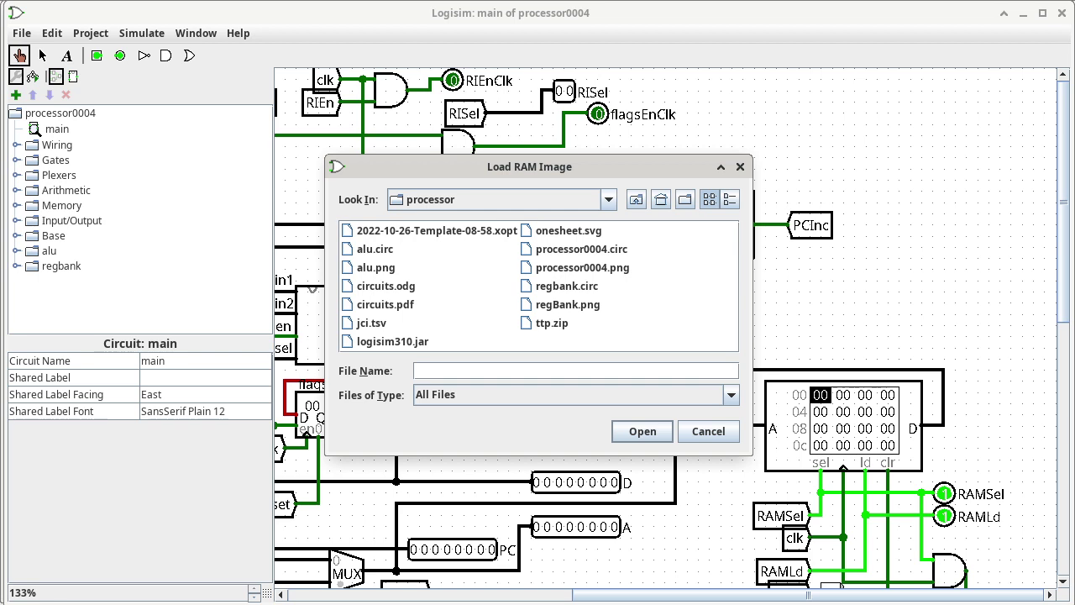
{"action": "type", "text": "/tmp/not.csv"}
{"action": "key", "text": "Return"}
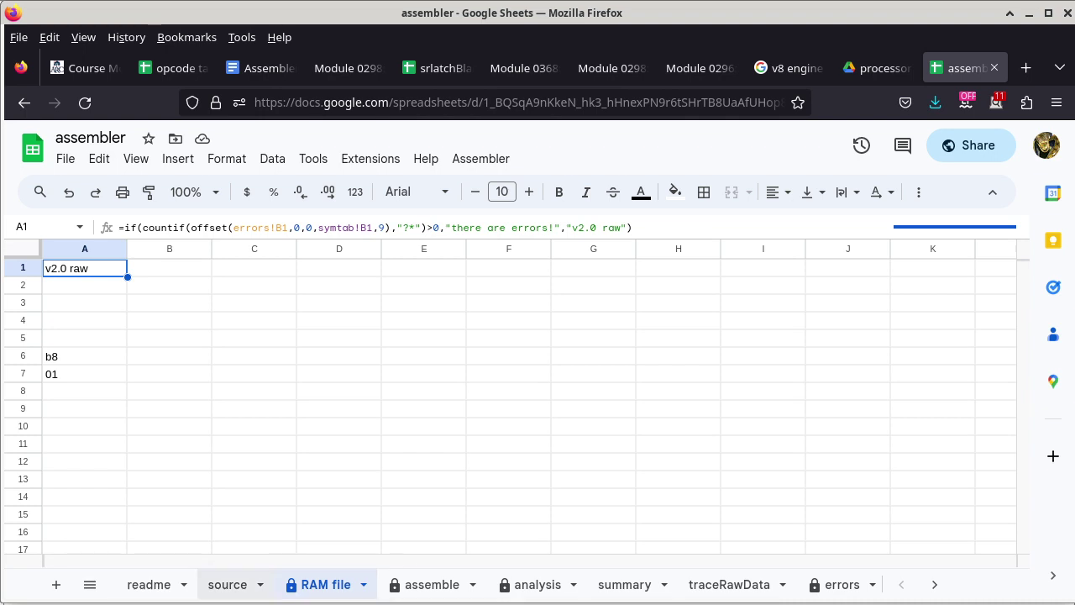
Open the assembler's source sheet, switch to Logisim, and inspect the ucodePtr register's properties and the value on its output wire.
{"action": "left_click", "coordinate": [227, 584]}
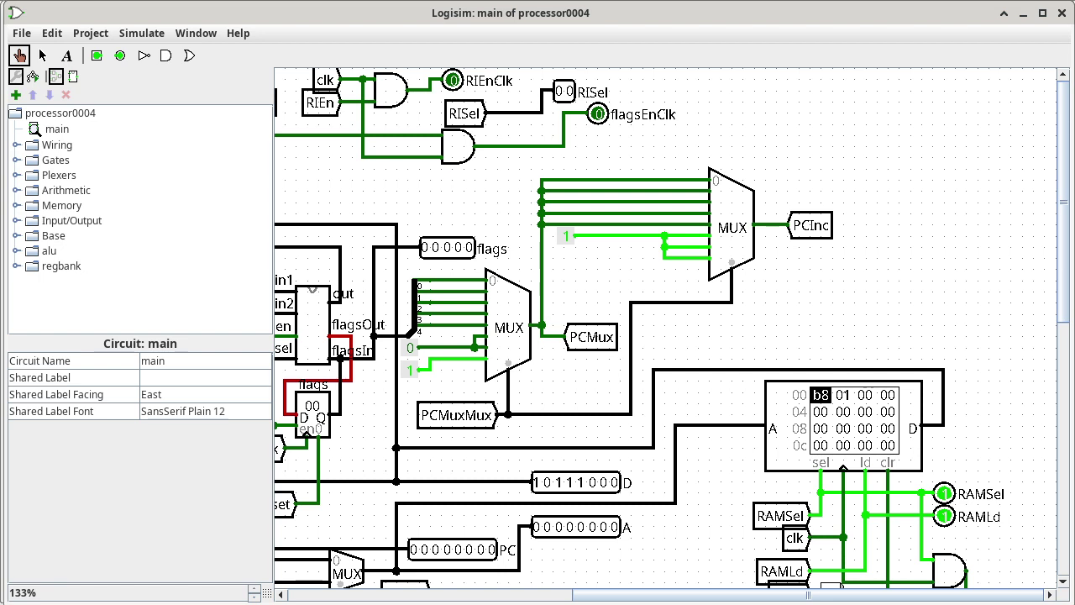
{"action": "scroll", "coordinate": [307, 449], "scroll_direction": "down", "scroll_amount": 10}
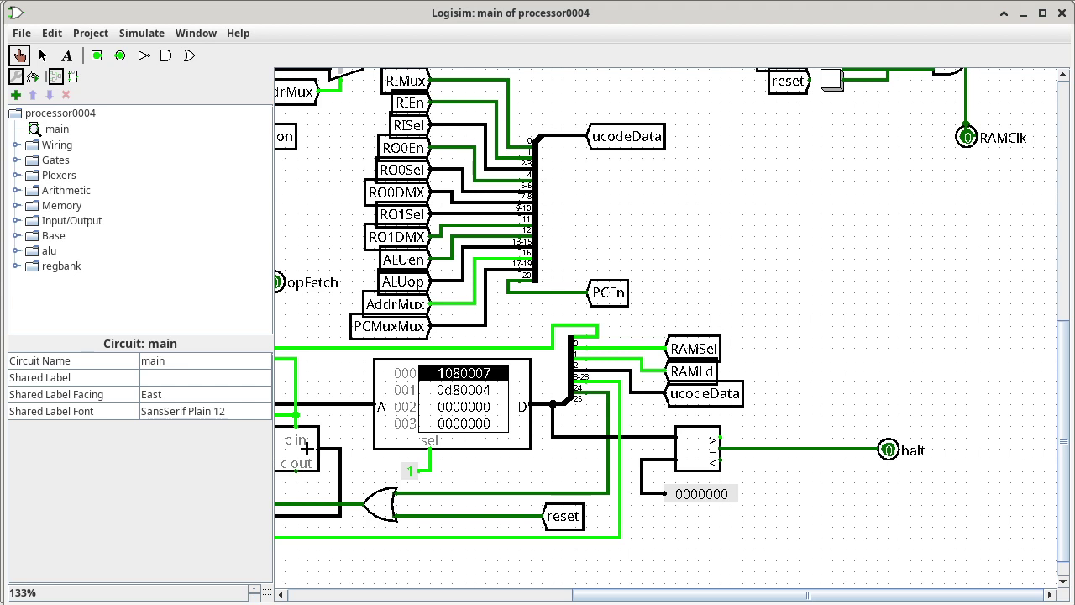
{"action": "scroll", "coordinate": [665, 335], "scroll_direction": "left", "scroll_amount": 10}
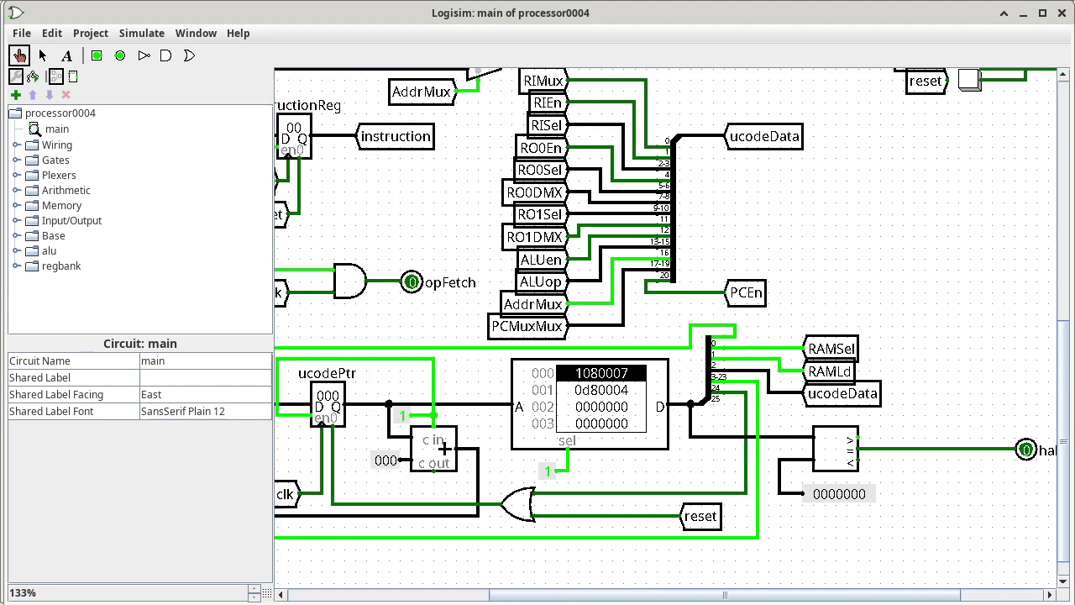
{"action": "scroll", "coordinate": [665, 335], "scroll_direction": "left", "scroll_amount": 5}
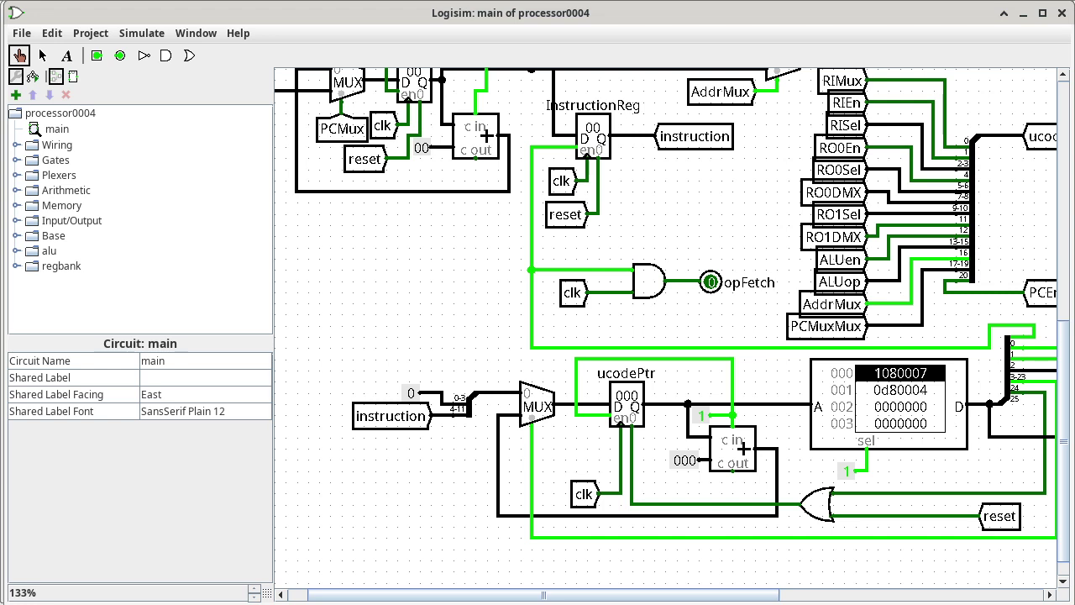
{"action": "left_click", "coordinate": [42, 55]}
{"action": "left_click", "coordinate": [627, 403]}
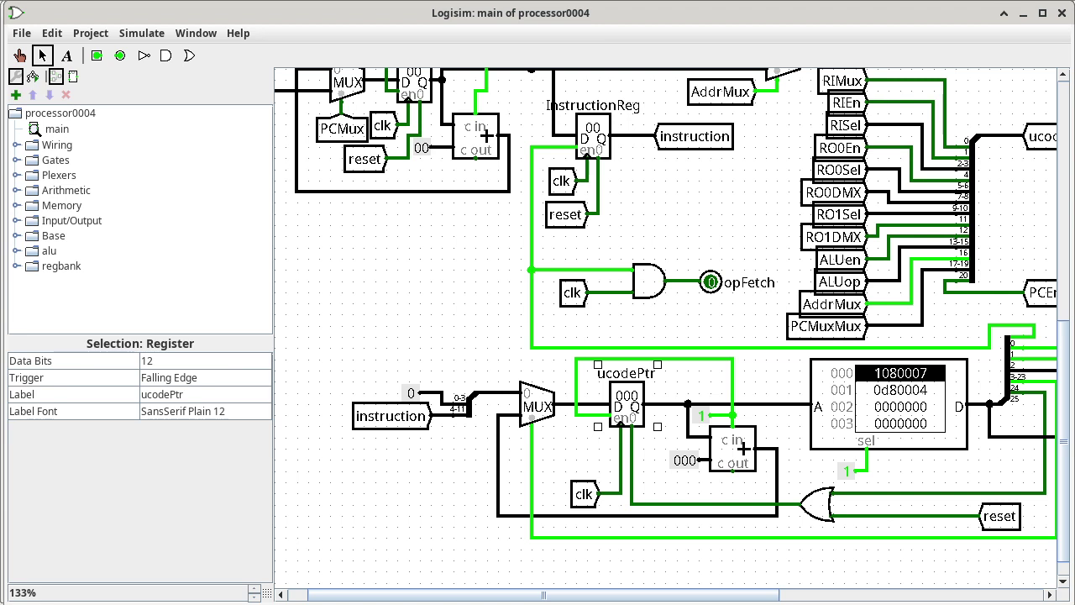
{"action": "left_click", "coordinate": [655, 404]}
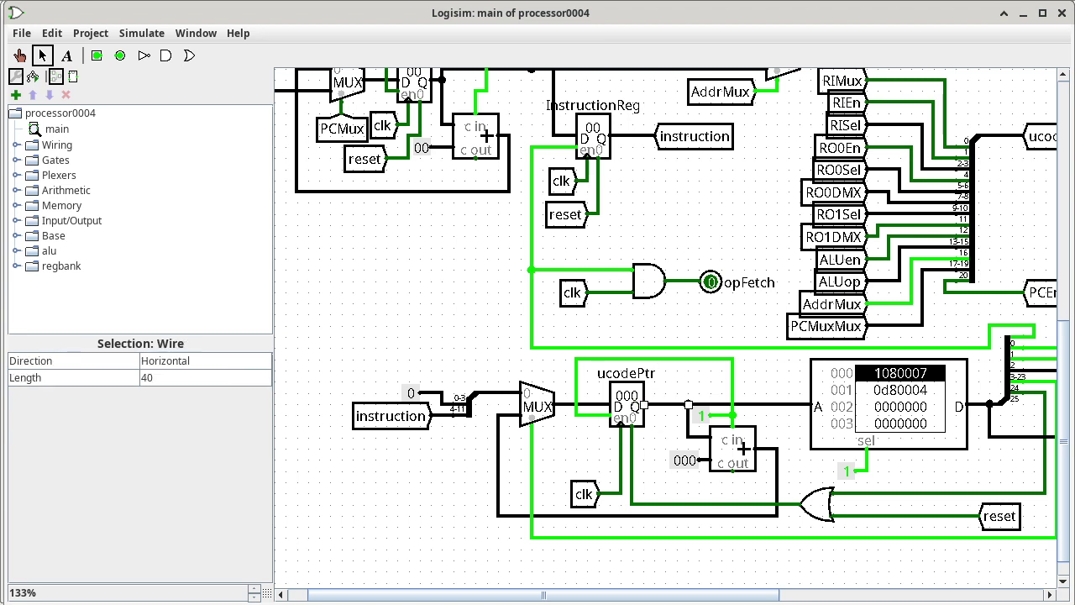
{"action": "key", "text": "Escape"}
{"action": "key", "text": "ctrl+1"}
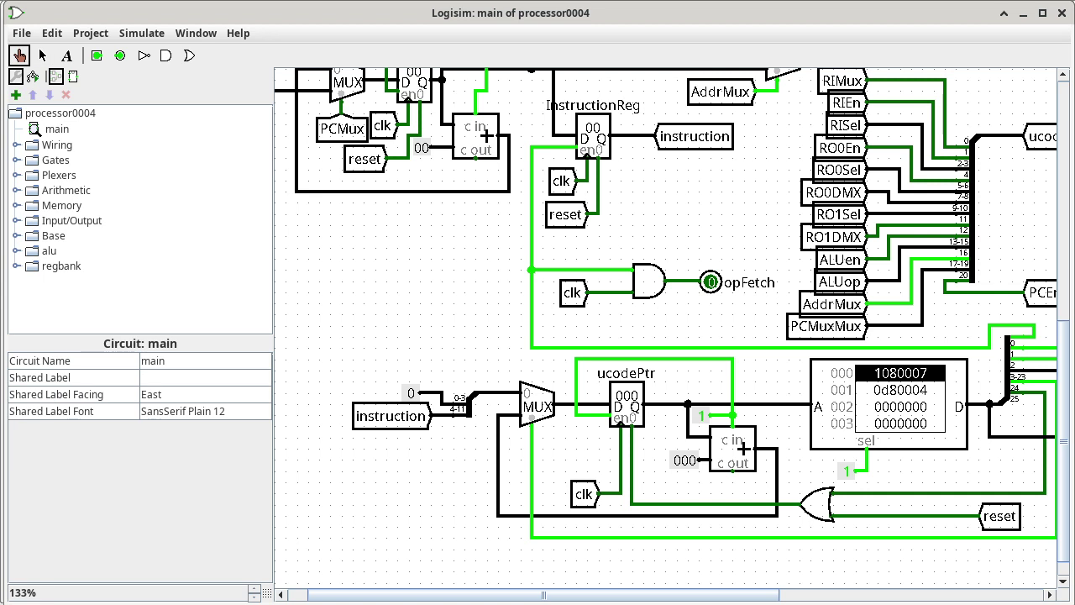
{"action": "left_click", "coordinate": [784, 404]}
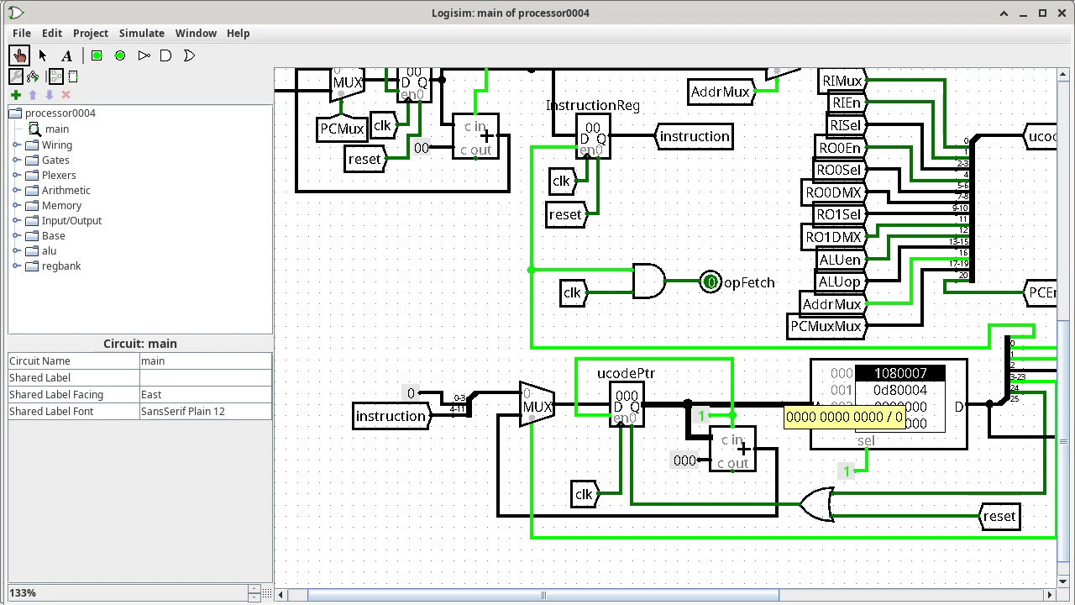
Inspect the microcode ROM's address and data bit widths and probe its data output wire.
{"action": "key", "text": "ctrl+2"}
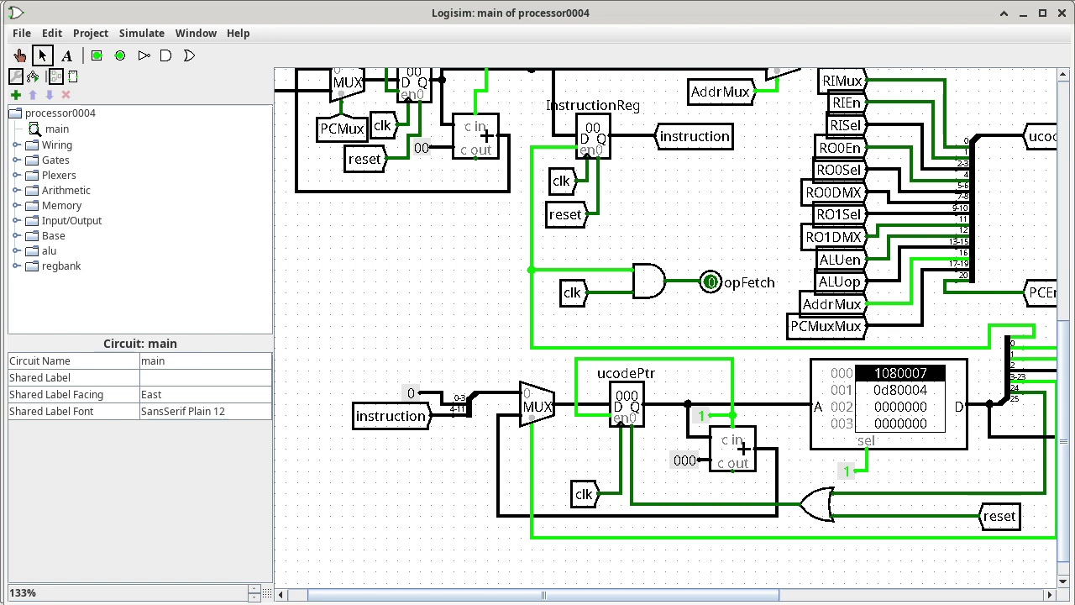
{"action": "left_click", "coordinate": [888, 404]}
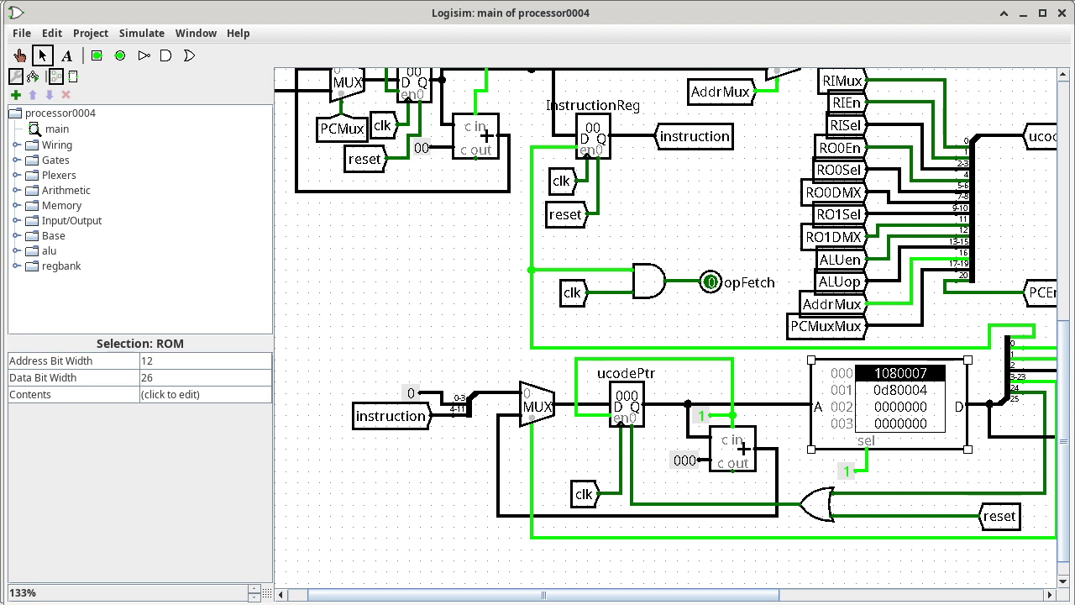
{"action": "scroll", "coordinate": [666, 334], "scroll_direction": "right", "scroll_amount": 6}
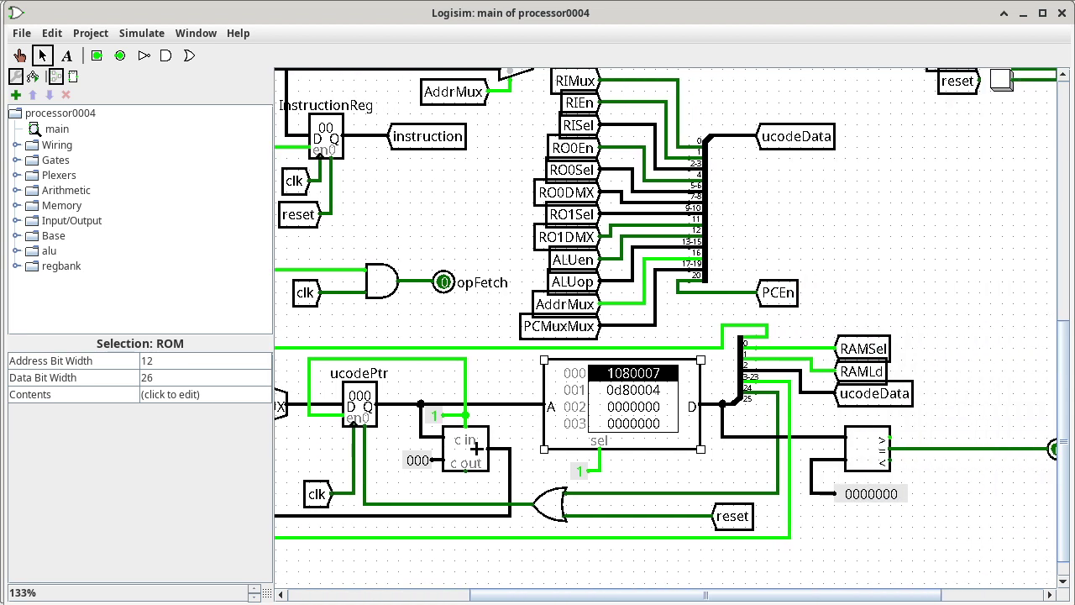
{"action": "key", "text": "ctrl+1"}
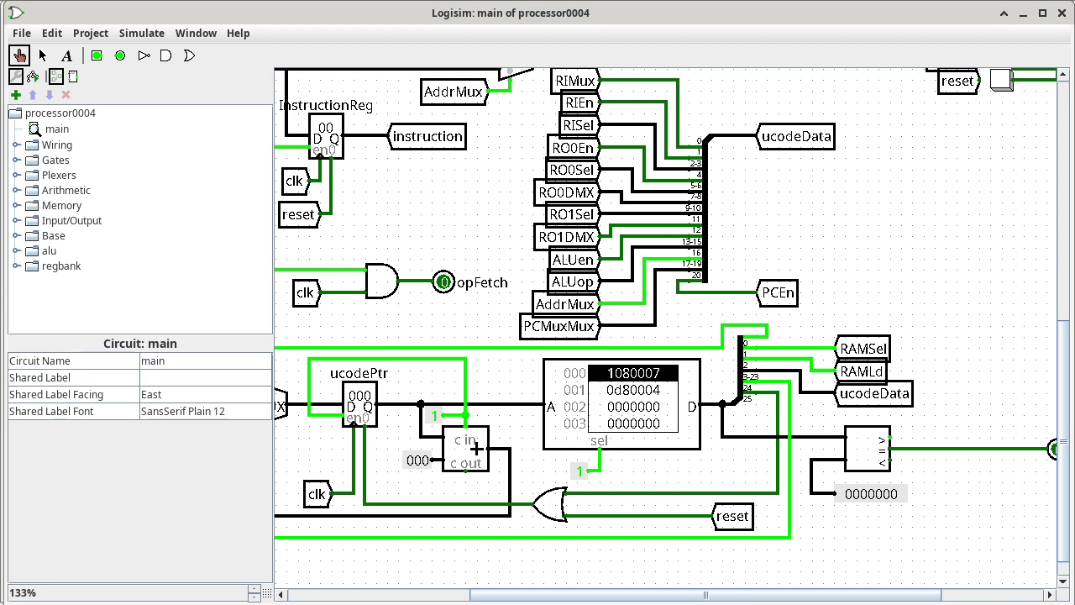
{"action": "left_click", "coordinate": [722, 420]}
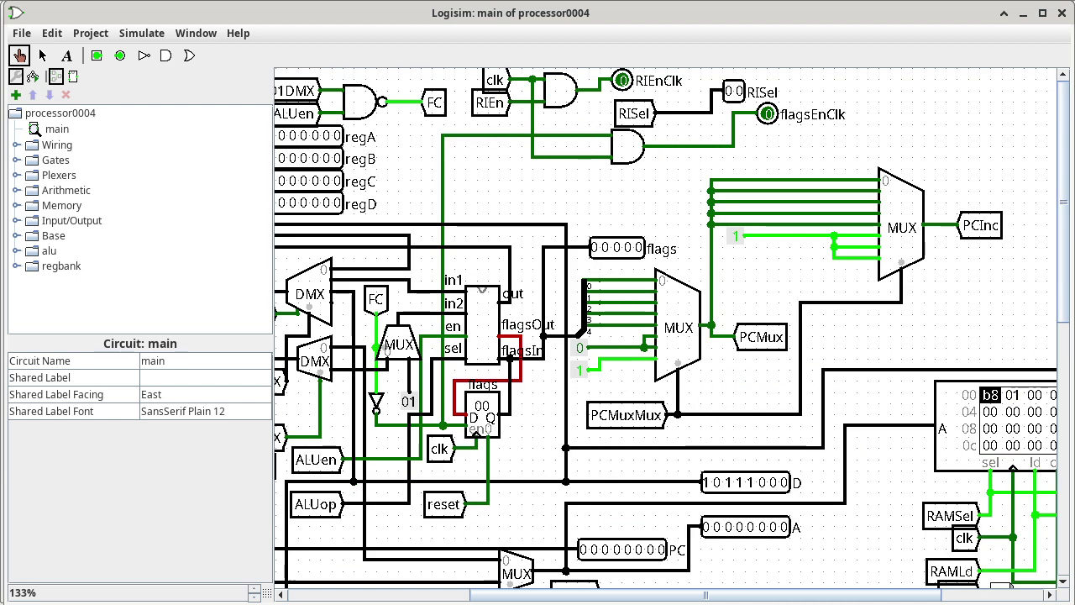
Inspect the properties of the PC register and the InstructionReg register, including their clock trigger.
{"action": "scroll", "coordinate": [666, 334], "scroll_direction": "left", "scroll_amount": 8}
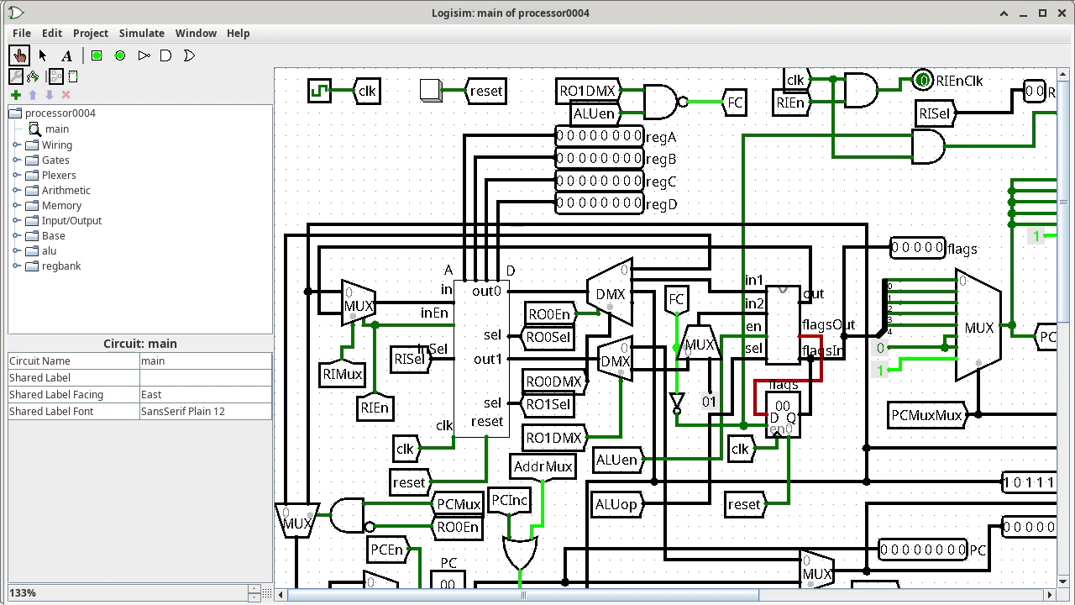
{"action": "scroll", "coordinate": [520, 543], "scroll_direction": "down", "scroll_amount": 3}
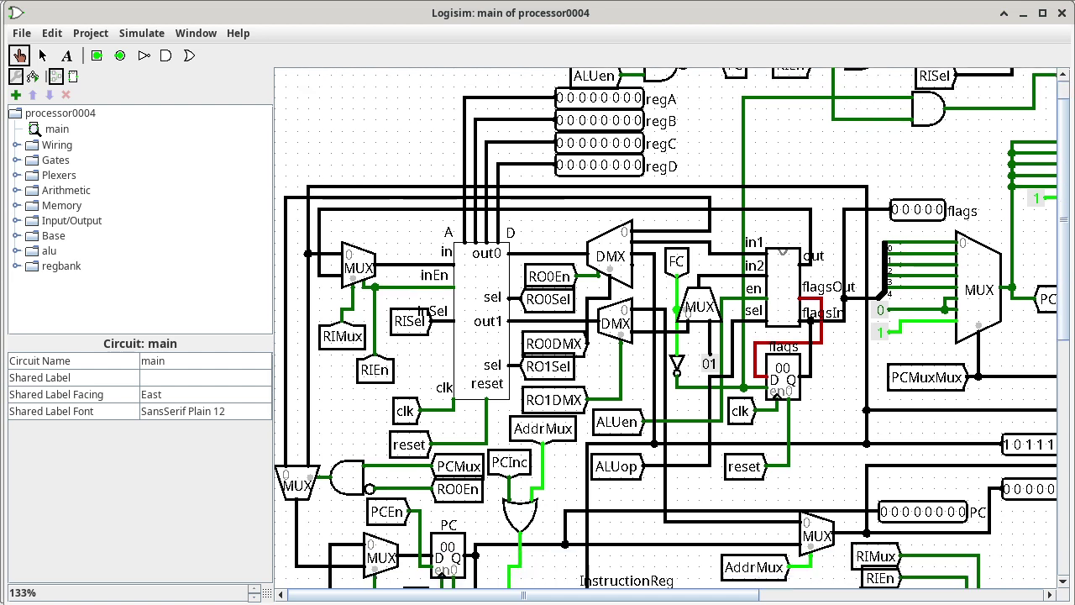
{"action": "scroll", "coordinate": [664, 328], "scroll_direction": "down", "scroll_amount": 3}
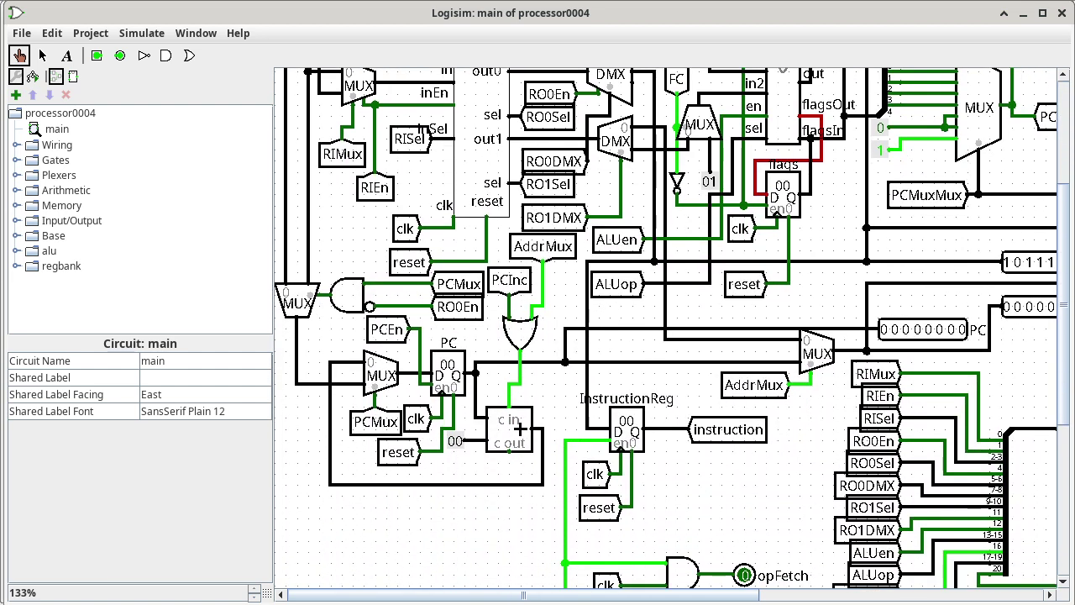
{"action": "key", "text": "ctrl+2"}
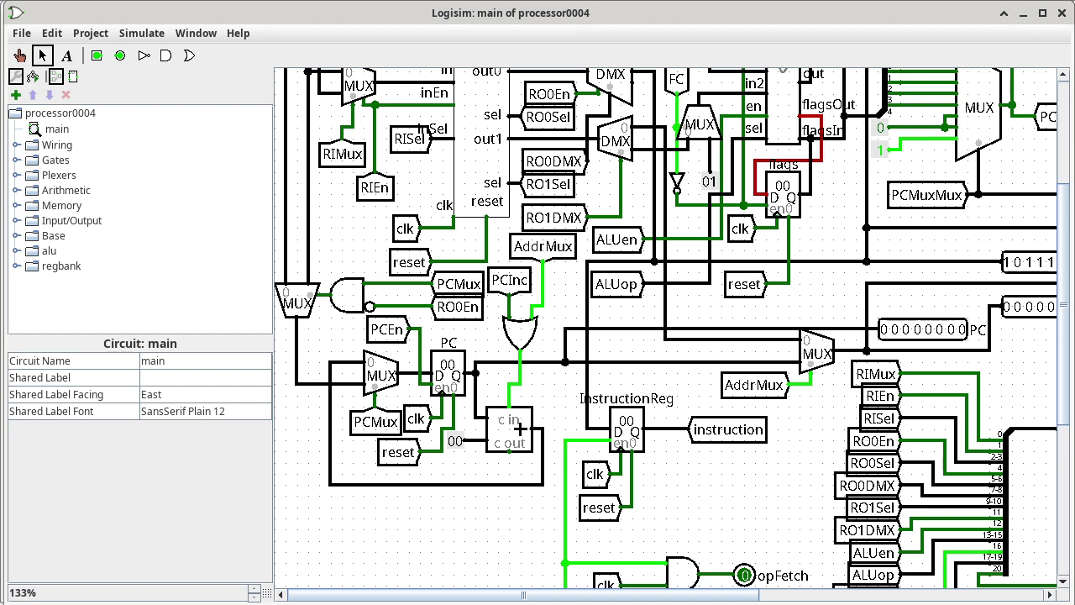
{"action": "left_click", "coordinate": [435, 357]}
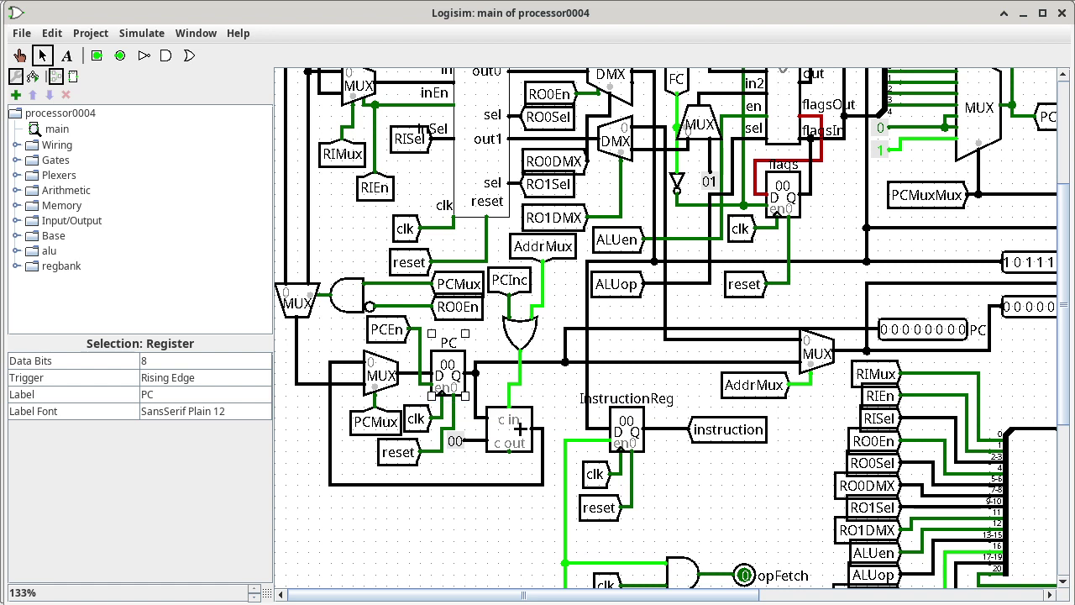
{"action": "left_click", "coordinate": [627, 429]}
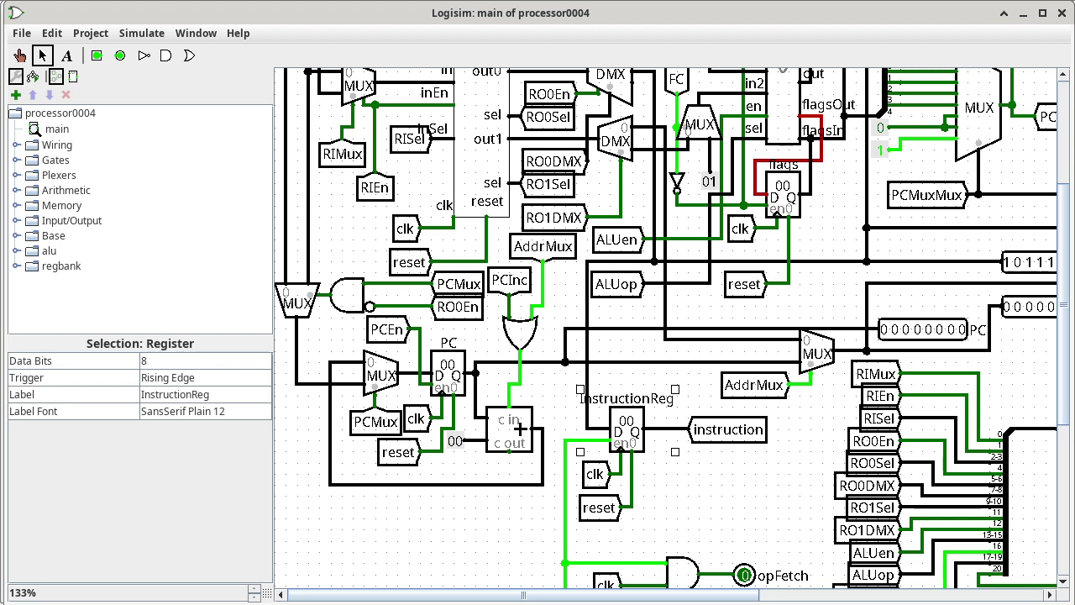
Probe the values on the InstructionReg's data input wire and on the RAM's address wire.
{"action": "key", "text": "ctrl+1"}
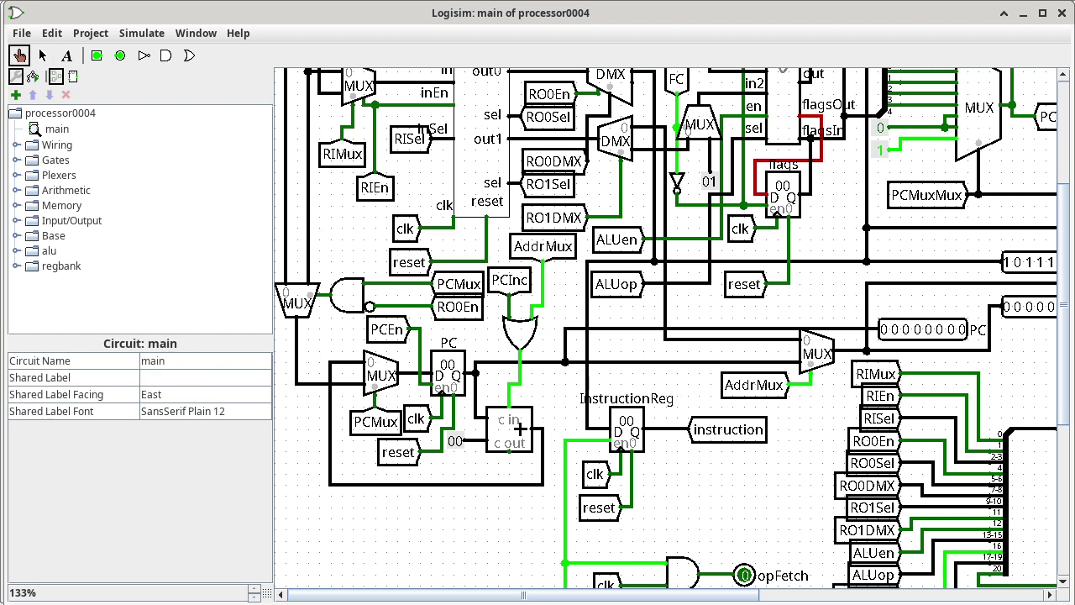
{"action": "left_click", "coordinate": [597, 430]}
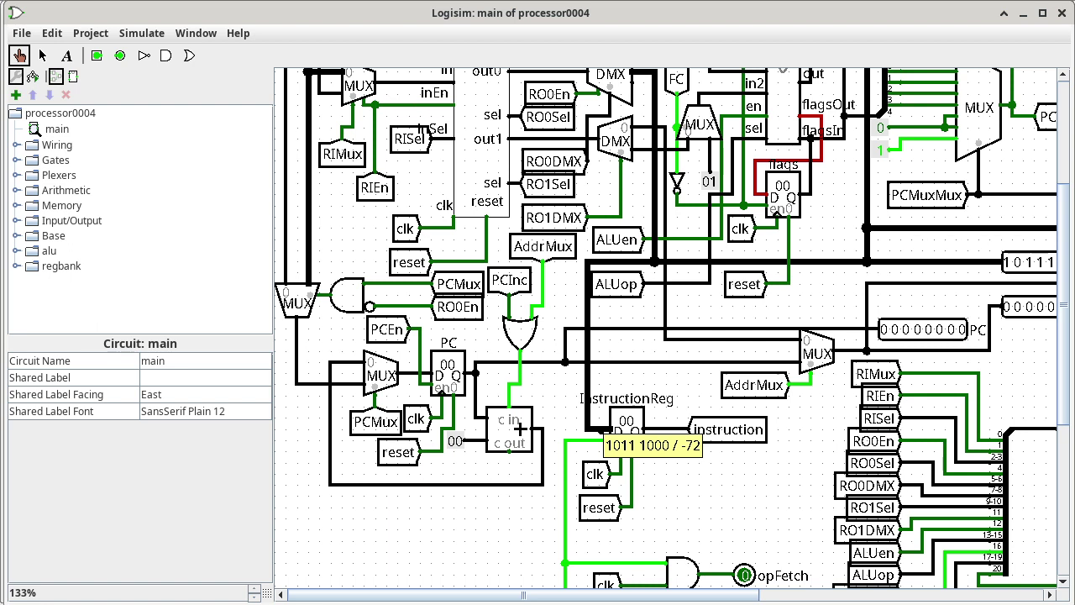
{"action": "scroll", "coordinate": [520, 429], "scroll_direction": "up", "scroll_amount": 5}
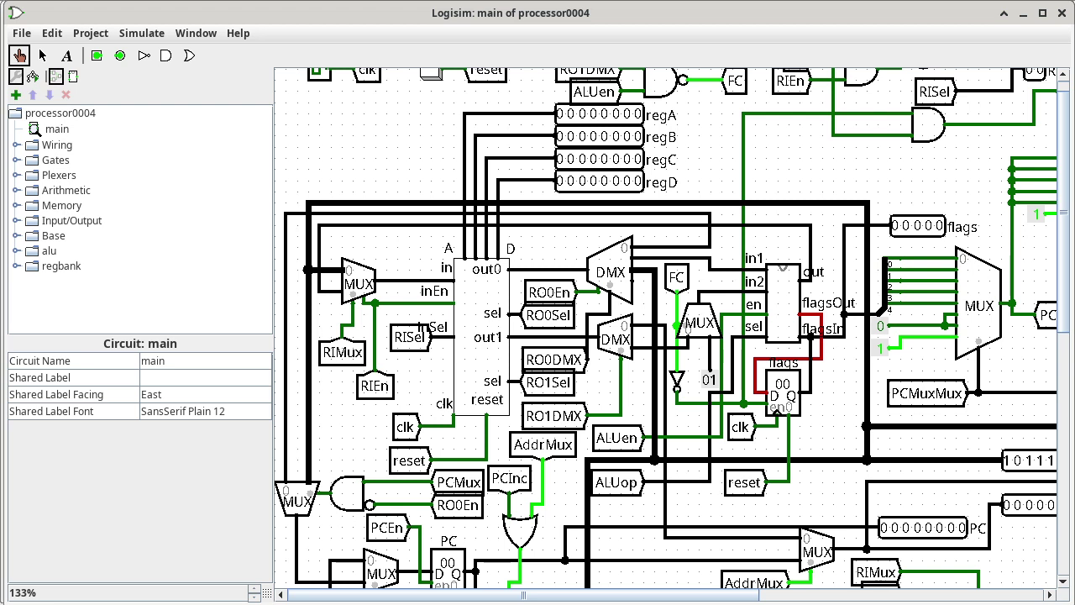
{"action": "scroll", "coordinate": [666, 335], "scroll_direction": "right", "scroll_amount": 10}
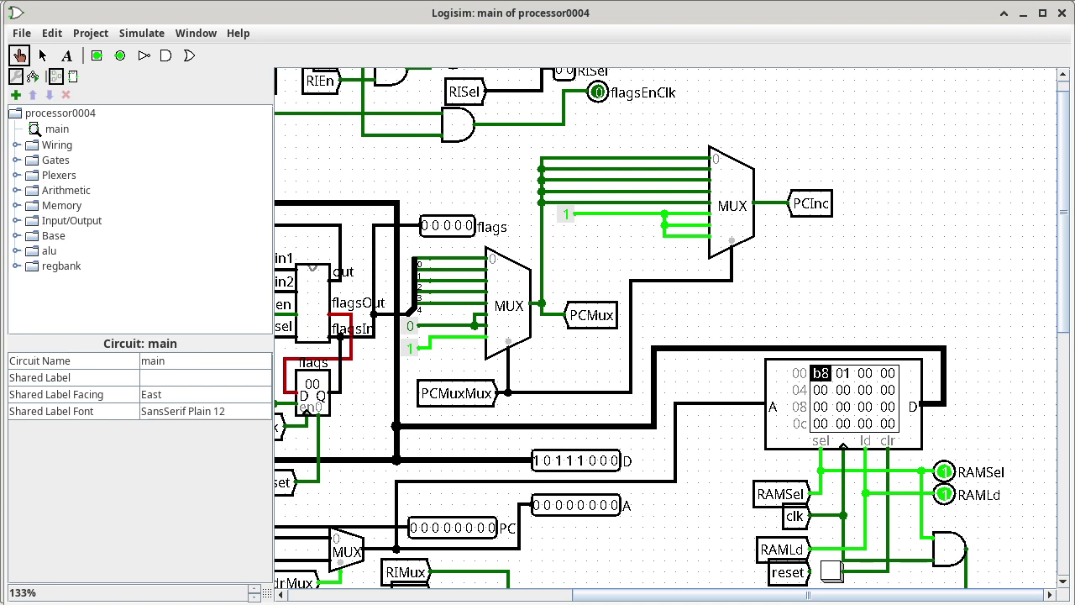
{"action": "left_click", "coordinate": [731, 405]}
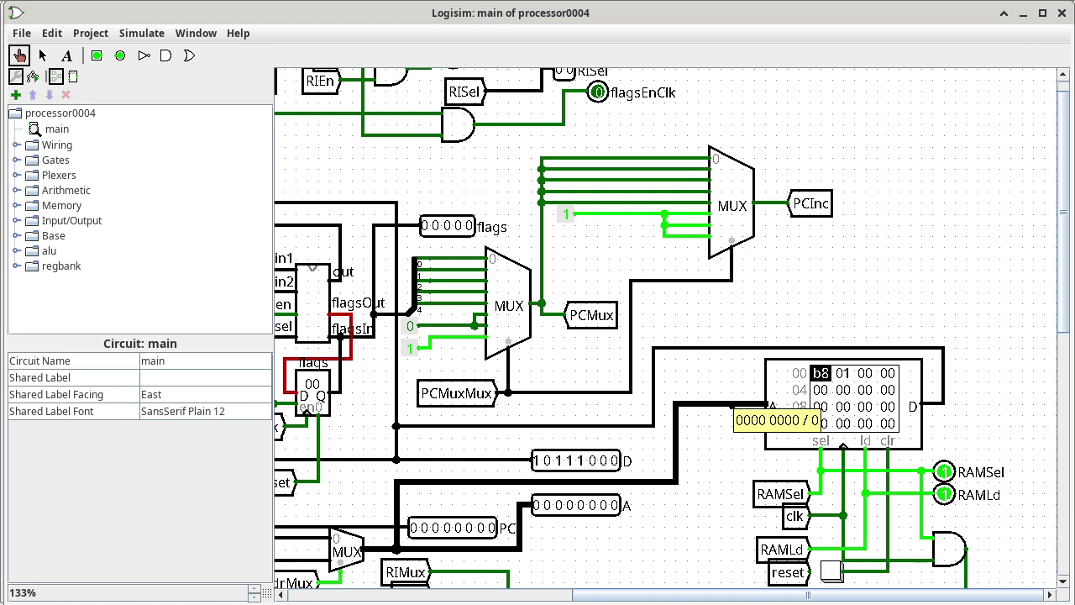
Widen the circuit canvas by narrowing the explorer pane, and trace the PC register's output wire to the address multiplexer.
{"action": "left_click_drag", "start_coordinate": [273, 336], "coordinate": [153, 336]}
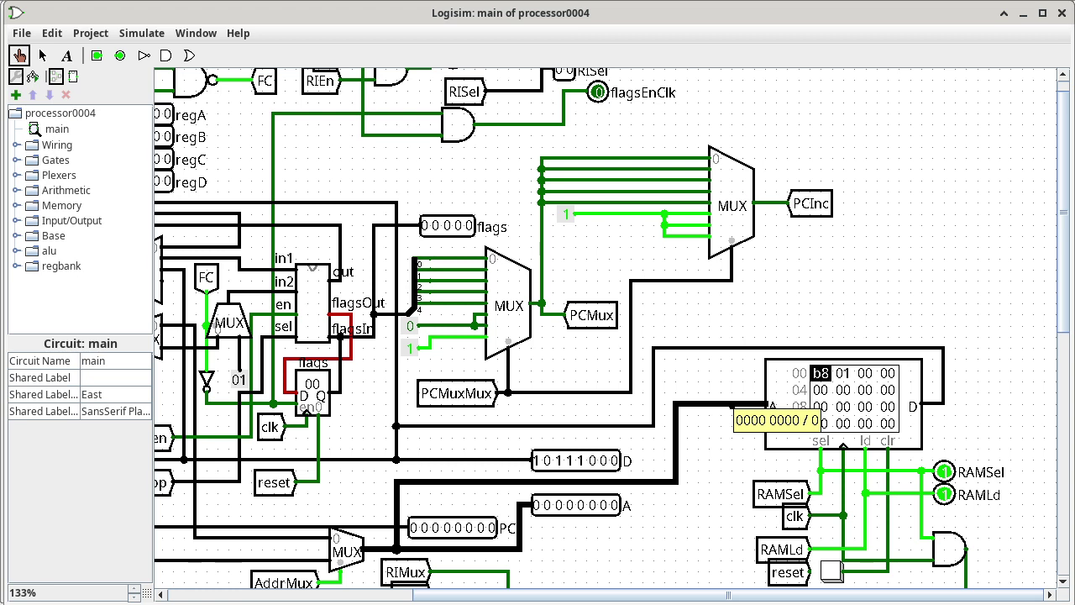
{"action": "scroll", "coordinate": [735, 407], "scroll_direction": "left", "scroll_amount": 5}
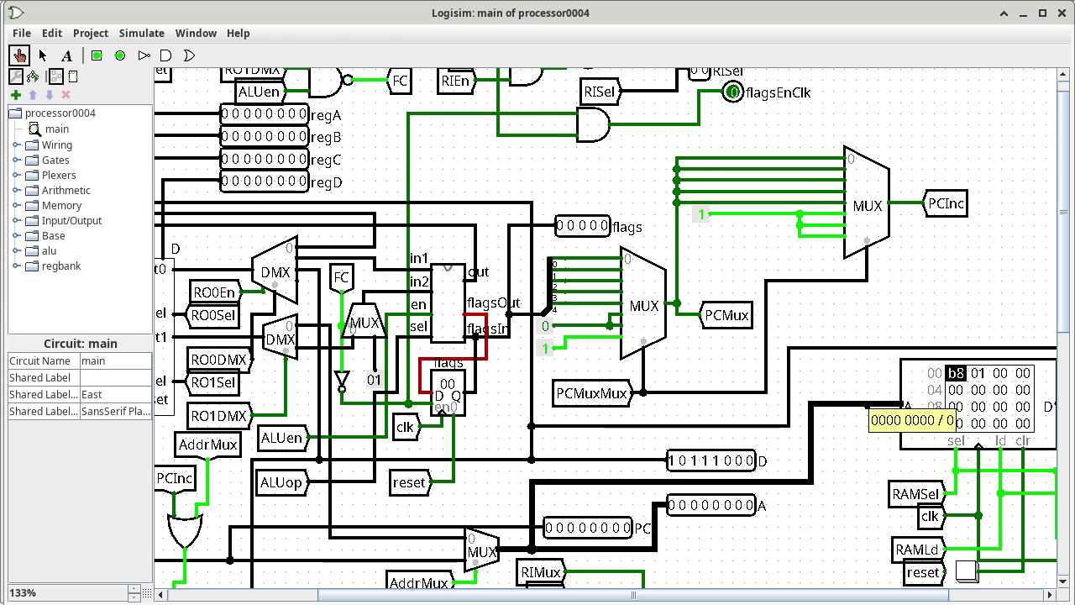
{"action": "scroll", "coordinate": [612, 328], "scroll_direction": "down", "scroll_amount": 5}
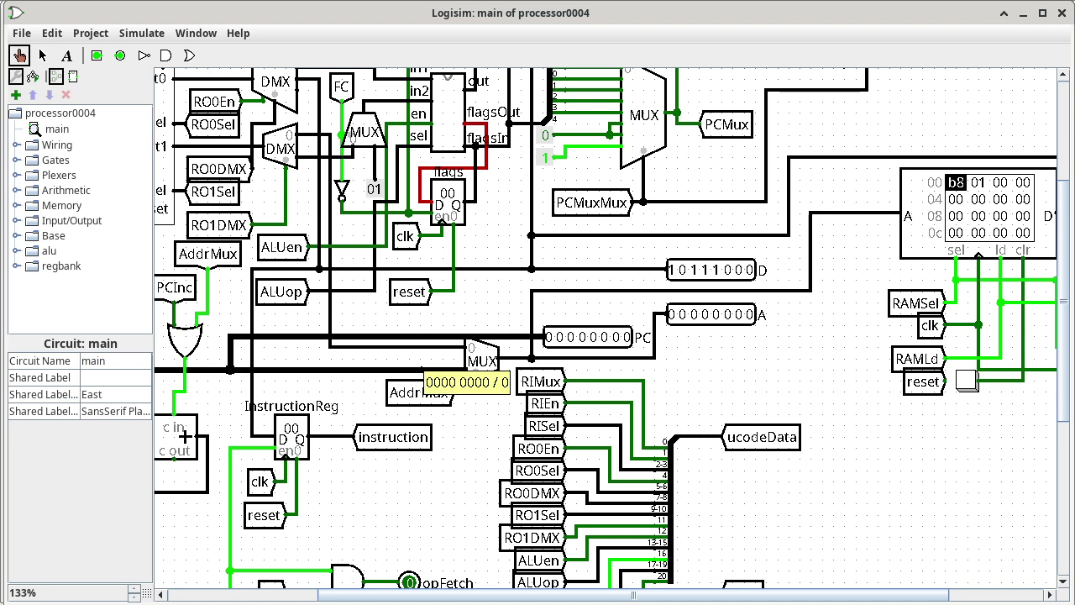
{"action": "scroll", "coordinate": [605, 335], "scroll_direction": "left", "scroll_amount": 5}
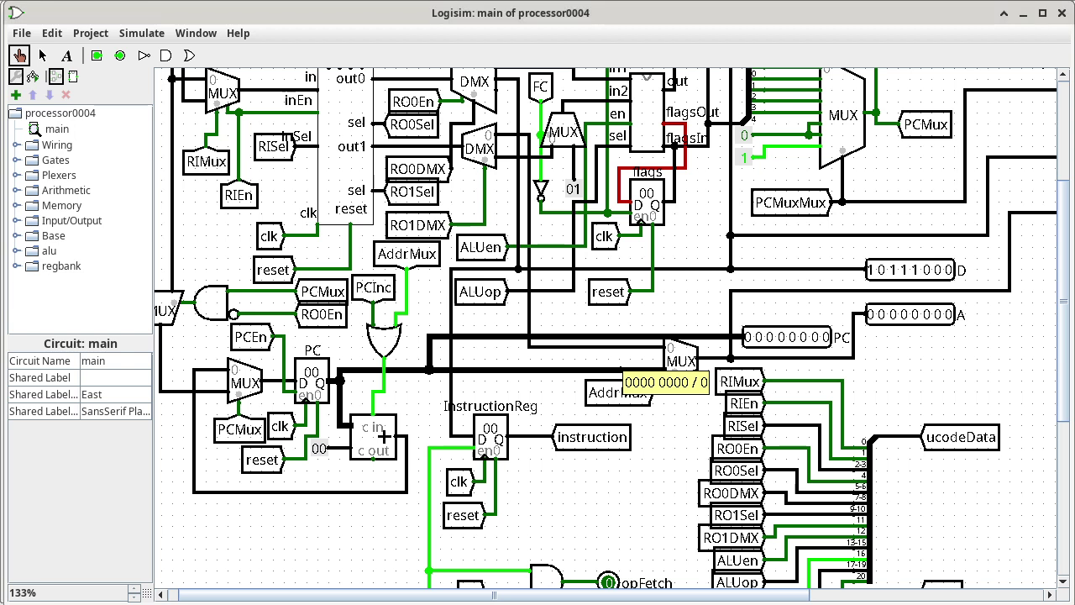
Switch to Mousepad and add the comment "// (0) fetch cycle: IR=*PC;" below the halt line, separated by blank lines.
{"action": "key", "text": "alt+Tab"}
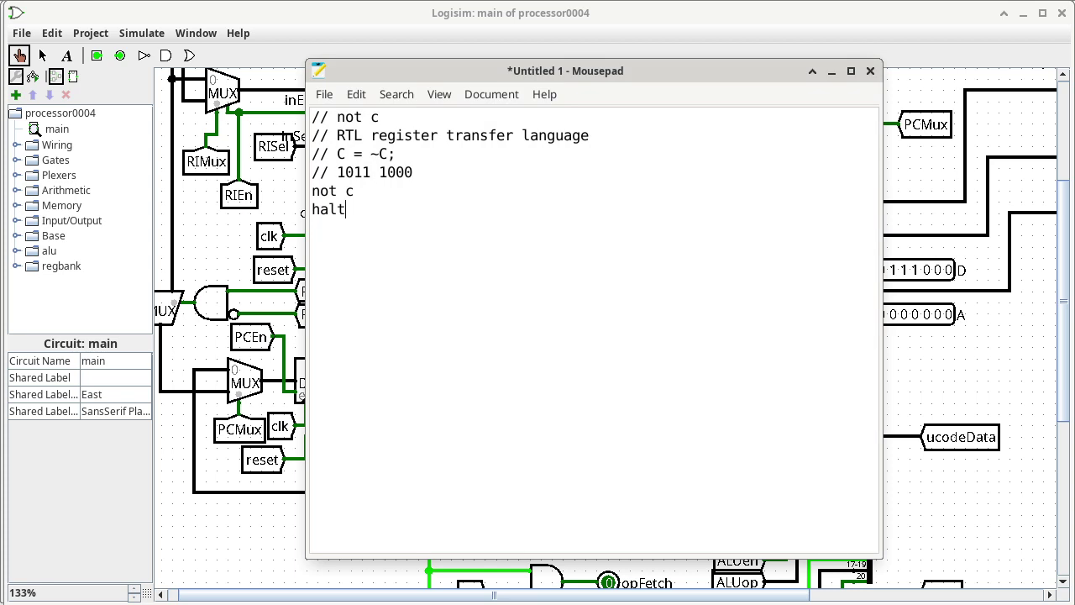
{"action": "key", "text": "Return"}
{"action": "type", "text": "// (0) fetch cycle"}
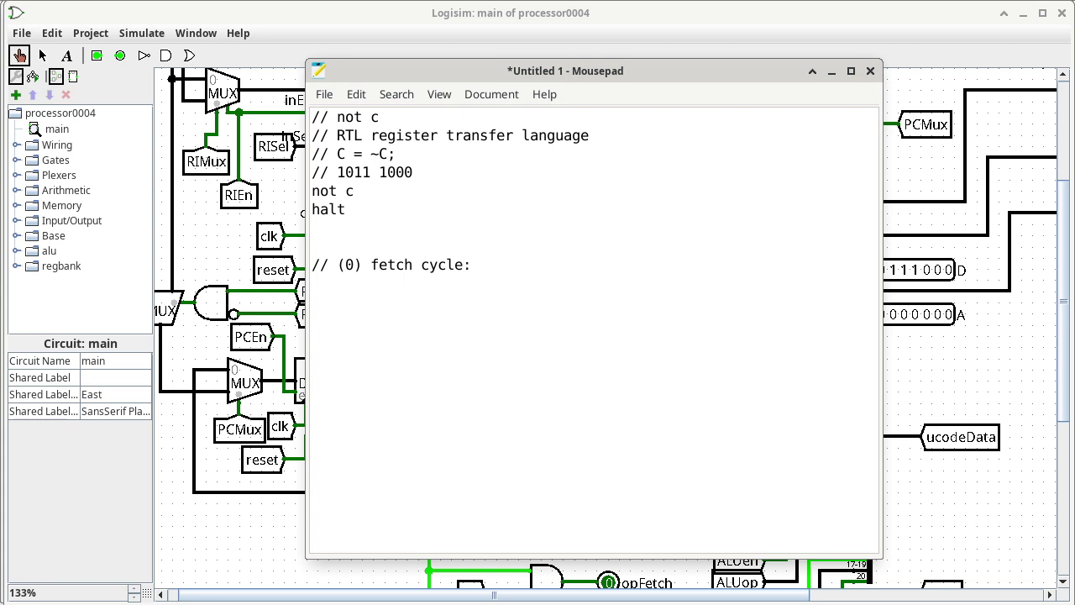
{"action": "type", "text": ": IR=*PC;"}
Return to Logisim and advance the simulation clock by one tick with the InstructionReg and microcode section in view.
{"action": "key", "text": "alt+Tab"}
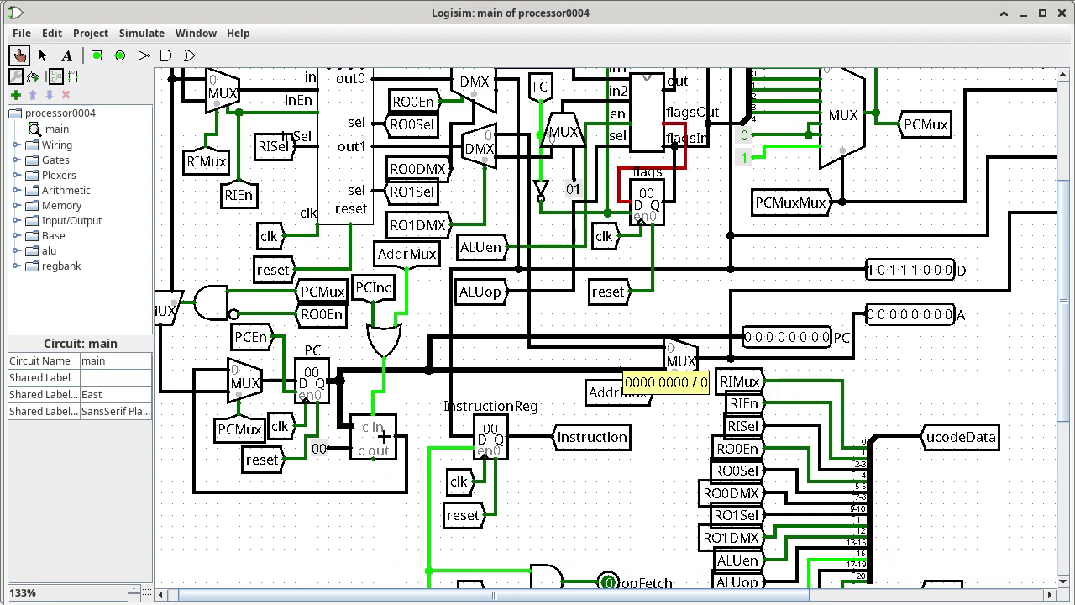
{"action": "scroll", "coordinate": [613, 328], "scroll_direction": "down", "scroll_amount": 10}
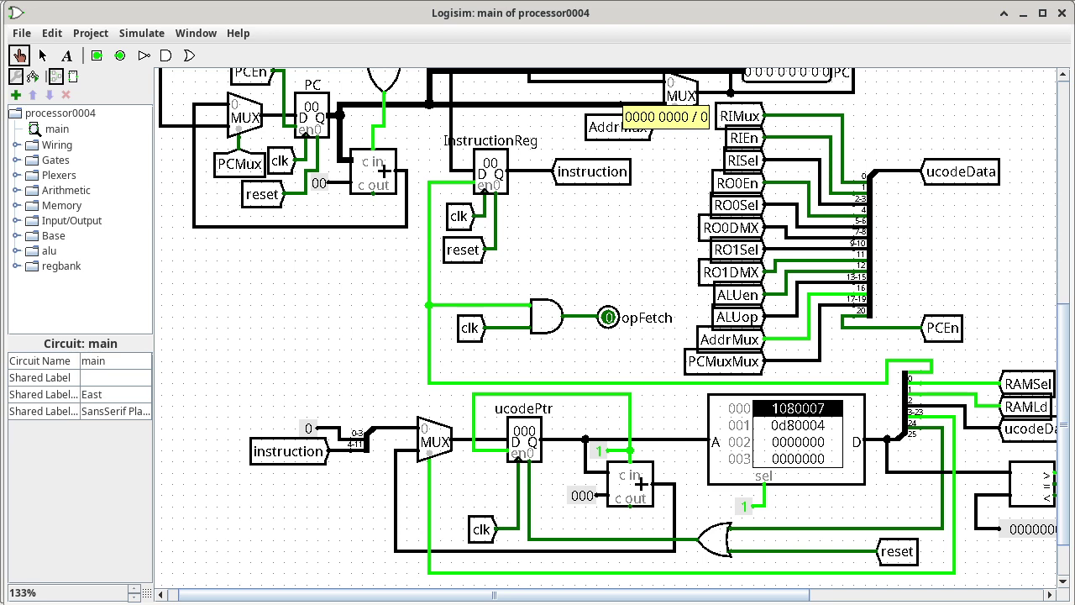
{"action": "key", "text": "alt+s"}
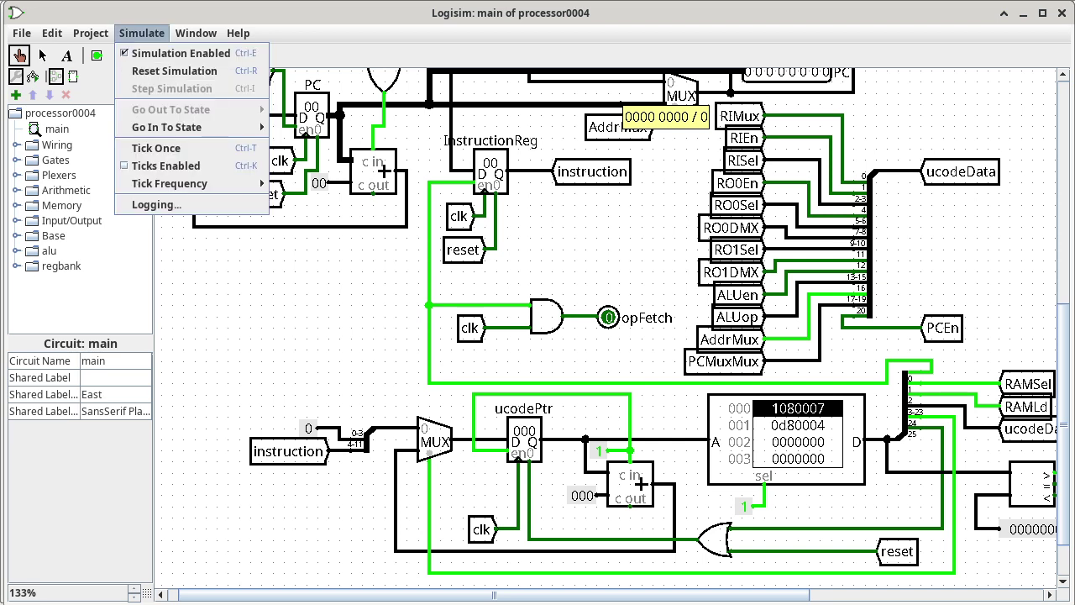
{"action": "key", "text": "Down"}
{"action": "key", "text": "Down"}
{"action": "key", "text": "Down"}
{"action": "key", "text": "Down"}
{"action": "key", "text": "Escape"}
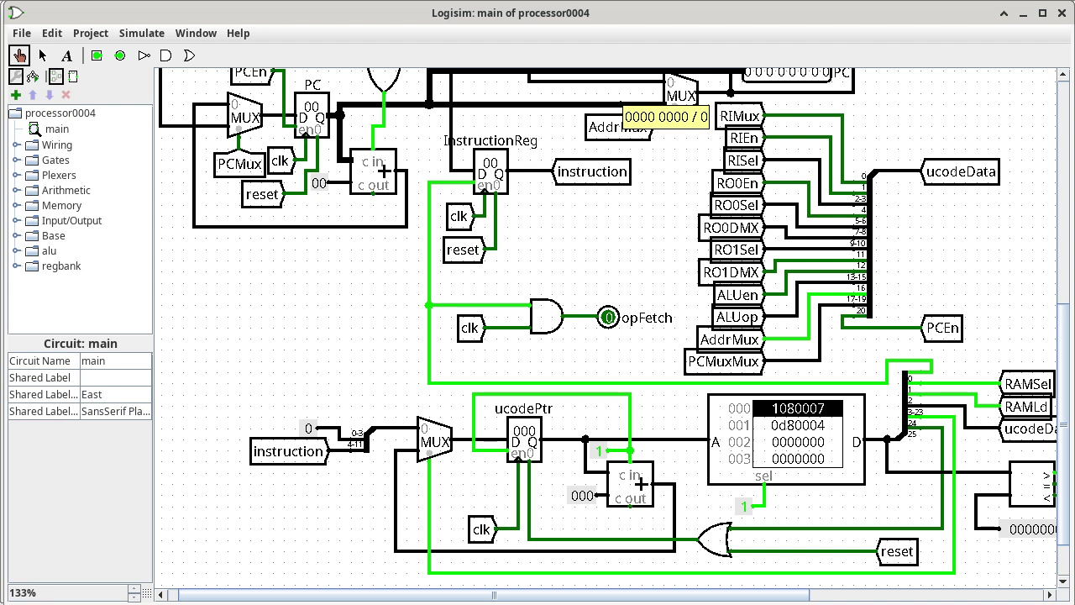
{"action": "key", "text": "ctrl+t"}
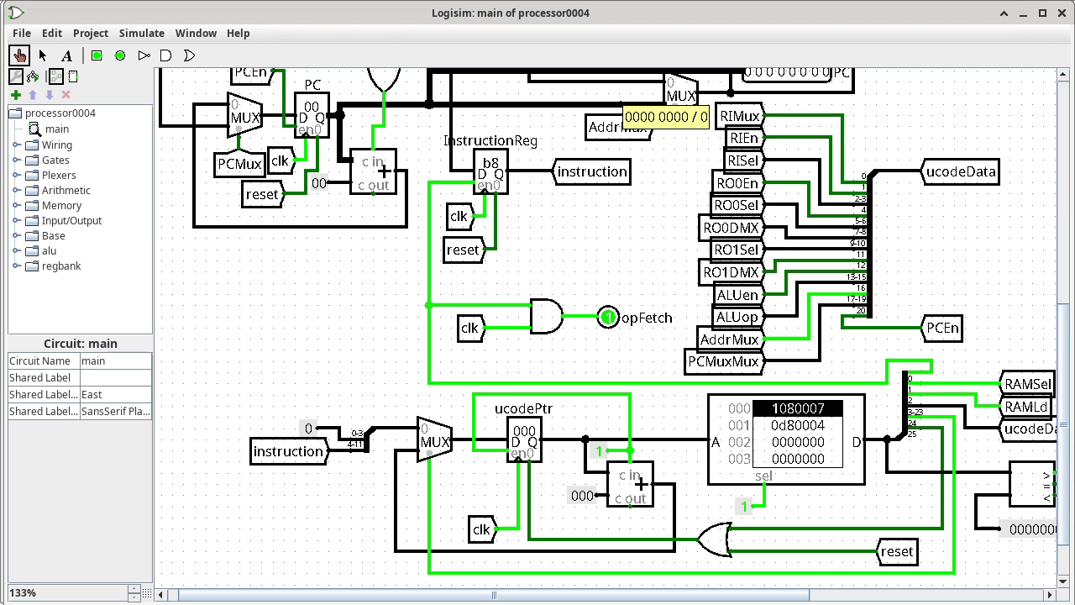
Inspect the ucodePtr register's attributes, then probe its data input wire and the adder output wire feeding its multiplexer.
{"action": "key", "text": "ctrl+2"}
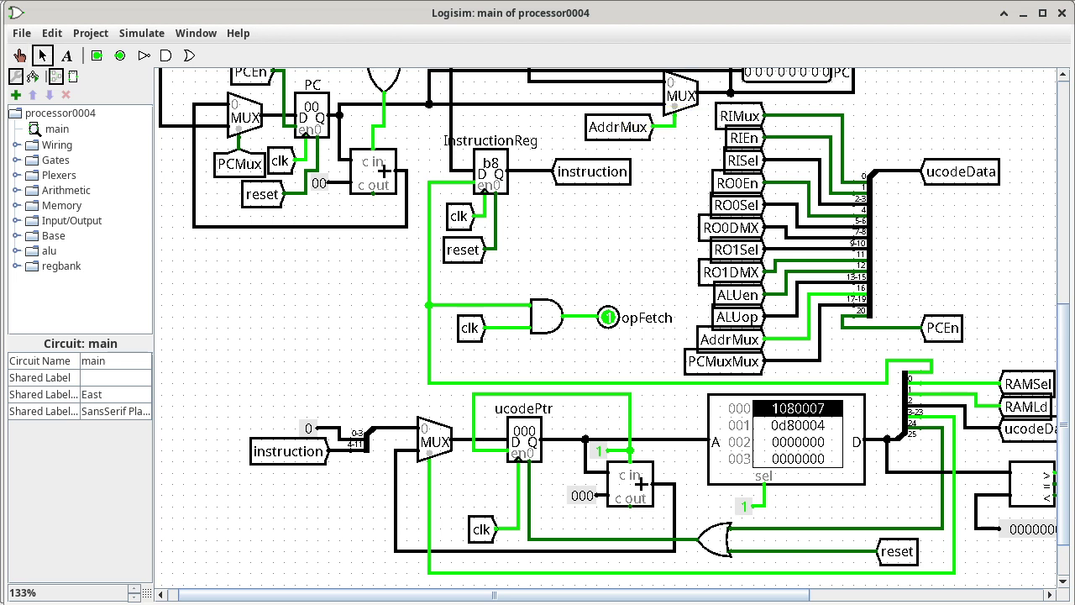
{"action": "left_click", "coordinate": [524, 441]}
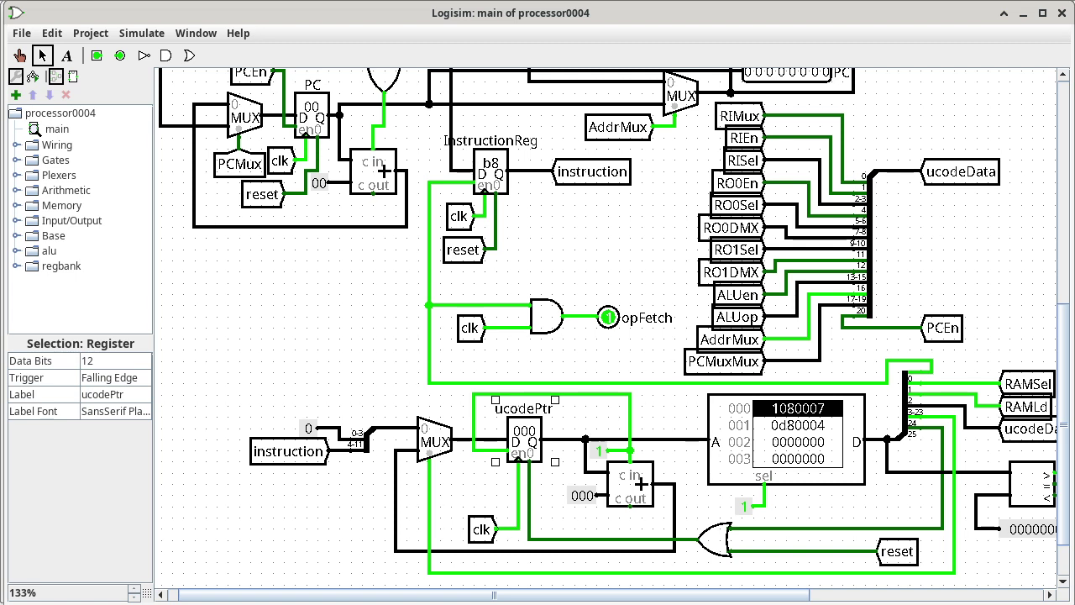
{"action": "key", "text": "ctrl+1"}
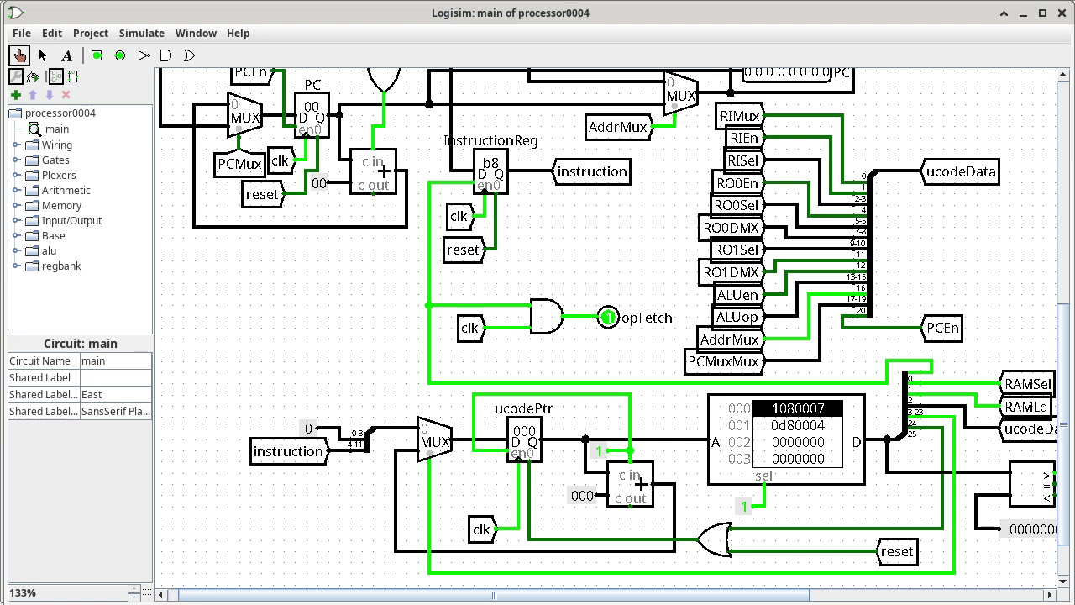
{"action": "left_click", "coordinate": [463, 440]}
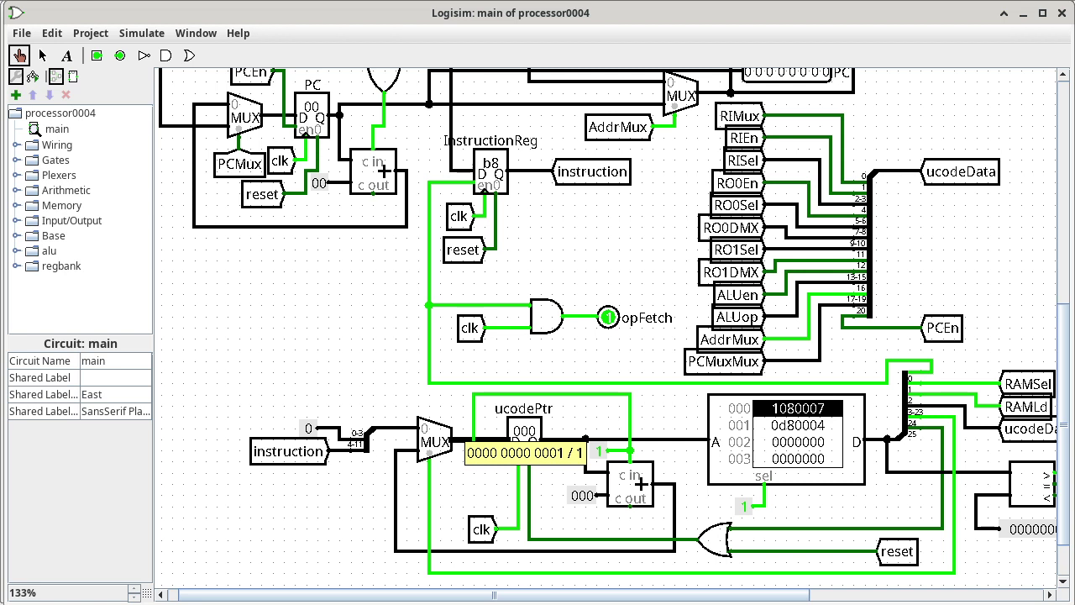
{"action": "left_click", "coordinate": [397, 483]}
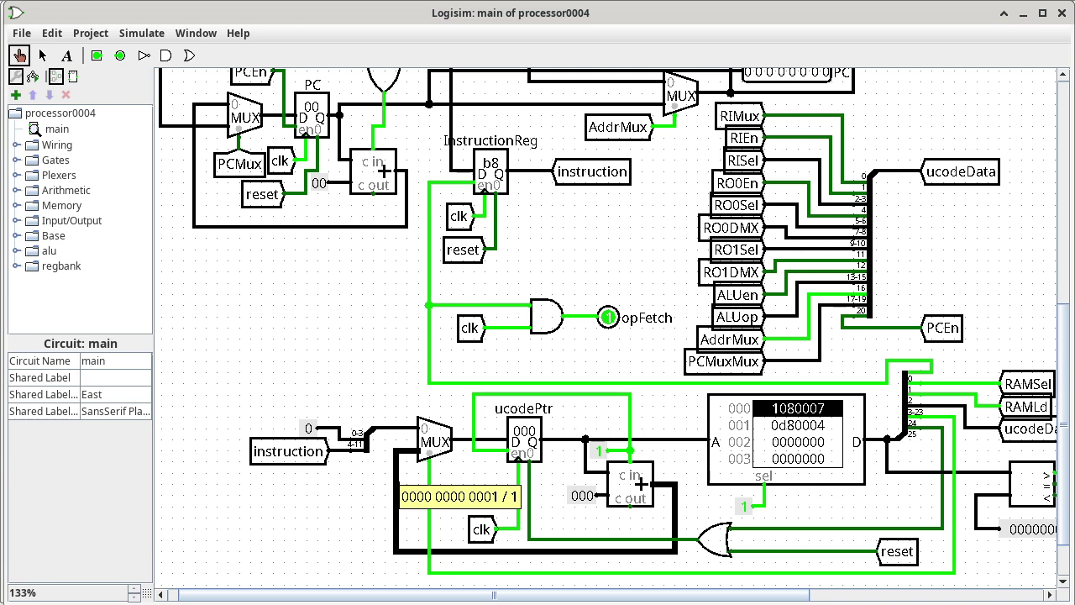
Advance the simulation clock by one tick and probe the PC register's data input wire and the output wire of its increment adder.
{"action": "key", "text": "ctrl+t"}
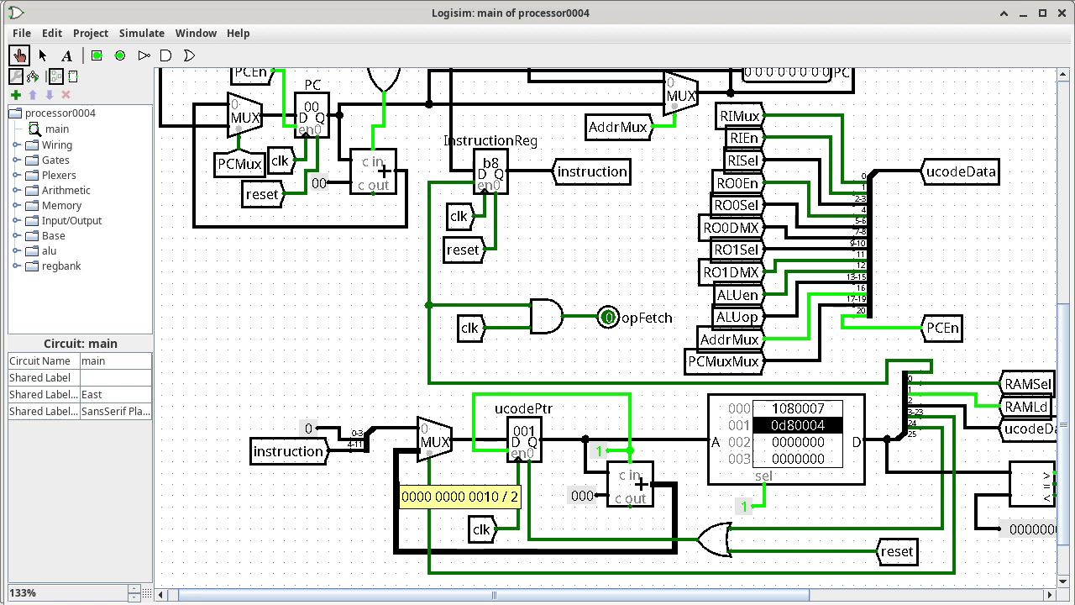
{"action": "scroll", "coordinate": [614, 327], "scroll_direction": "up", "scroll_amount": 2}
{"action": "scroll", "coordinate": [613, 328], "scroll_direction": "up", "scroll_amount": 10}
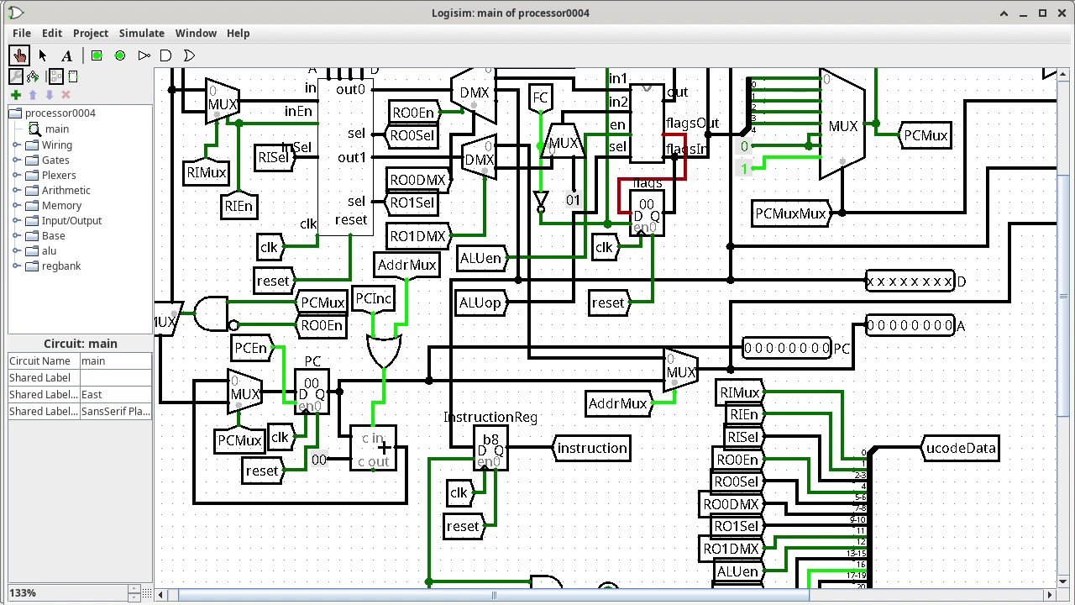
{"action": "left_click", "coordinate": [271, 393]}
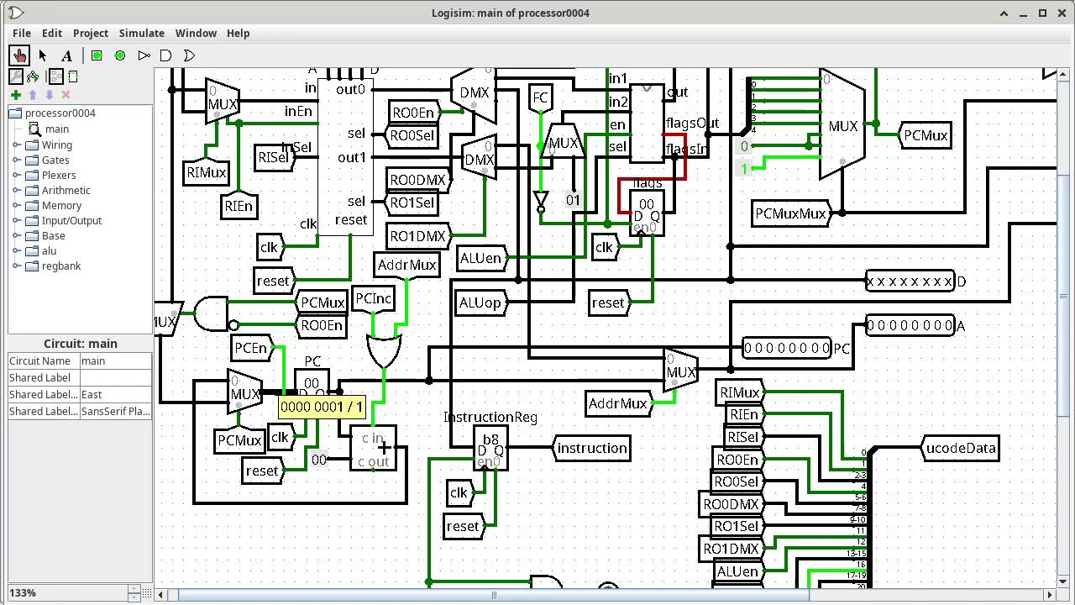
{"action": "left_click", "coordinate": [214, 381]}
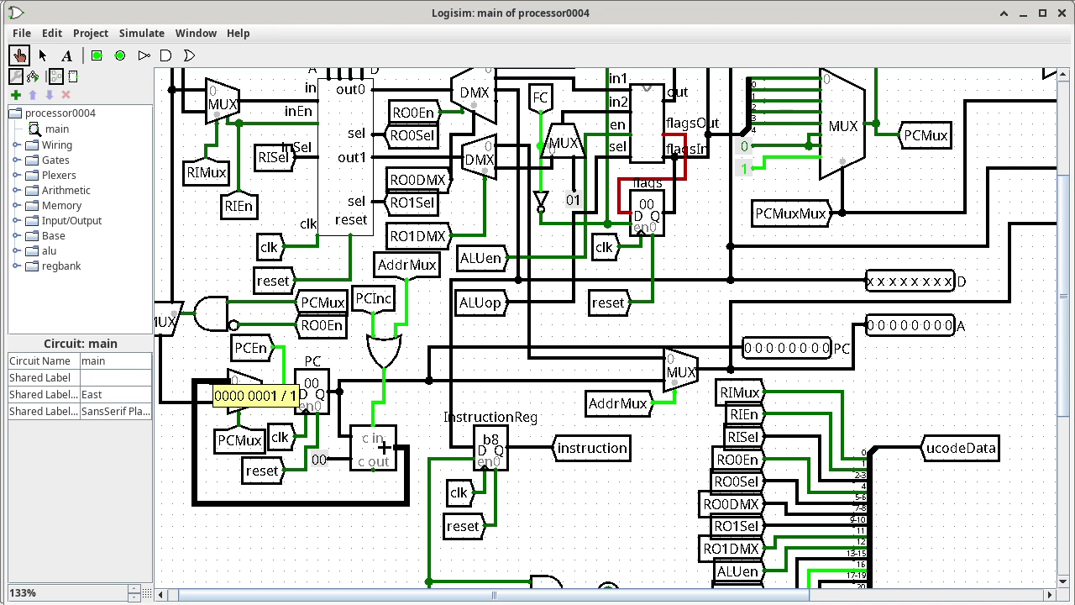
{"action": "left_click", "coordinate": [340, 412]}
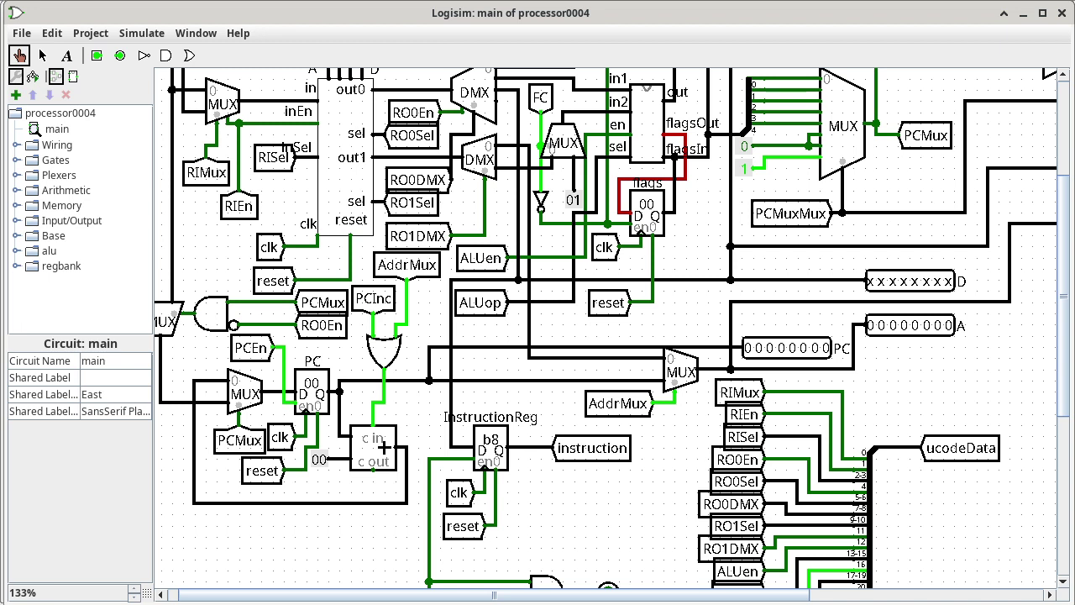
{"action": "left_click", "coordinate": [408, 502]}
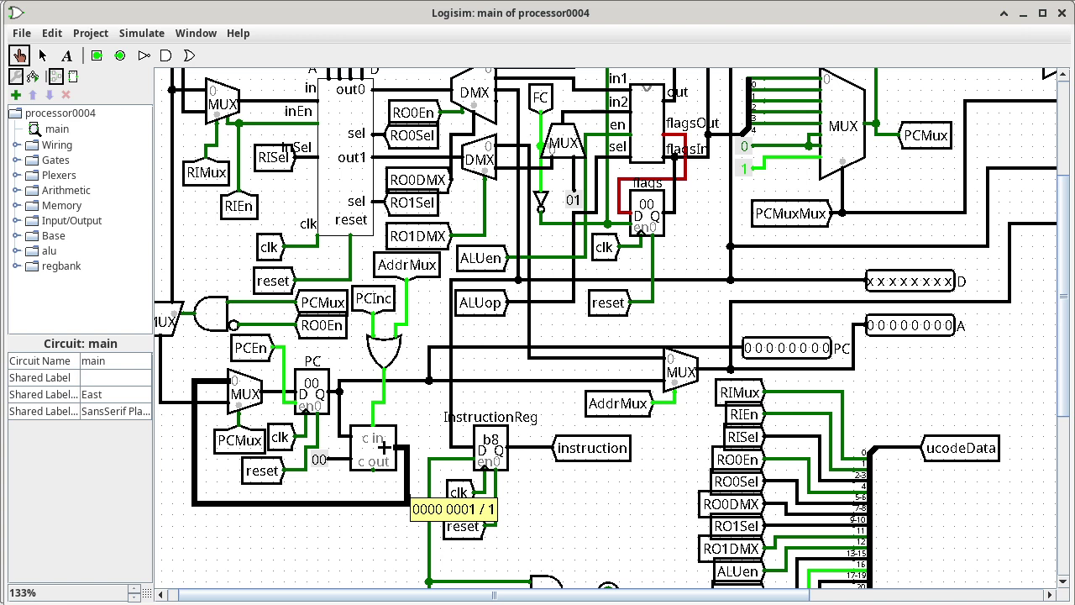
Switch to Mousepad and change the fetch cycle comment's expression to "IR=*(PC++);".
{"action": "key", "text": "alt+Tab"}
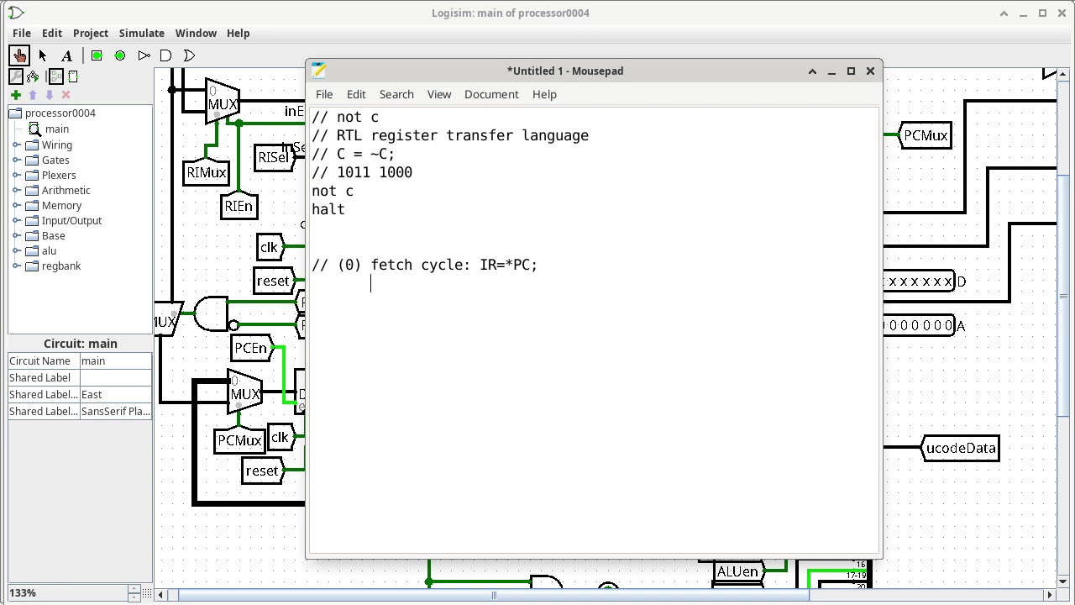
{"action": "type", "text": "PC++;"}
{"action": "key", "text": "BackSpace"}
{"action": "key", "text": "BackSpace"}
{"action": "key", "text": "BackSpace"}
{"action": "key", "text": "BackSpace"}
{"action": "key", "text": "BackSpace"}
{"action": "key", "text": "Up"}
{"action": "type", "text": "++()"}
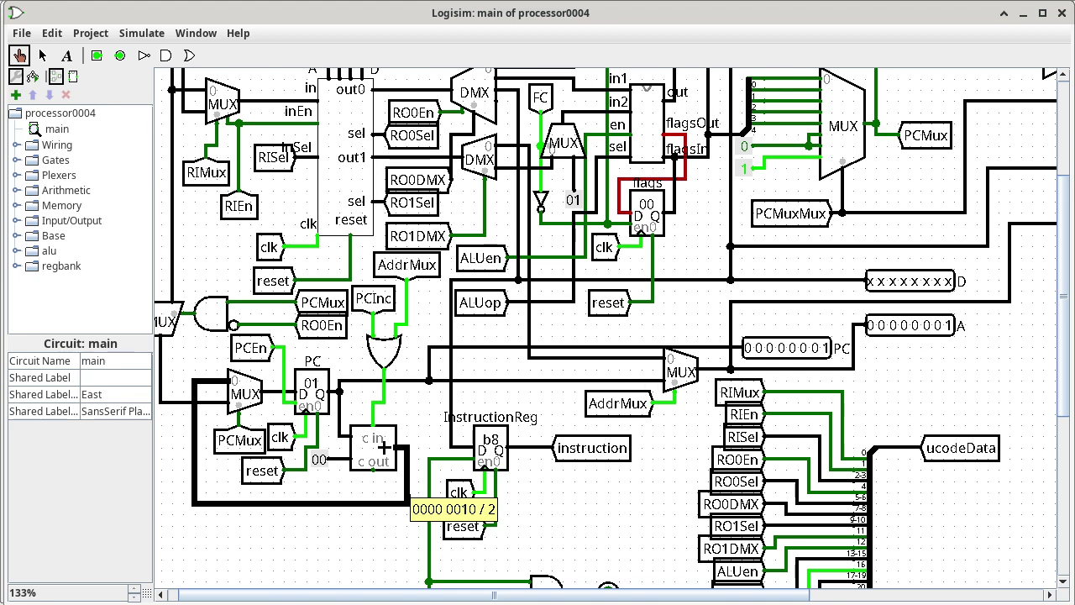
Return to Logisim and probe the select, instruction input and output wires of the multiplexer feeding ucodePtr.
{"action": "scroll", "coordinate": [605, 328], "scroll_direction": "down", "scroll_amount": 10}
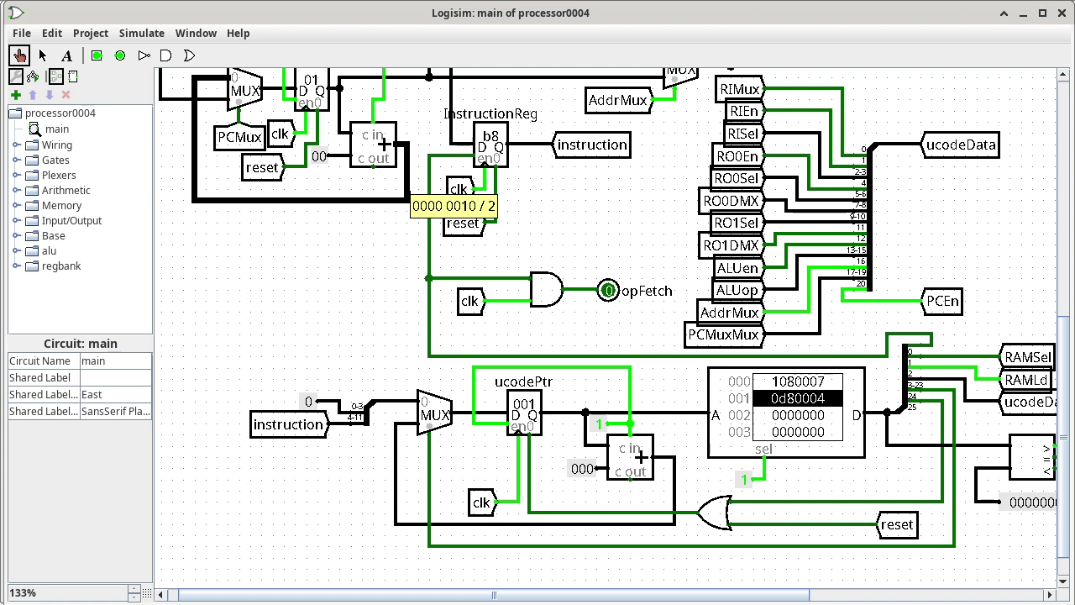
{"action": "left_click", "coordinate": [134, 588]}
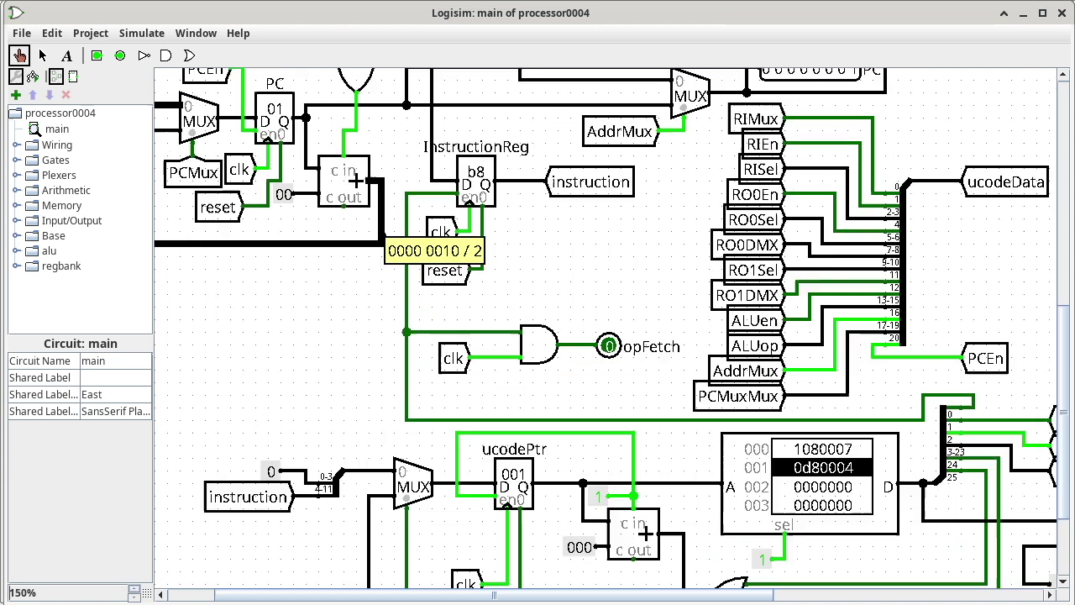
{"action": "left_click", "coordinate": [133, 588]}
{"action": "scroll", "coordinate": [605, 328], "scroll_direction": "down", "scroll_amount": 7}
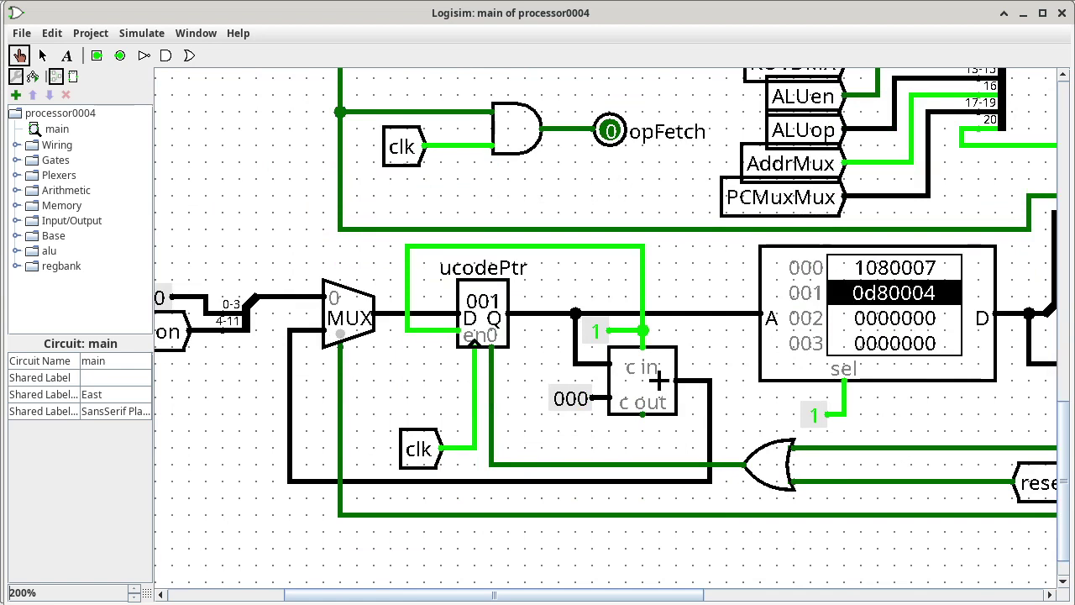
{"action": "scroll", "coordinate": [605, 334], "scroll_direction": "left", "scroll_amount": 3}
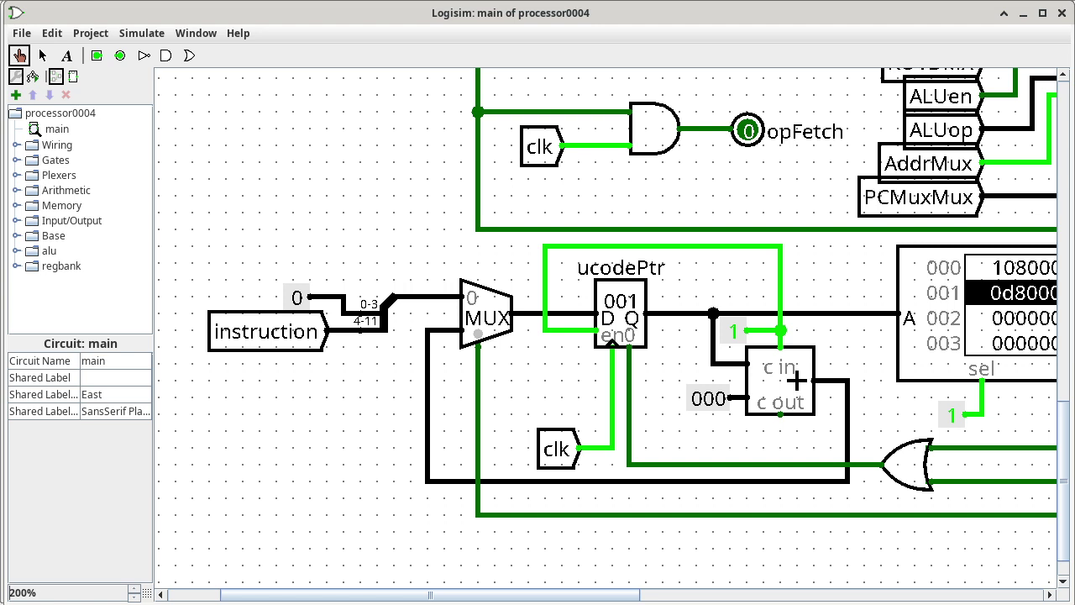
{"action": "scroll", "coordinate": [445, 282], "scroll_direction": "up", "scroll_amount": 8}
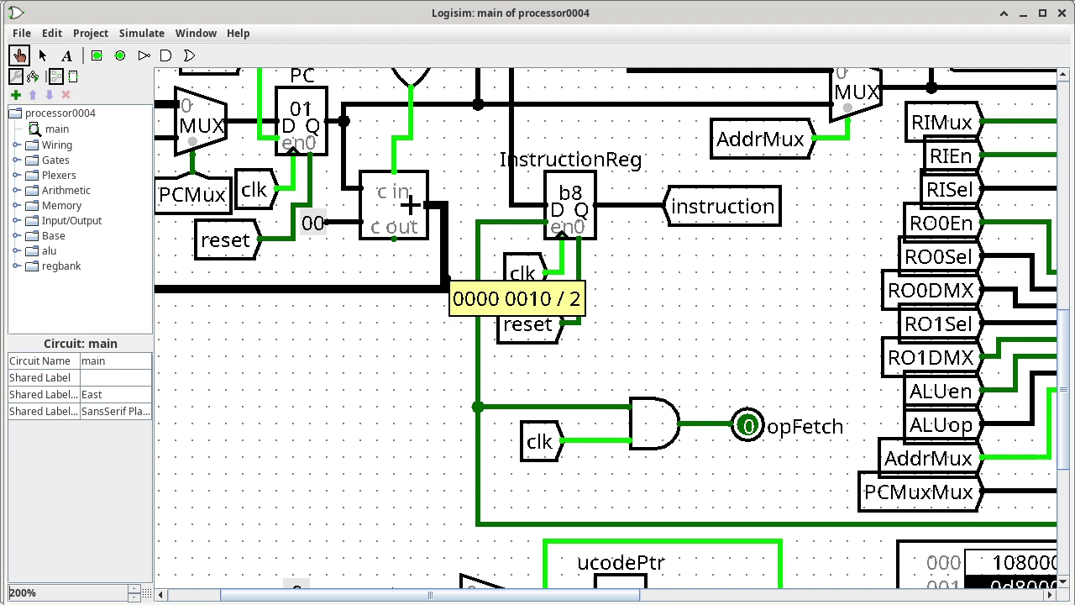
{"action": "scroll", "coordinate": [604, 328], "scroll_direction": "down", "scroll_amount": 5}
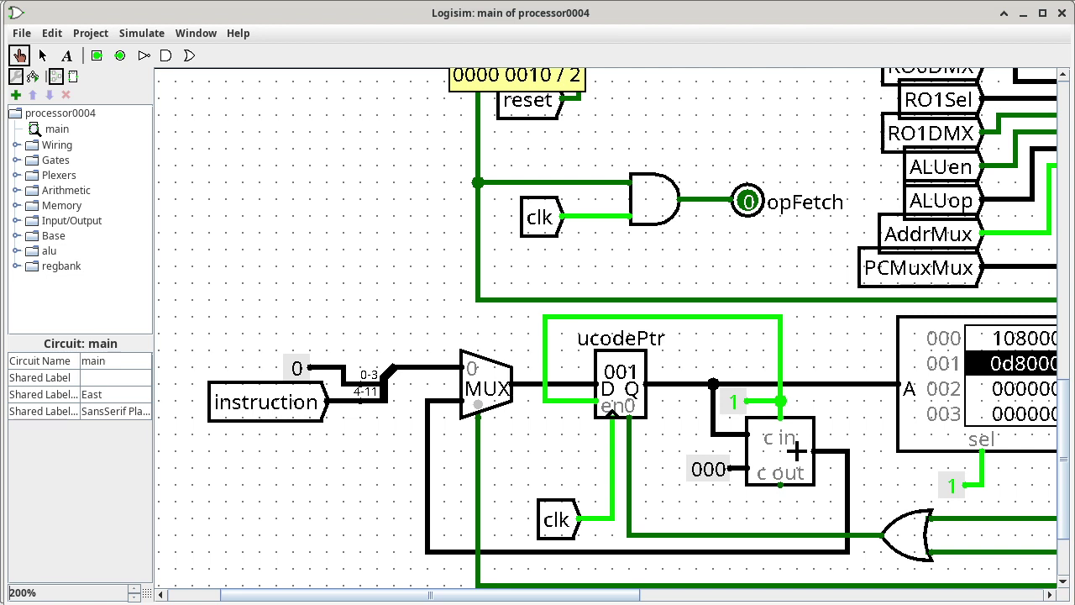
{"action": "mouse_move", "coordinate": [338, 402]}
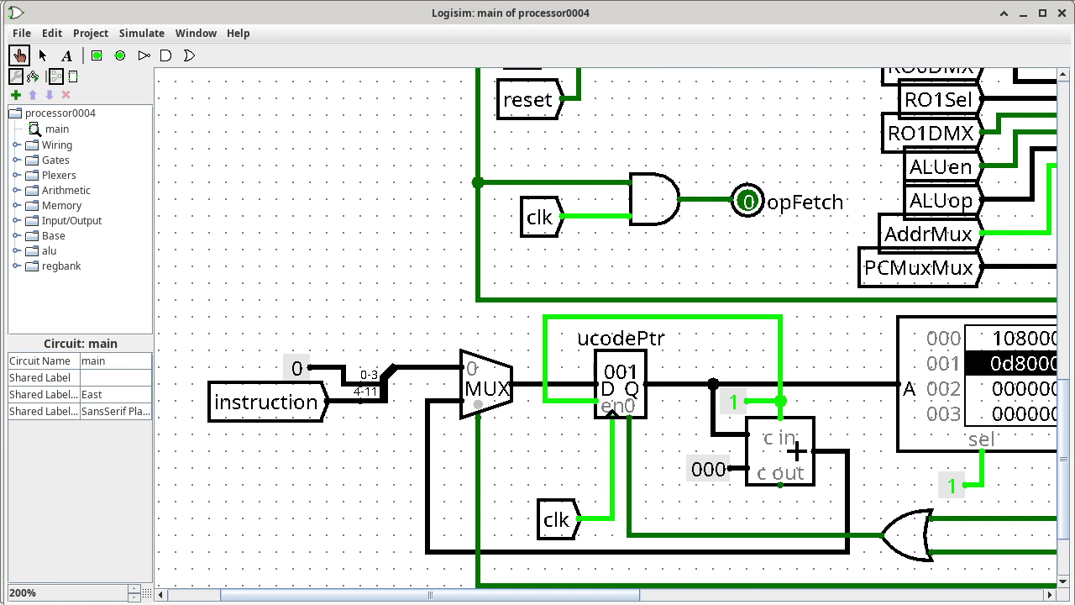
{"action": "left_click", "coordinate": [477, 435]}
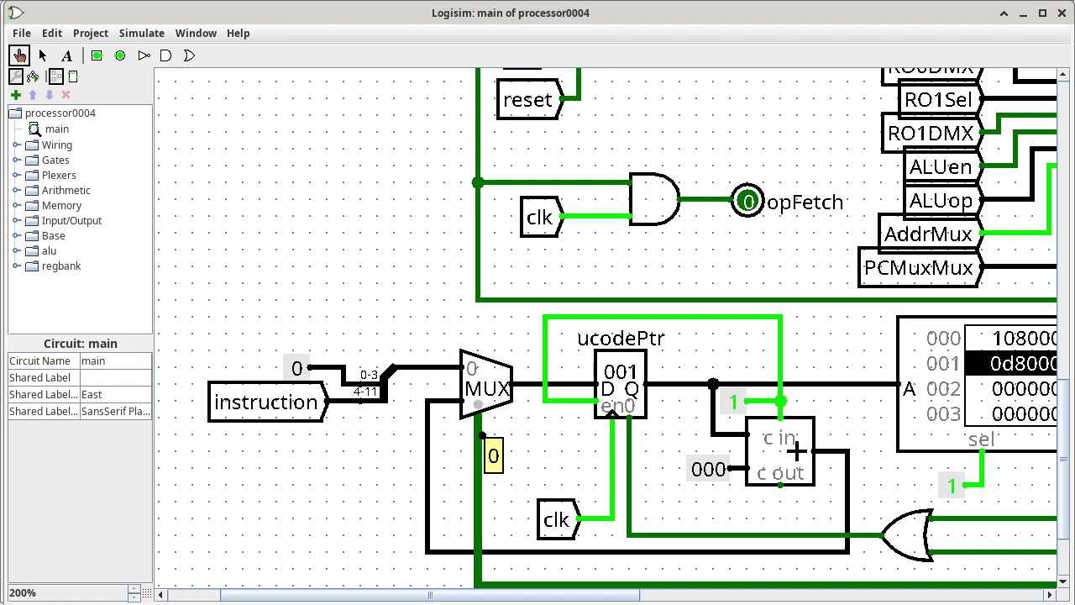
{"action": "left_click", "coordinate": [421, 367]}
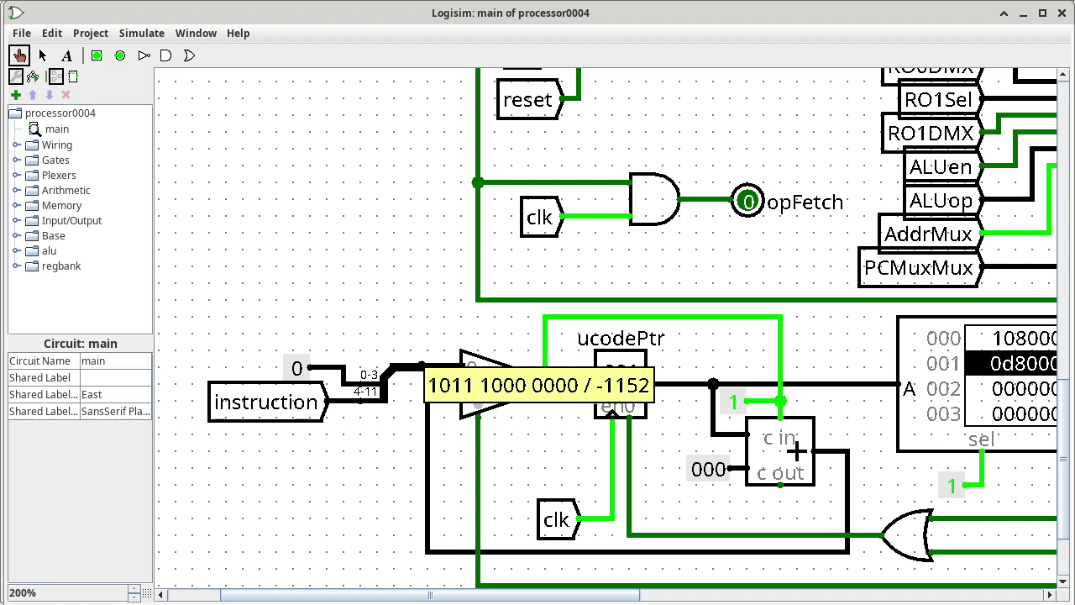
{"action": "left_click", "coordinate": [526, 382]}
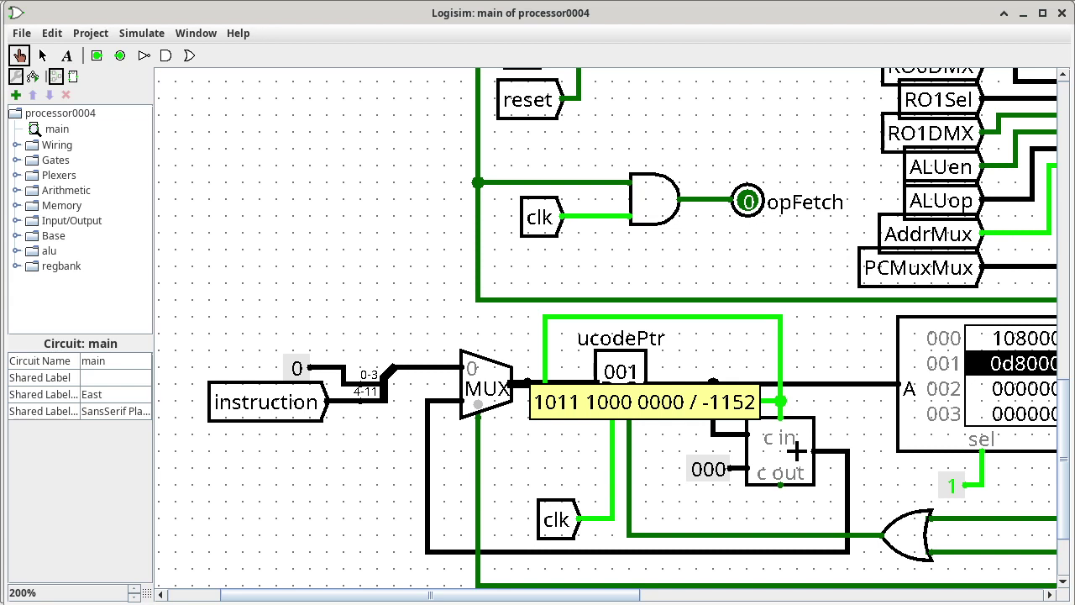
Switch to Mousepad and add the comment "// (1) decode cycle: ucodePtr=IR << 4;" below the fetch cycle line.
{"action": "key", "text": "alt+Tab"}
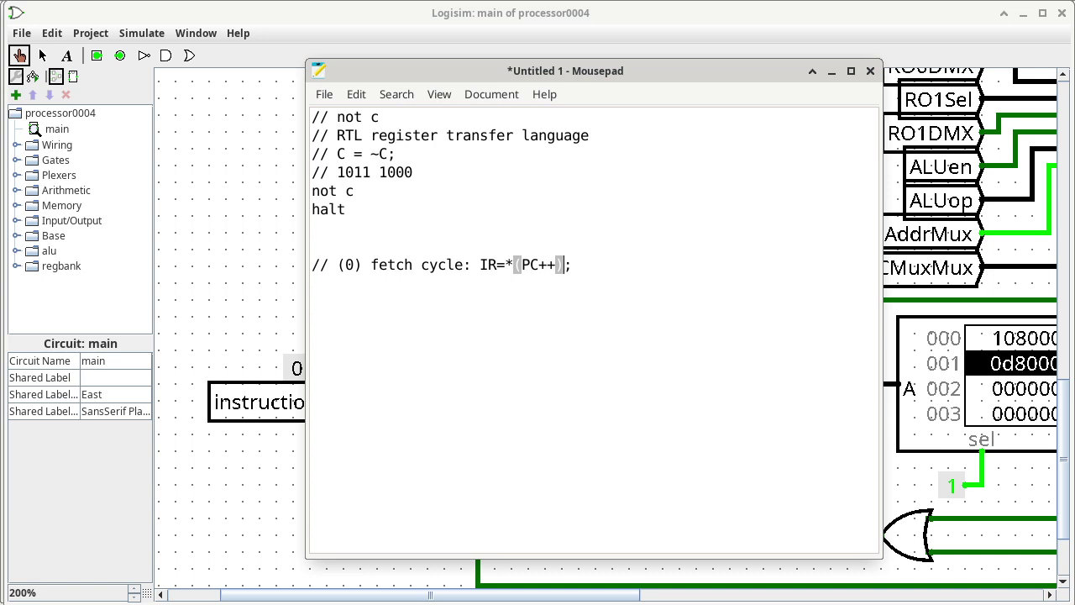
{"action": "key", "text": "End"}
{"action": "type", "text": "// (1) decode c"}
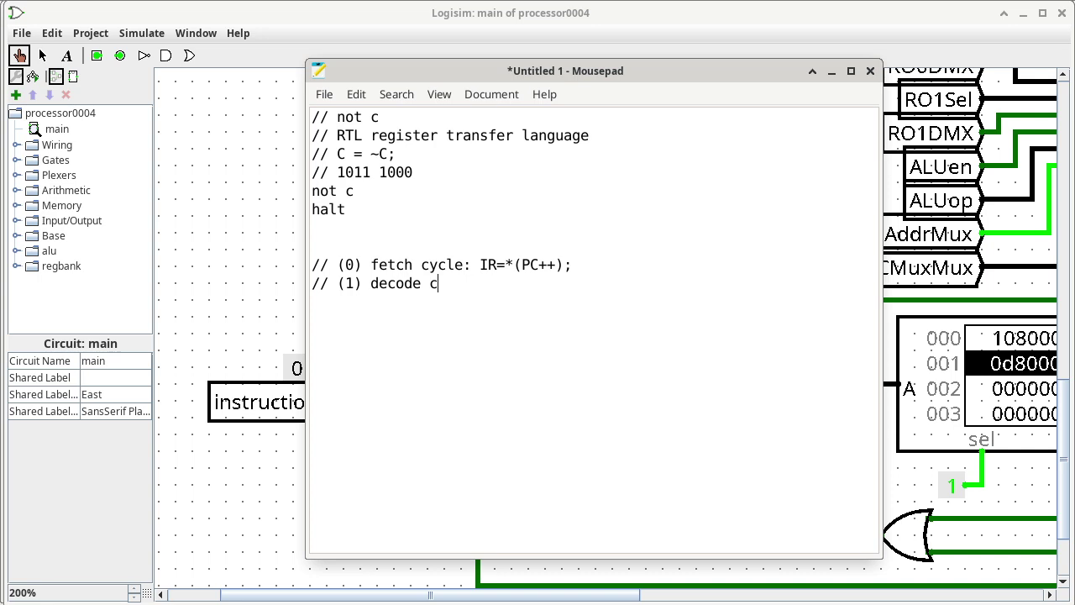
{"action": "type", "text": "ycle: ucodePtr"}
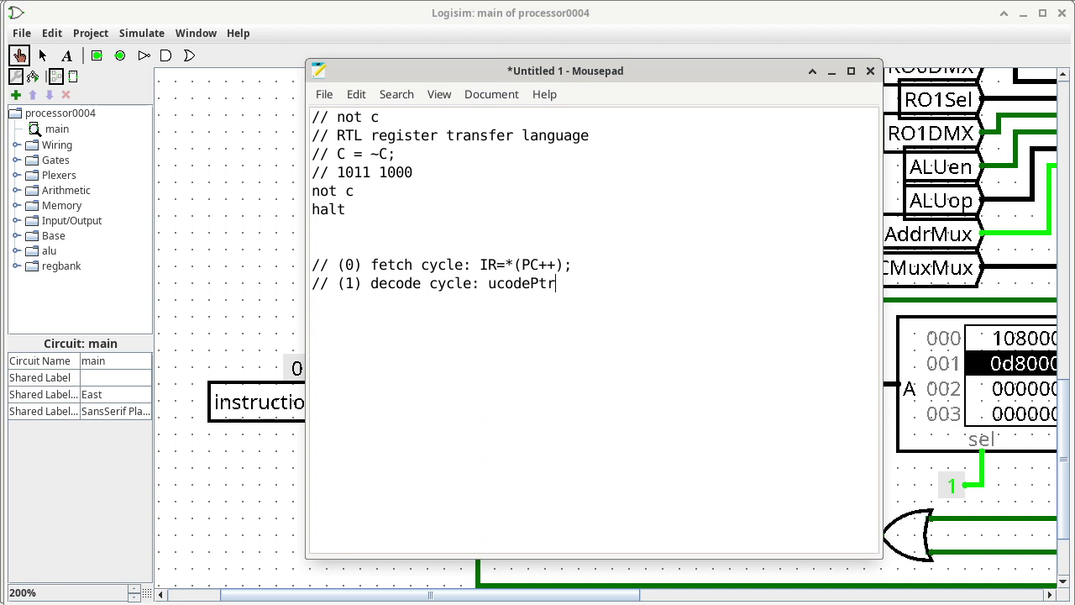
{"action": "type", "text": "="}
{"action": "type", "text": "I"}
{"action": "type", "text": "R <<"}
{"action": "type", "text": " 4;"}
Add a commented continuation line "=IR * 16;" below the decode comment, keeping its equals sign aligned with the one above.
{"action": "type", "text": "="}
{"action": "type", "text": "IR * 16"}
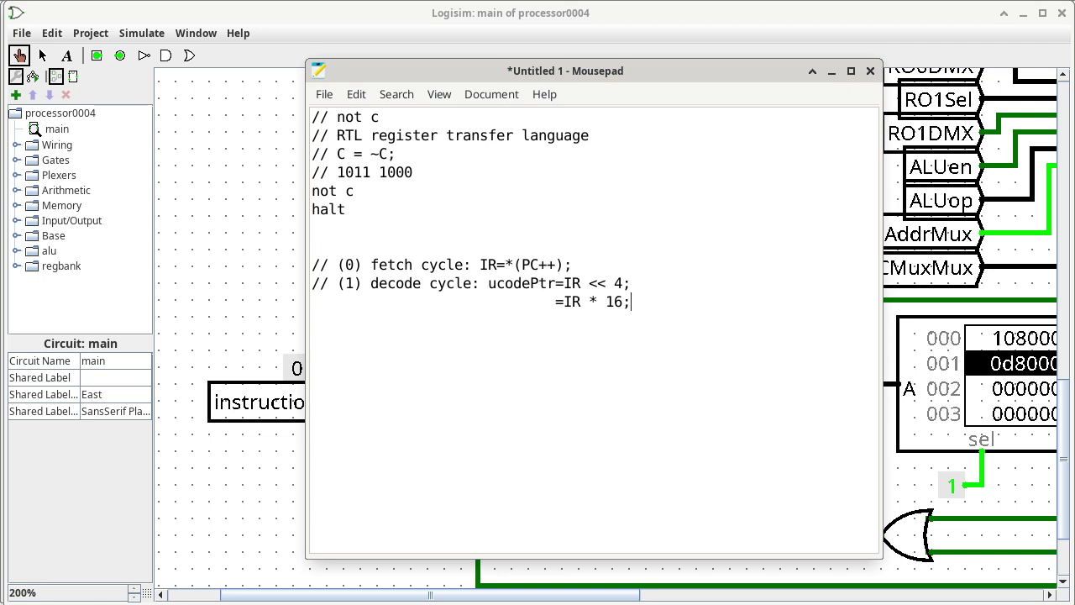
{"action": "type", "text": "//"}
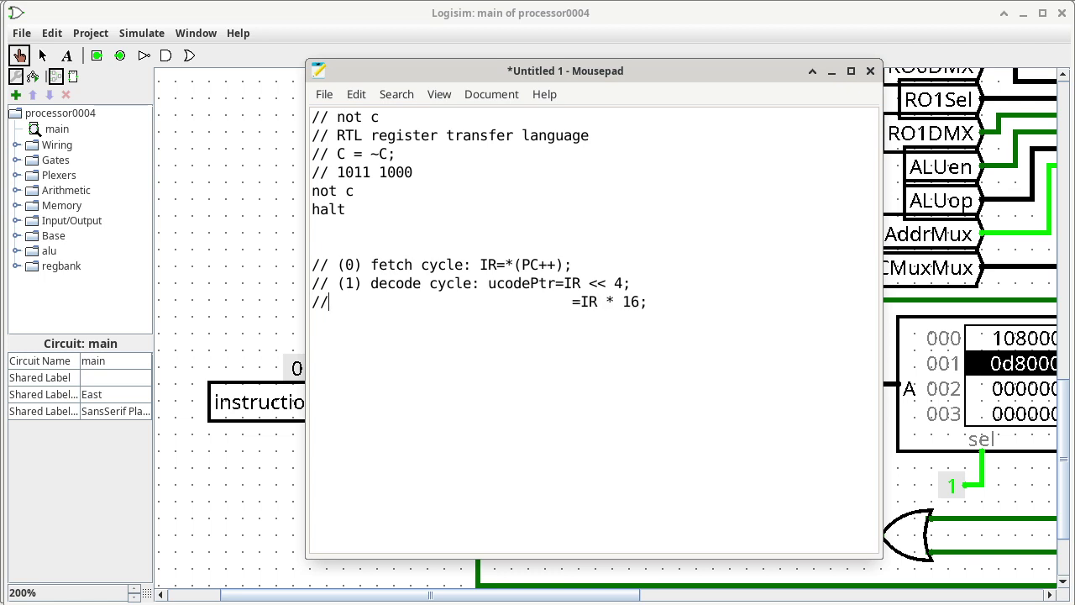
{"action": "key", "text": "Delete"}
{"action": "key", "text": "Delete"}
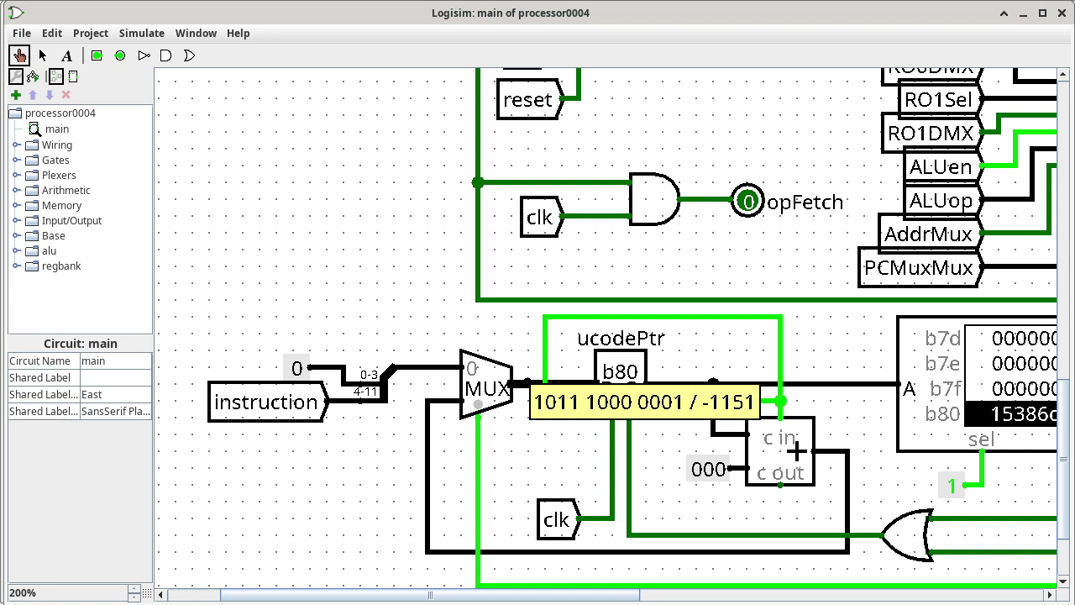
Return to Logisim and probe the ALU output wire entering the register bank's input multiplexer and that multiplexer's output wire.
{"action": "scroll", "coordinate": [604, 336], "scroll_direction": "right", "scroll_amount": 5}
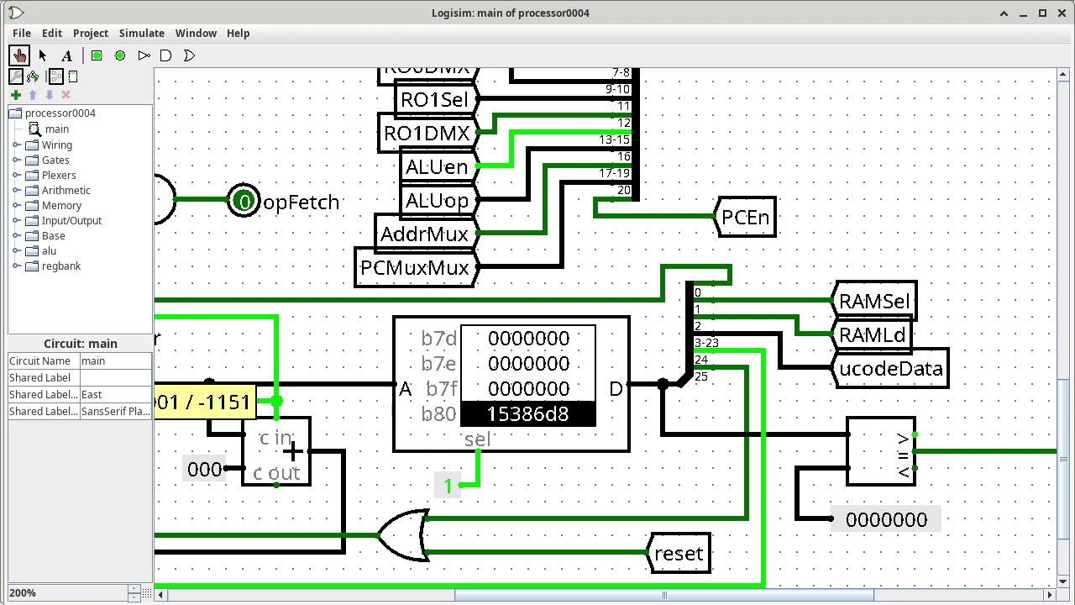
{"action": "scroll", "coordinate": [605, 328], "scroll_direction": "up", "scroll_amount": 10}
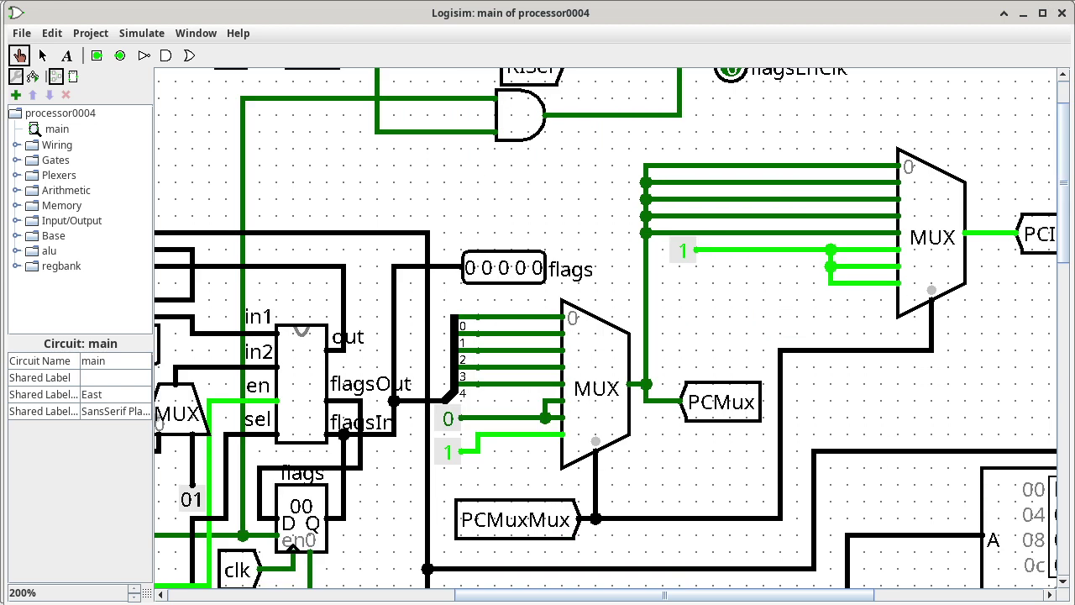
{"action": "scroll", "coordinate": [604, 336], "scroll_direction": "left", "scroll_amount": 15}
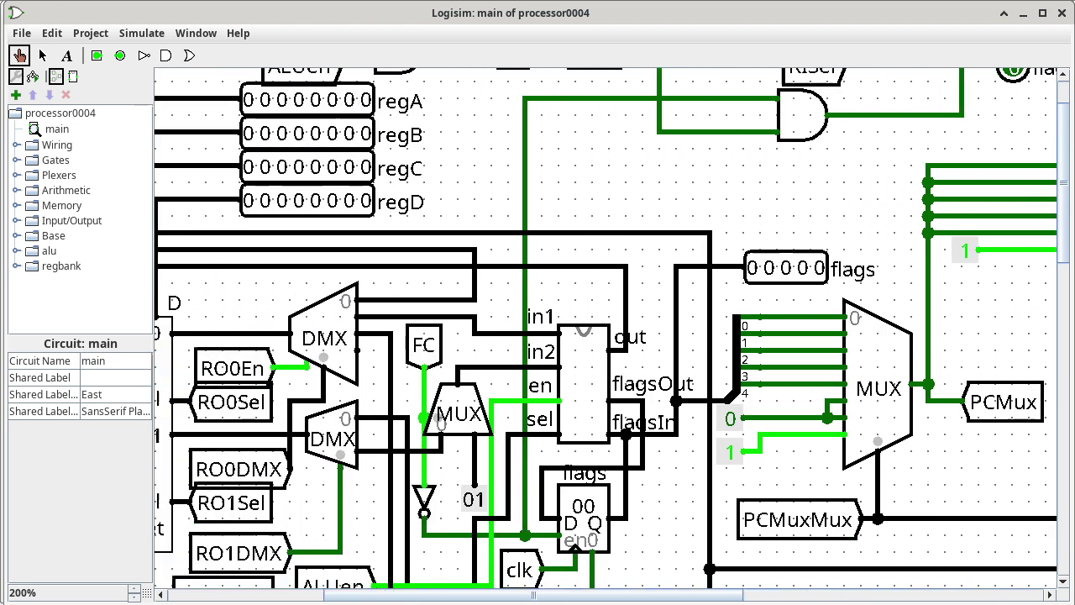
{"action": "scroll", "coordinate": [605, 336], "scroll_direction": "left", "scroll_amount": 1}
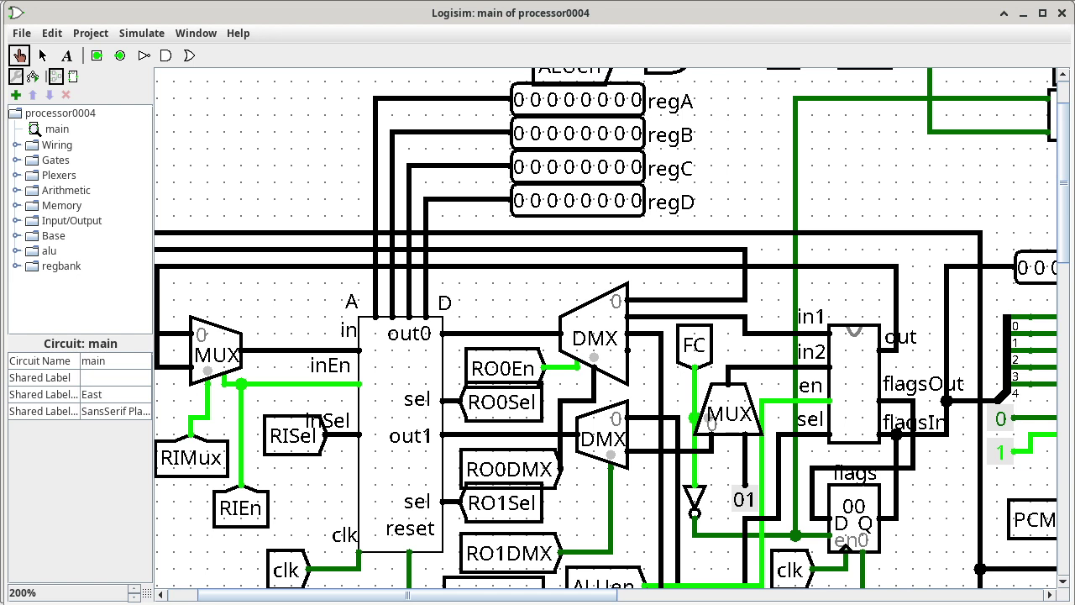
{"action": "left_click", "coordinate": [180, 366]}
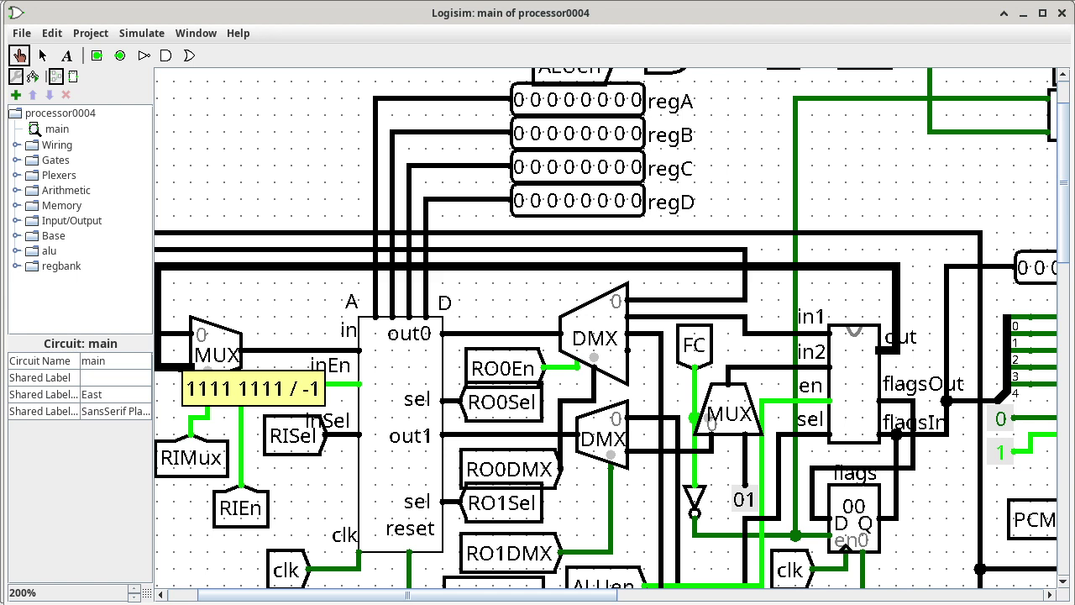
{"action": "left_click", "coordinate": [256, 348]}
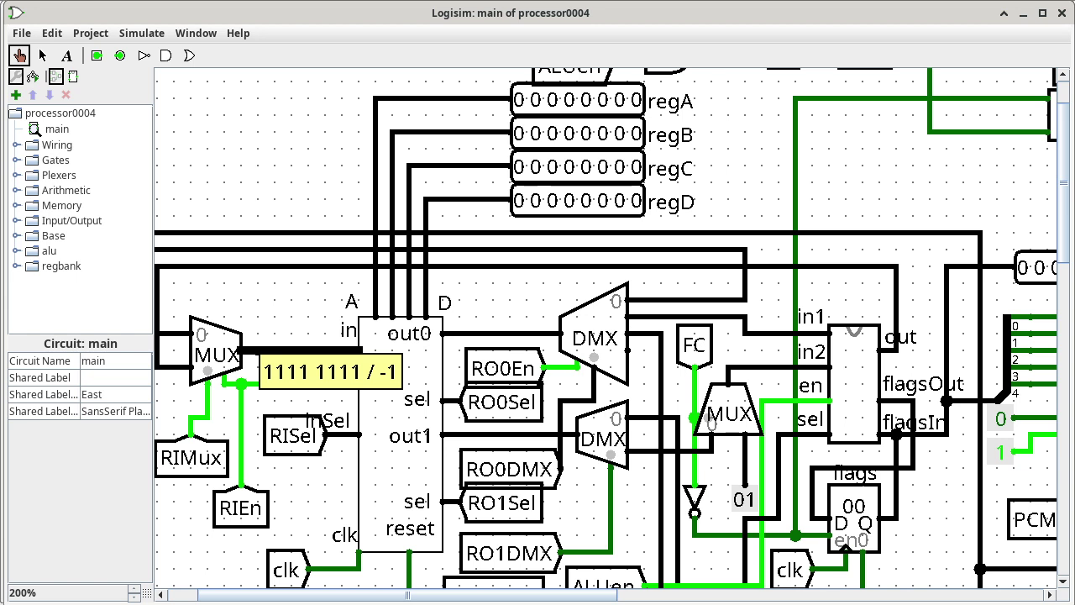
Probe the ALU output wire at the register bank's input multiplexer, and open the ALU subcircuit to inspect its inputs and OpSel.
{"action": "left_click", "coordinate": [177, 368]}
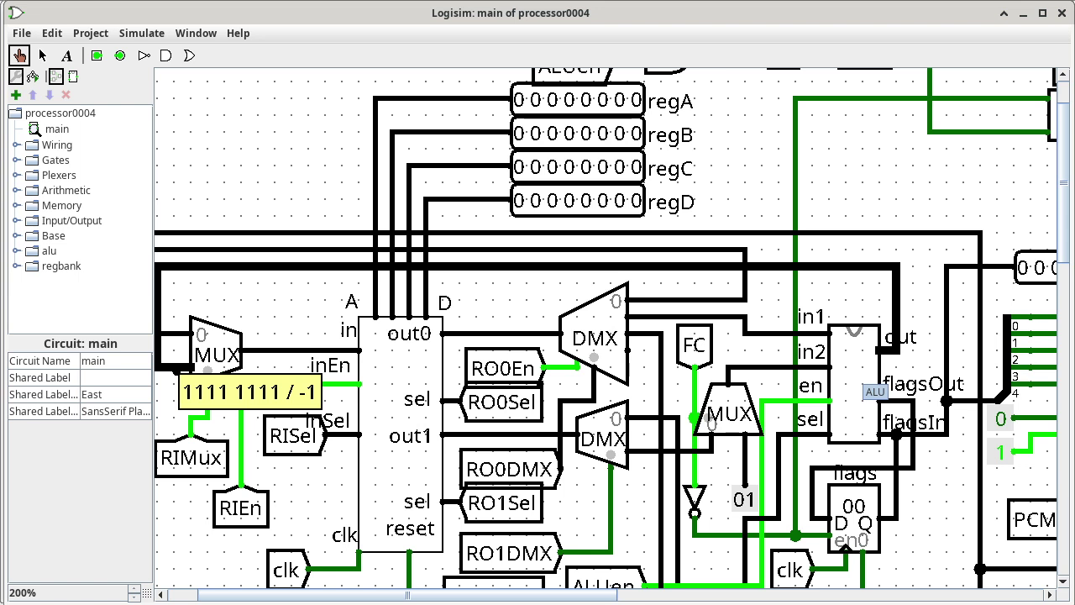
{"action": "right_click", "coordinate": [855, 374]}
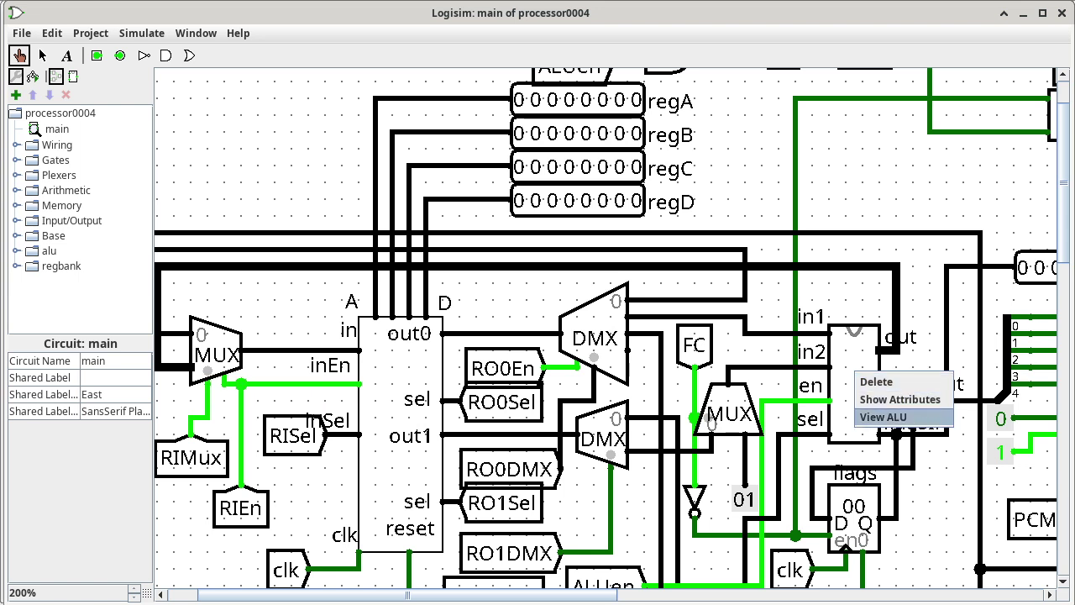
{"action": "left_click", "coordinate": [883, 417]}
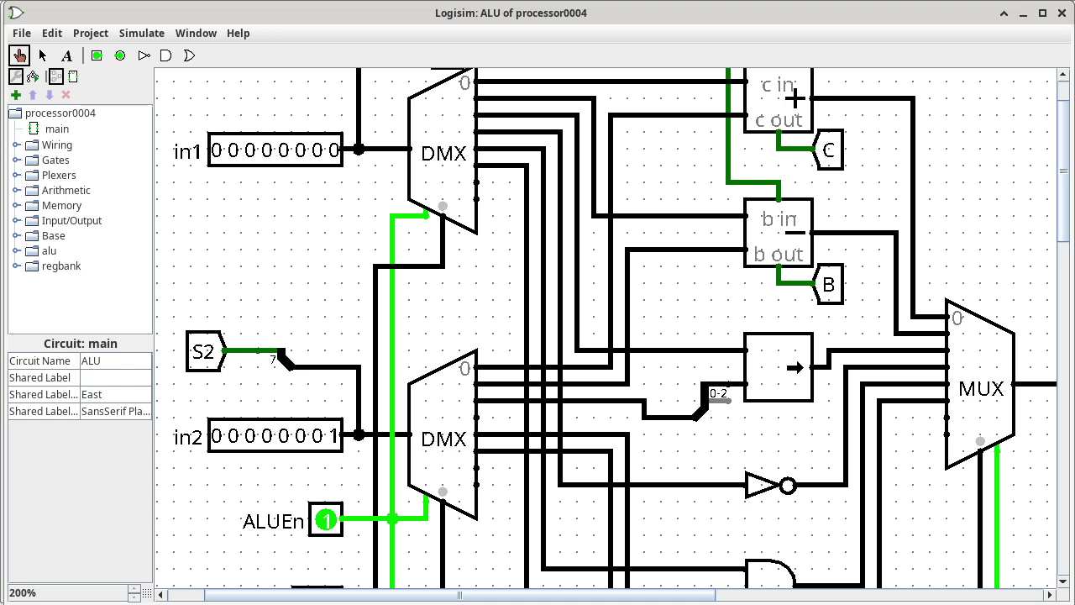
{"action": "scroll", "coordinate": [604, 328], "scroll_direction": "up", "scroll_amount": 2}
{"action": "scroll", "coordinate": [605, 327], "scroll_direction": "down", "scroll_amount": 8}
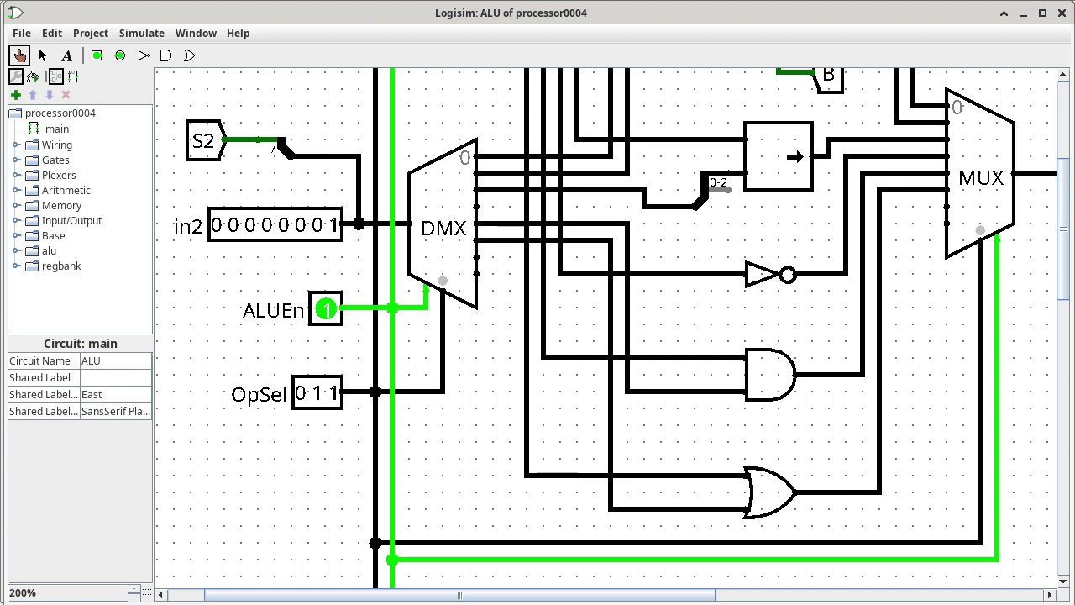
{"action": "scroll", "coordinate": [604, 327], "scroll_direction": "up", "scroll_amount": 10}
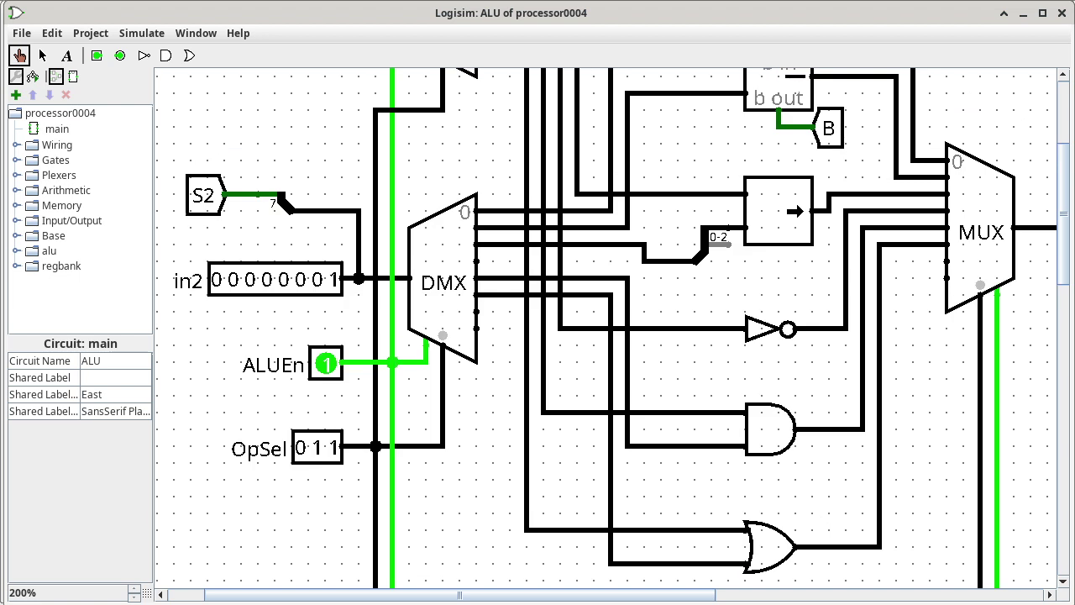
{"action": "scroll", "coordinate": [613, 328], "scroll_direction": "up", "scroll_amount": 1}
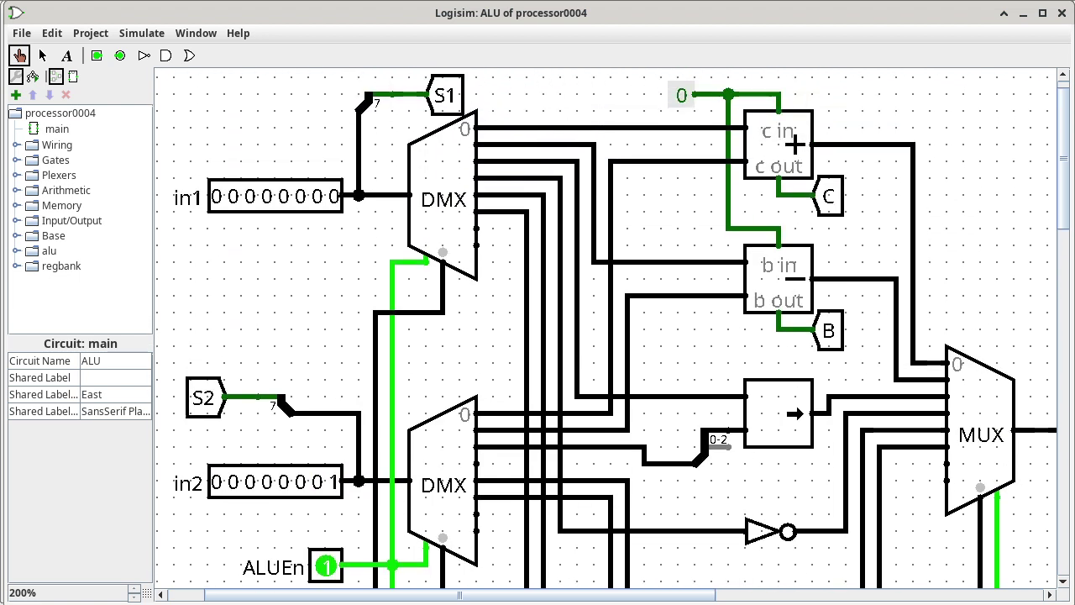
Probe the first four output wires of the demultiplexer fed by in1, ending with the one leading to the NOT gate.
{"action": "left_click", "coordinate": [488, 124]}
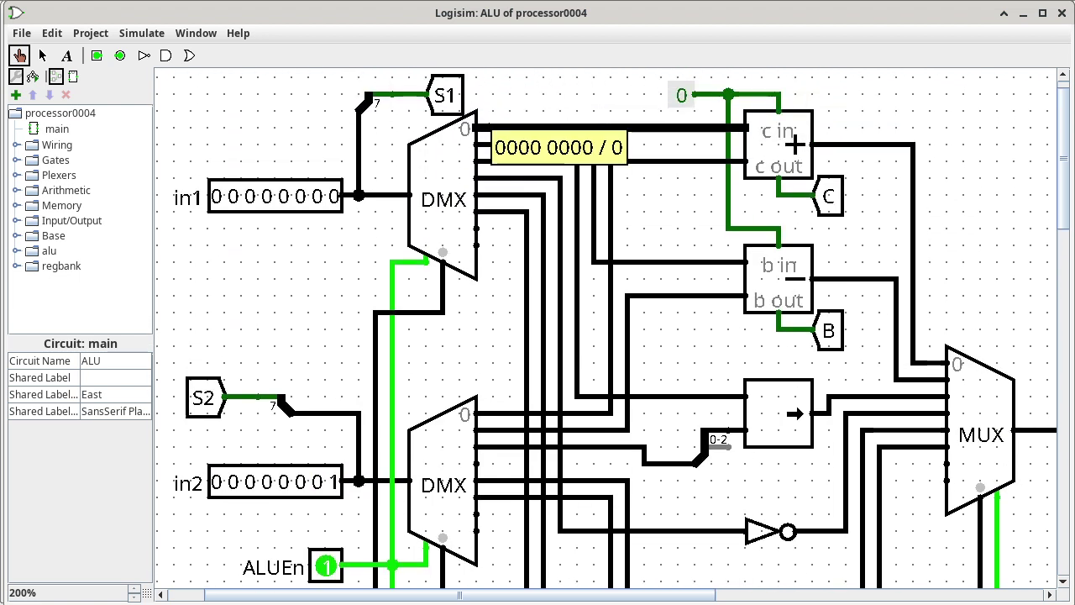
{"action": "left_click", "coordinate": [484, 150]}
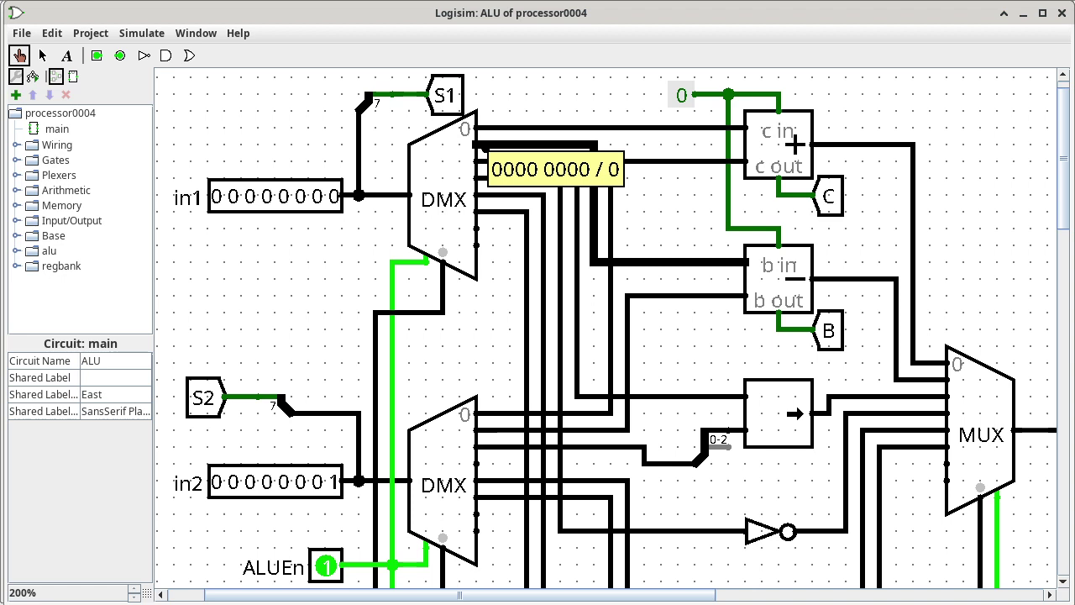
{"action": "left_click", "coordinate": [484, 162]}
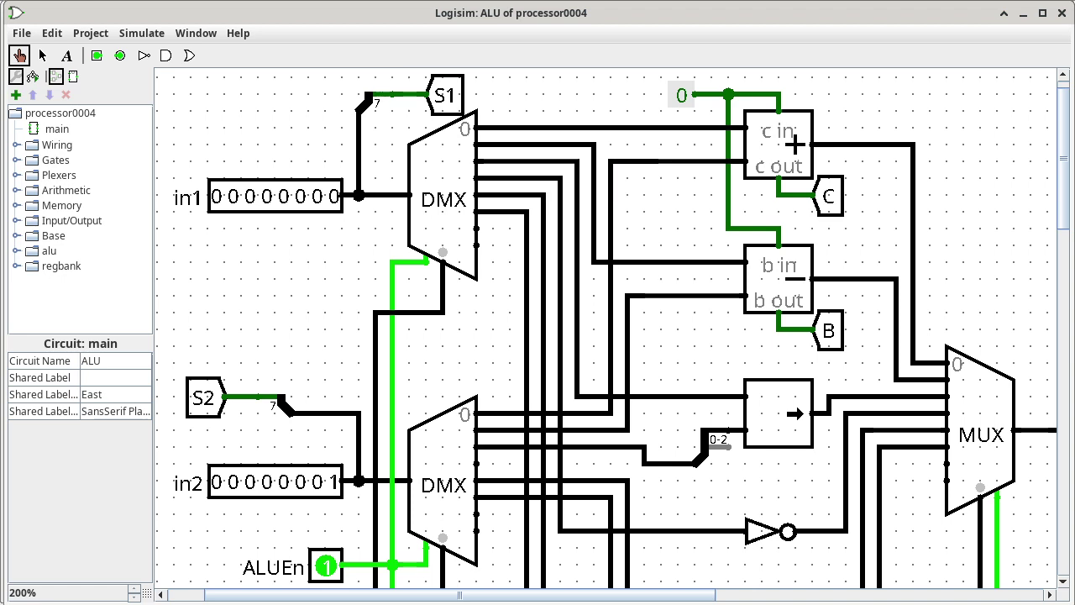
{"action": "left_click", "coordinate": [546, 179]}
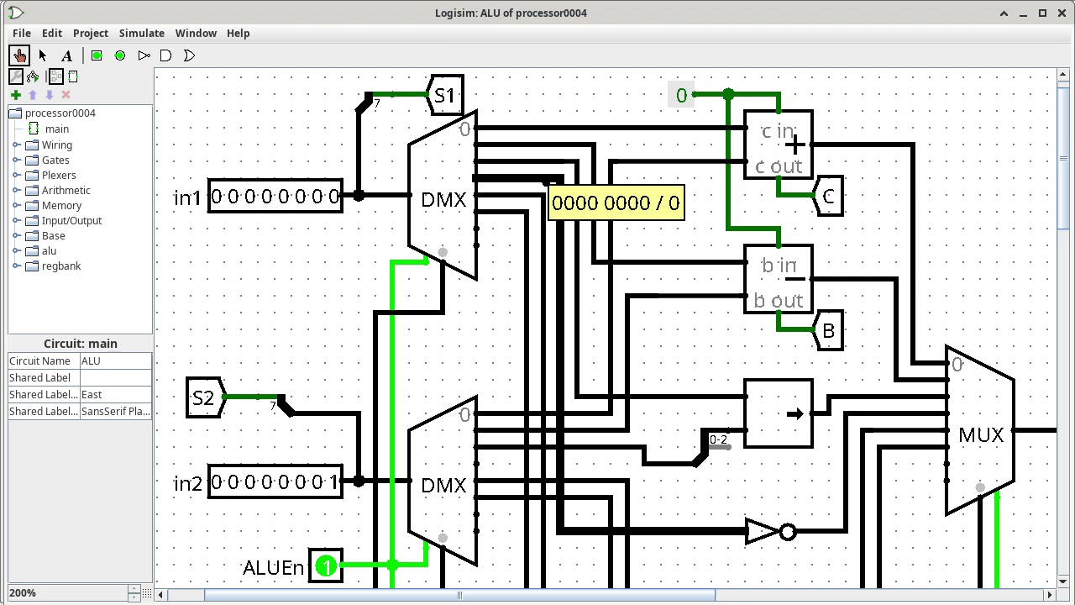
Probe the NOT gate's output wire and the output wire of the ALU's result multiplexer.
{"action": "left_click", "coordinate": [814, 531]}
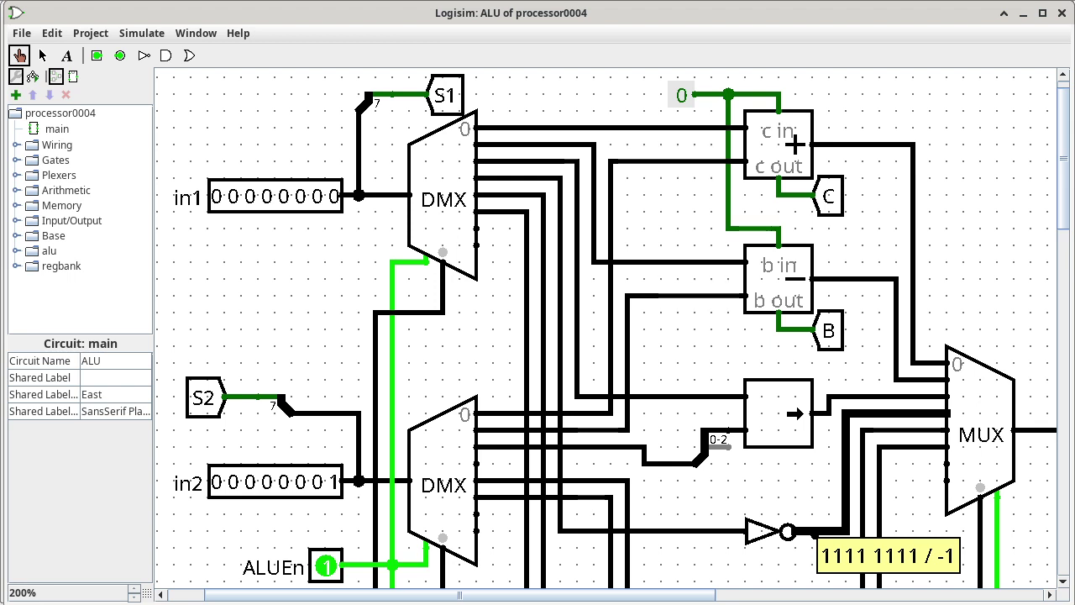
{"action": "scroll", "coordinate": [605, 327], "scroll_direction": "down", "scroll_amount": 5}
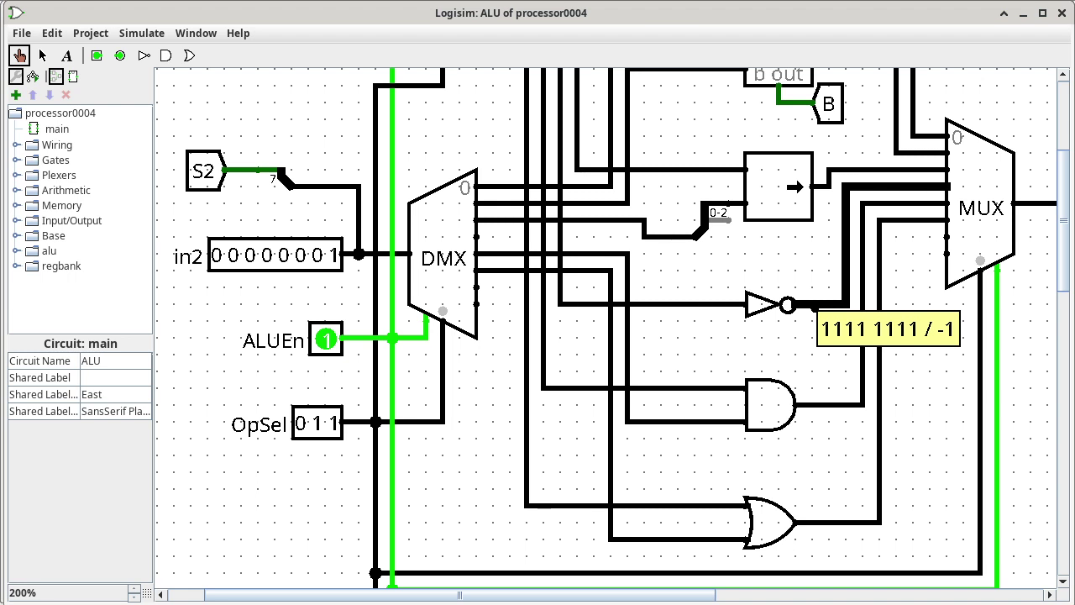
{"action": "left_click", "coordinate": [1033, 204]}
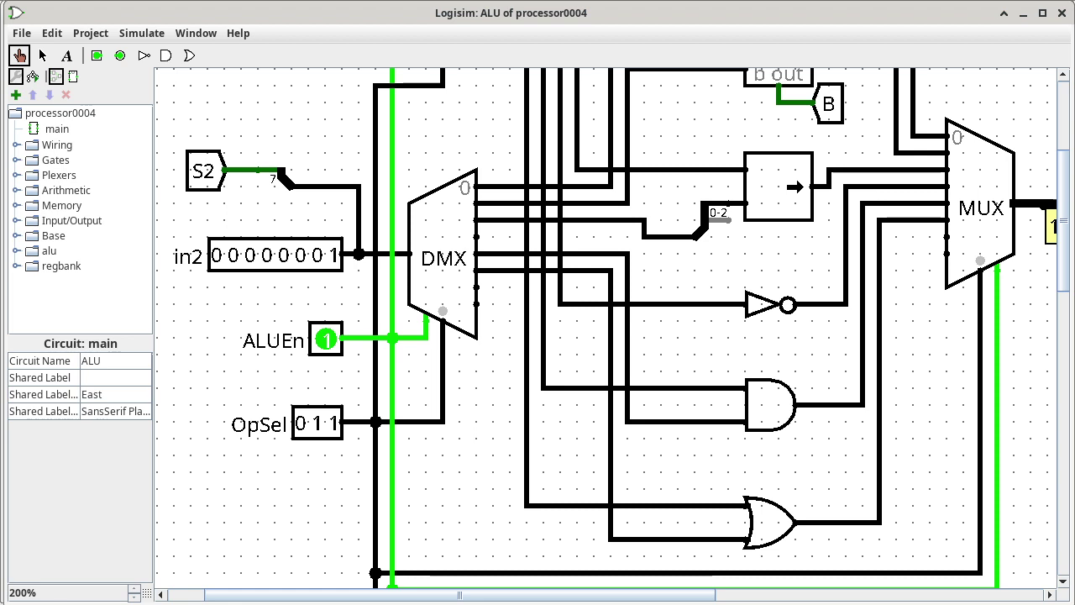
{"action": "scroll", "coordinate": [605, 336], "scroll_direction": "right", "scroll_amount": 10}
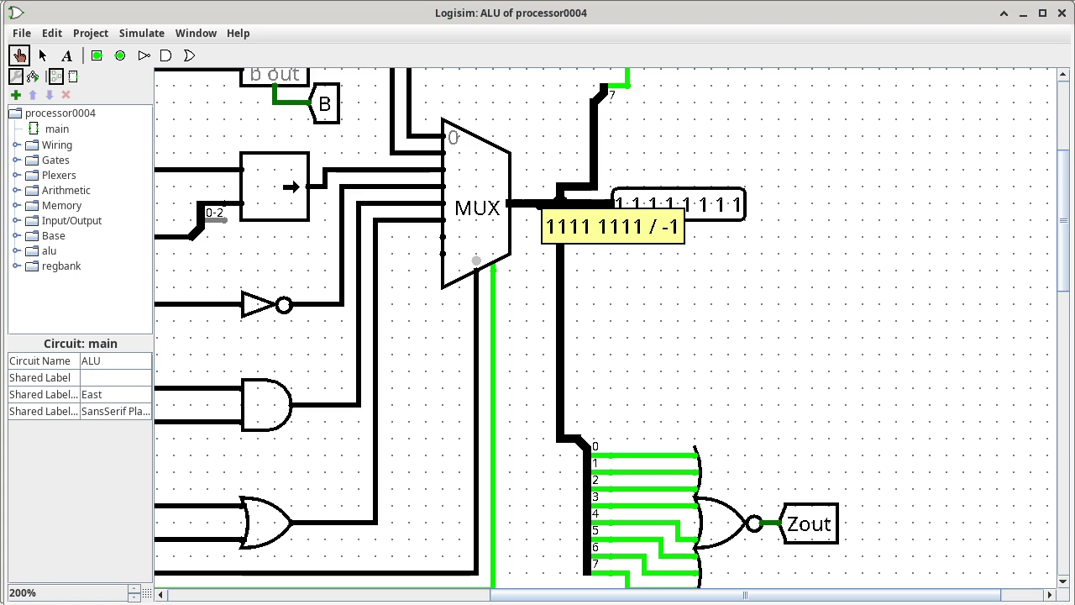
Return to the main circuit and probe the ALU's in1 wire, the RO0DMX select wire and the register bank's out0 wire.
{"action": "double_click", "coordinate": [57, 129]}
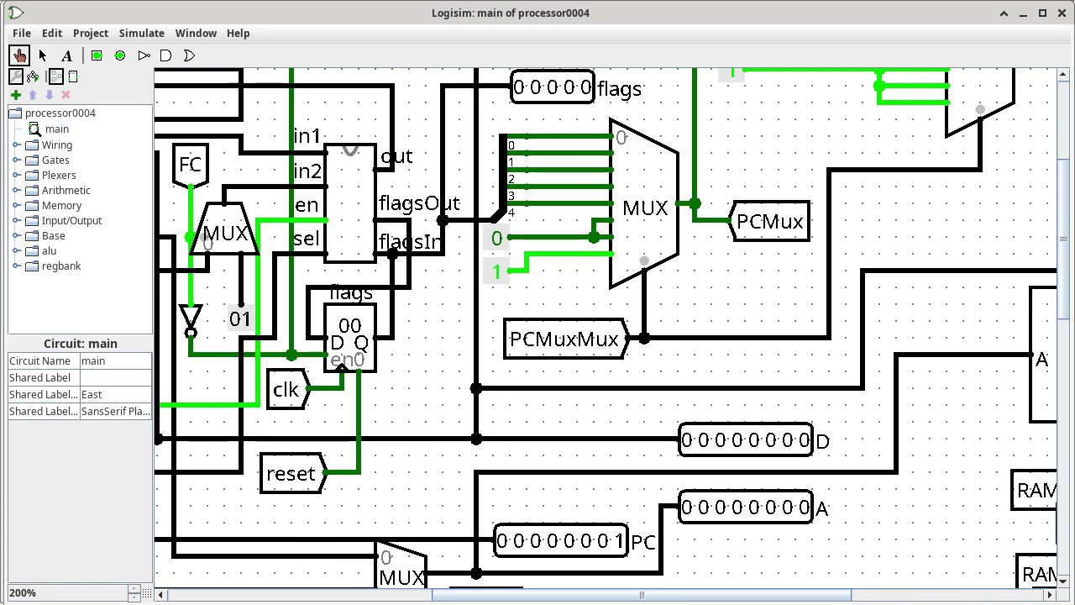
{"action": "left_click", "coordinate": [256, 154]}
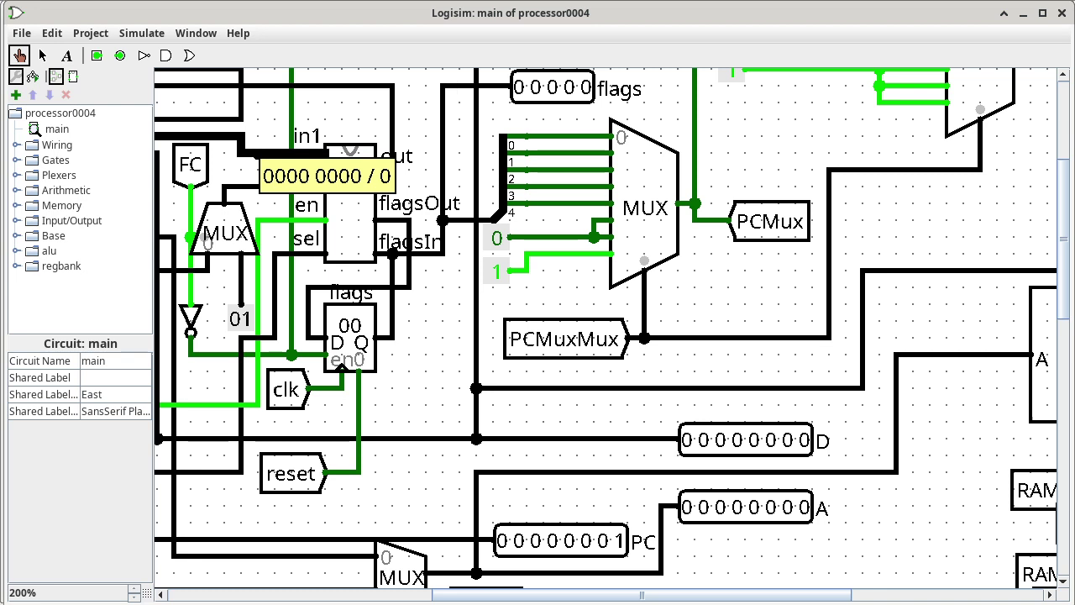
{"action": "scroll", "coordinate": [605, 334], "scroll_direction": "left", "scroll_amount": 10}
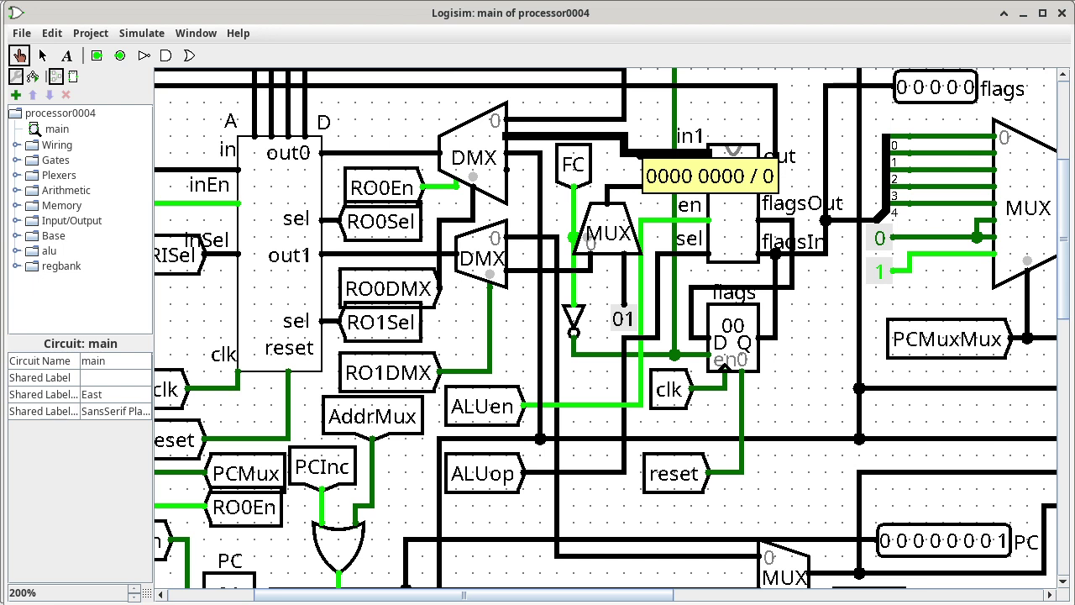
{"action": "left_click", "coordinate": [473, 220]}
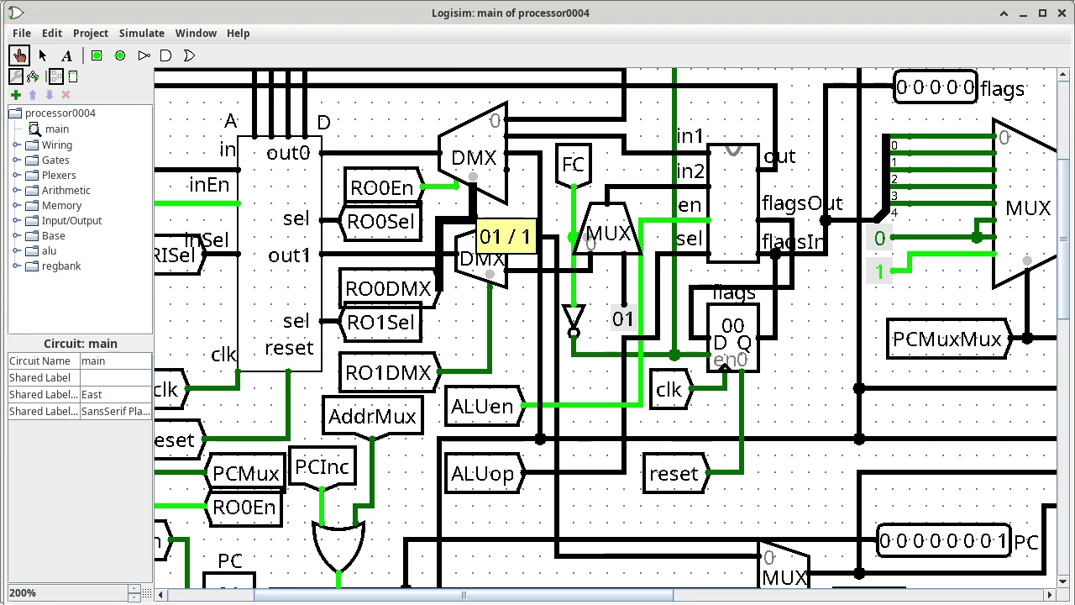
{"action": "left_click", "coordinate": [527, 135]}
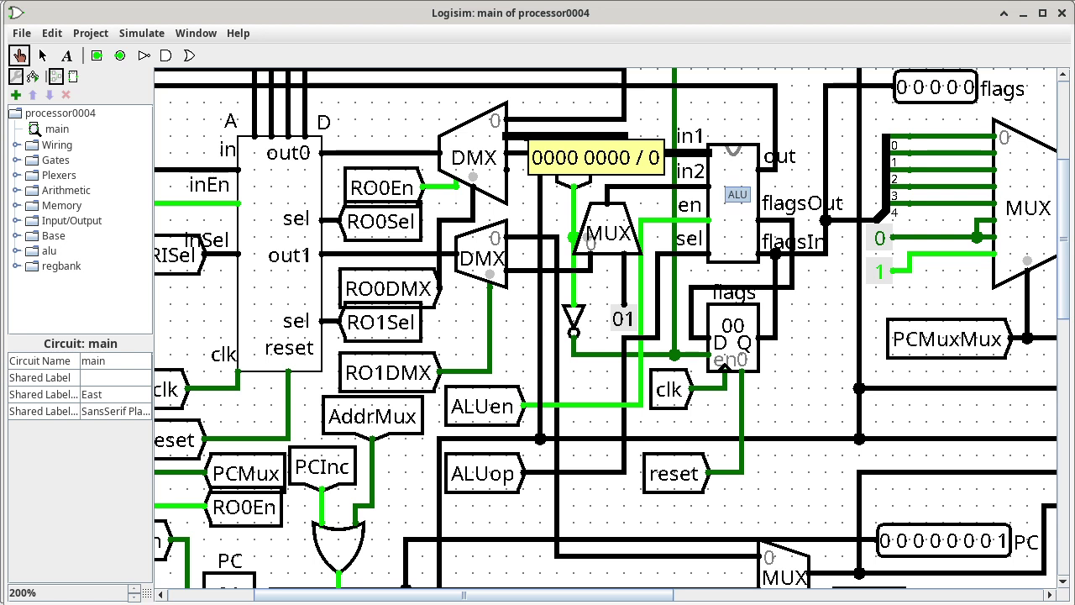
{"action": "left_click", "coordinate": [383, 152]}
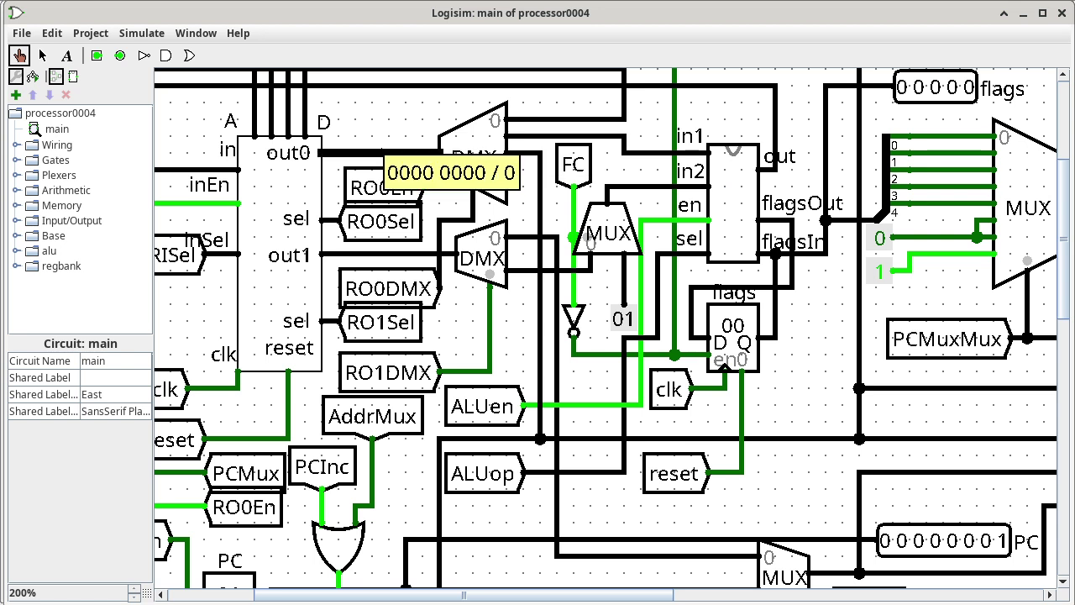
{"action": "left_click", "coordinate": [534, 136]}
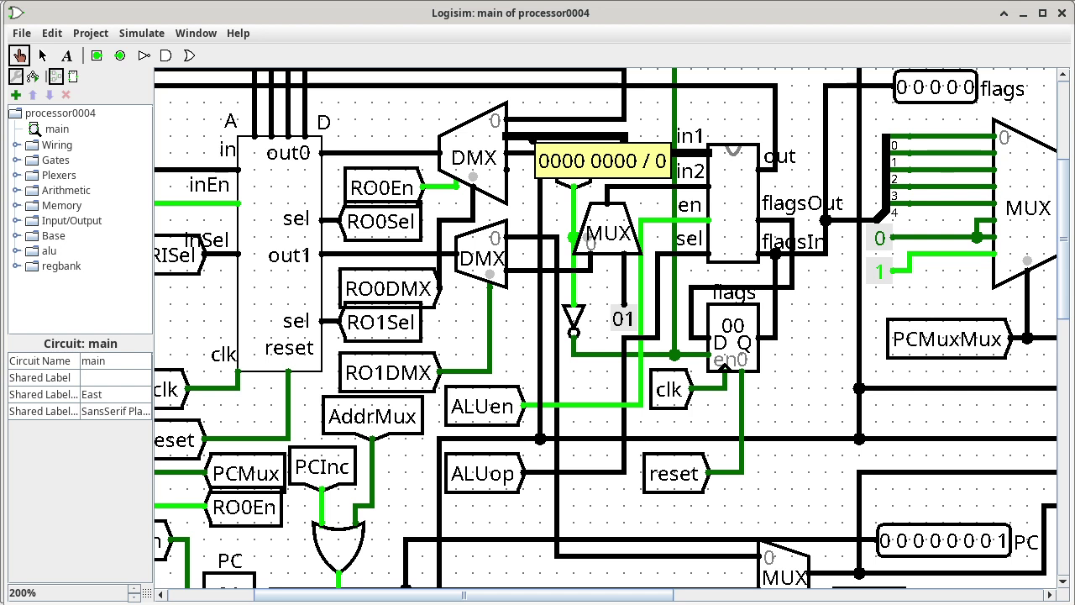
{"action": "left_click", "coordinate": [370, 152]}
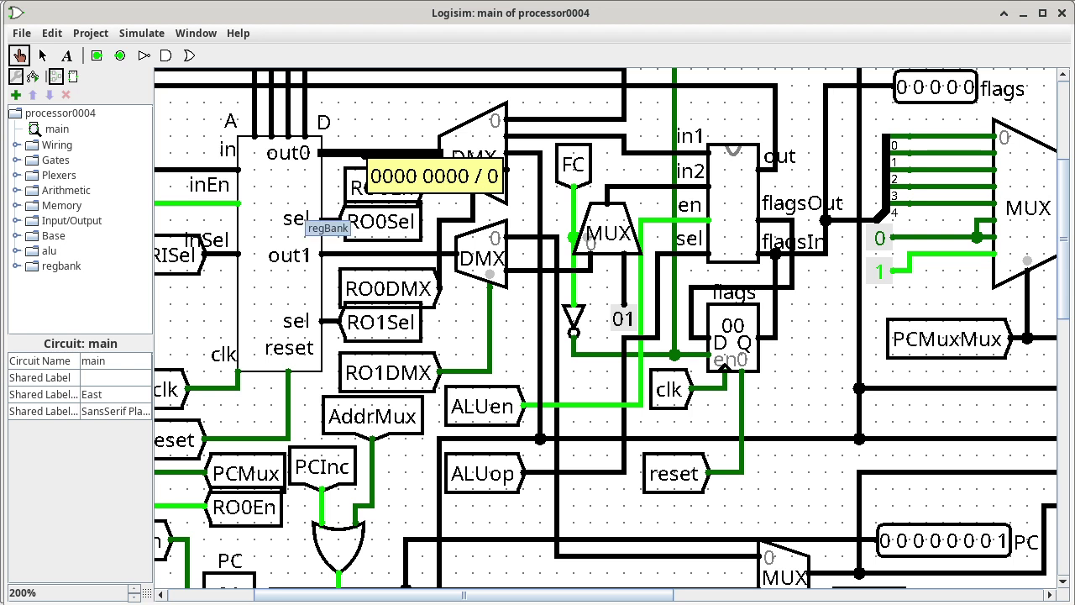
Open the regBank subcircuit and probe the regOut0 multiplexer's output wire and register C's data input wire.
{"action": "right_click", "coordinate": [276, 224]}
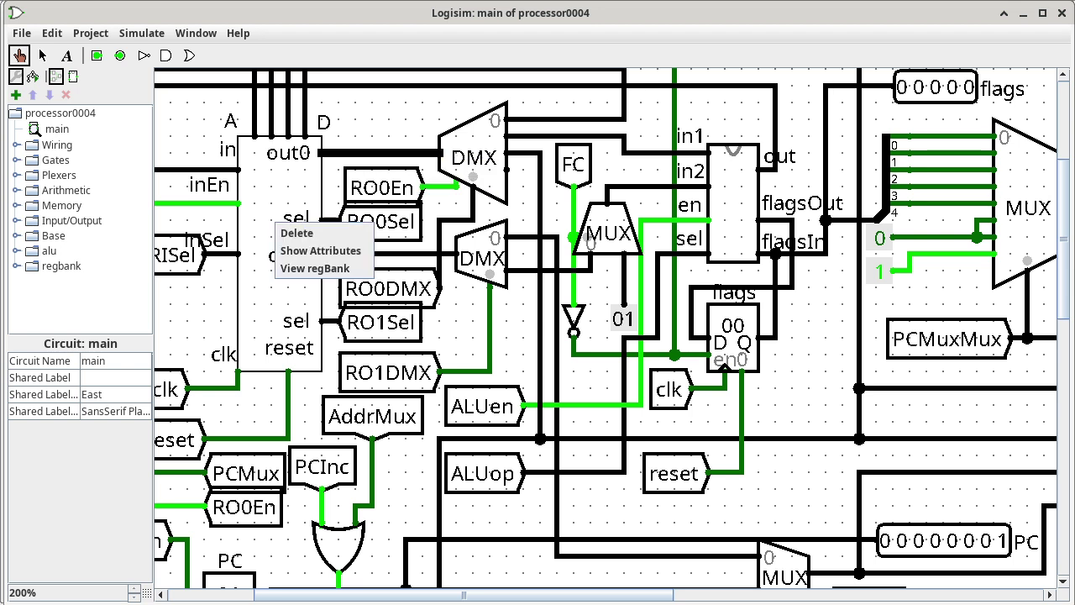
{"action": "left_click", "coordinate": [311, 269]}
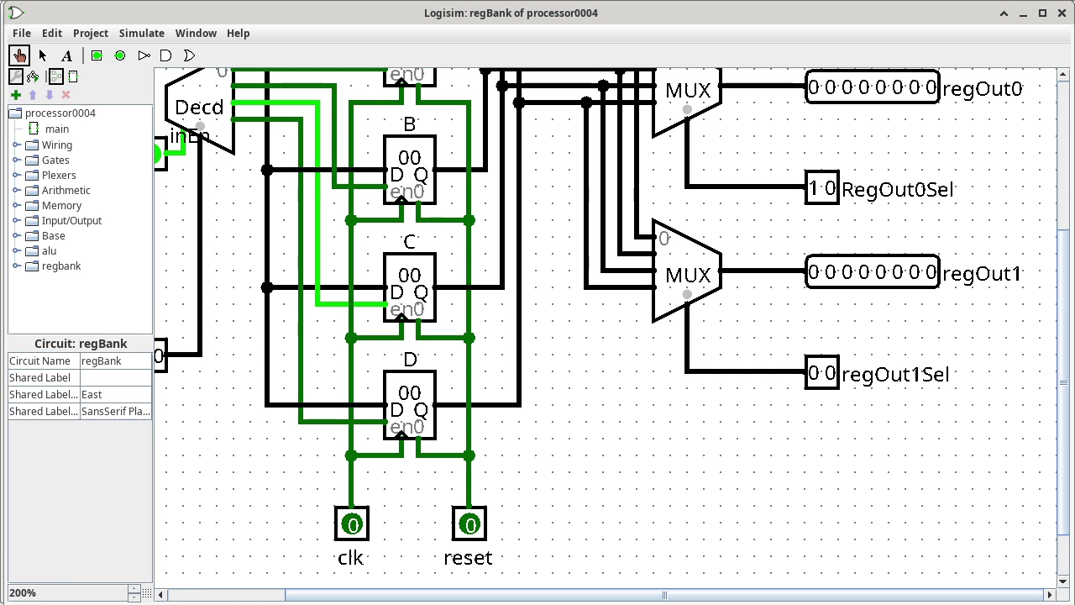
{"action": "scroll", "coordinate": [605, 328], "scroll_direction": "up", "scroll_amount": 3}
{"action": "scroll", "coordinate": [605, 328], "scroll_direction": "up", "scroll_amount": 1}
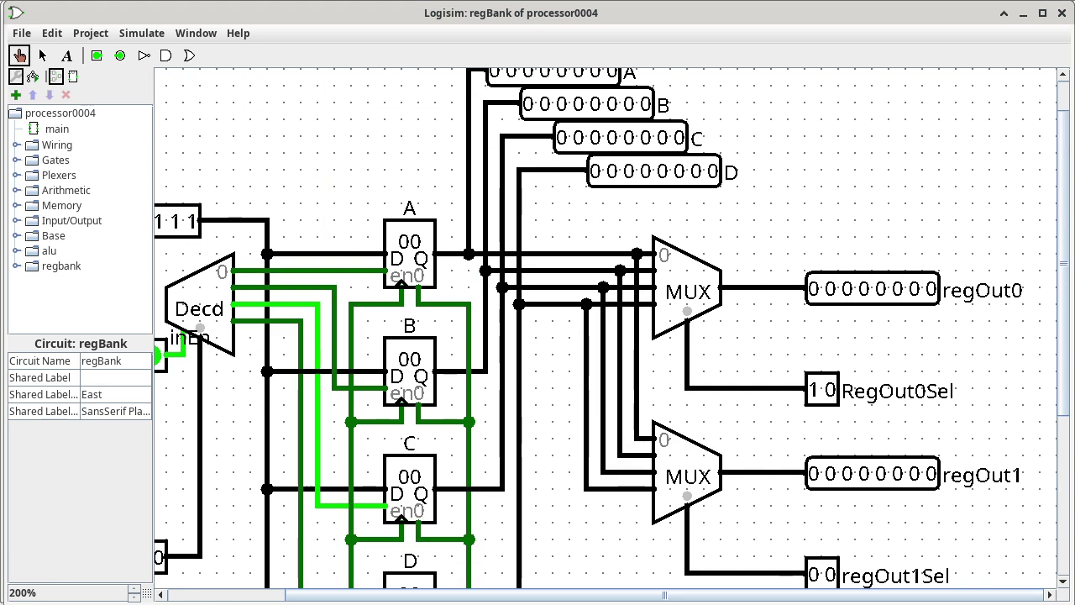
{"action": "left_click", "coordinate": [751, 288]}
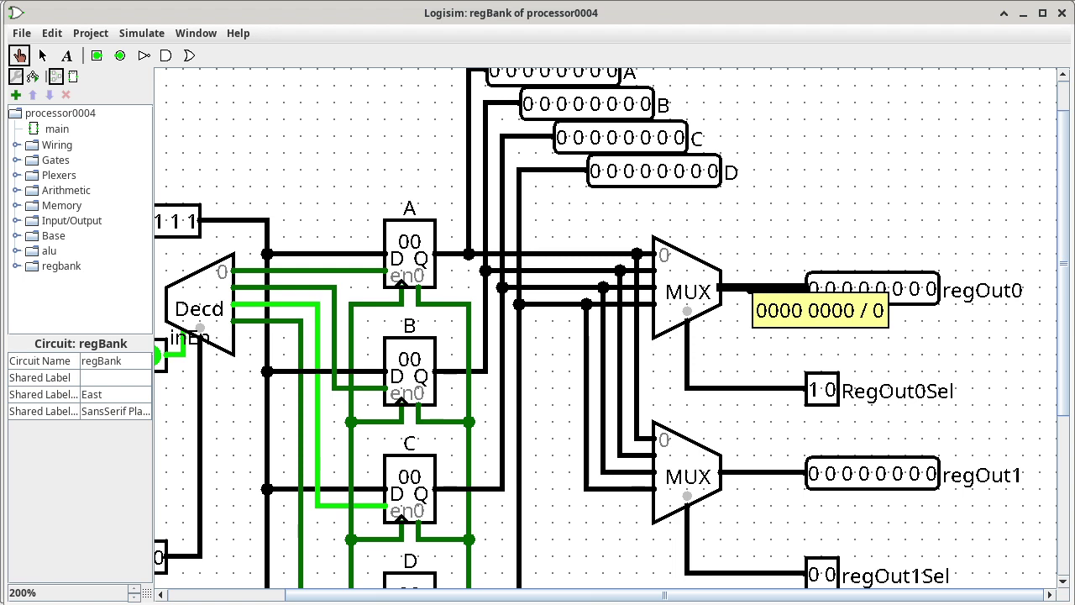
{"action": "scroll", "coordinate": [612, 328], "scroll_direction": "down", "scroll_amount": 5}
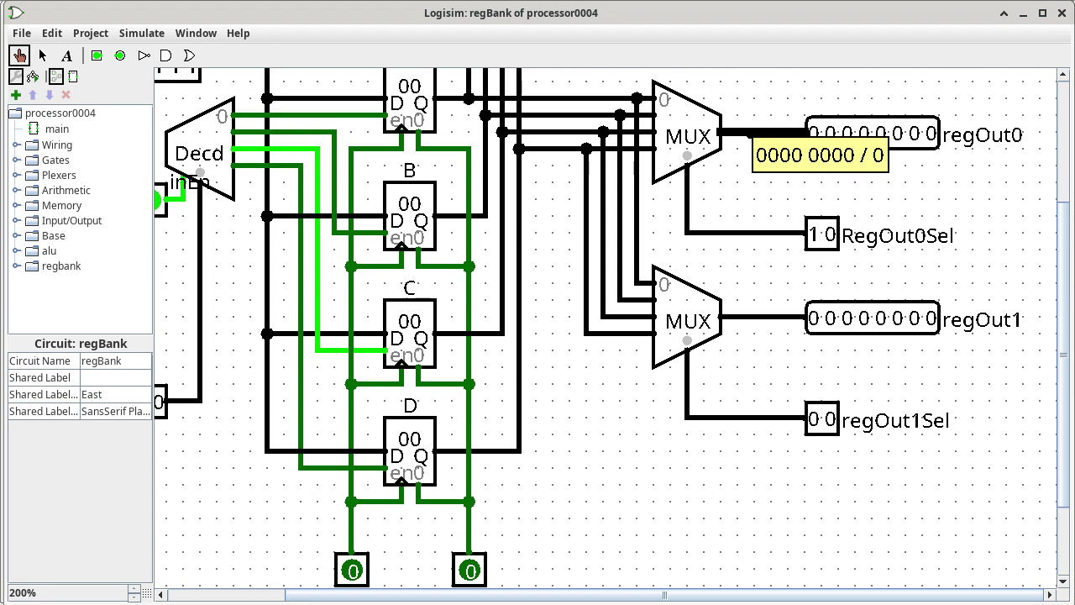
{"action": "scroll", "coordinate": [606, 334], "scroll_direction": "left", "scroll_amount": 5}
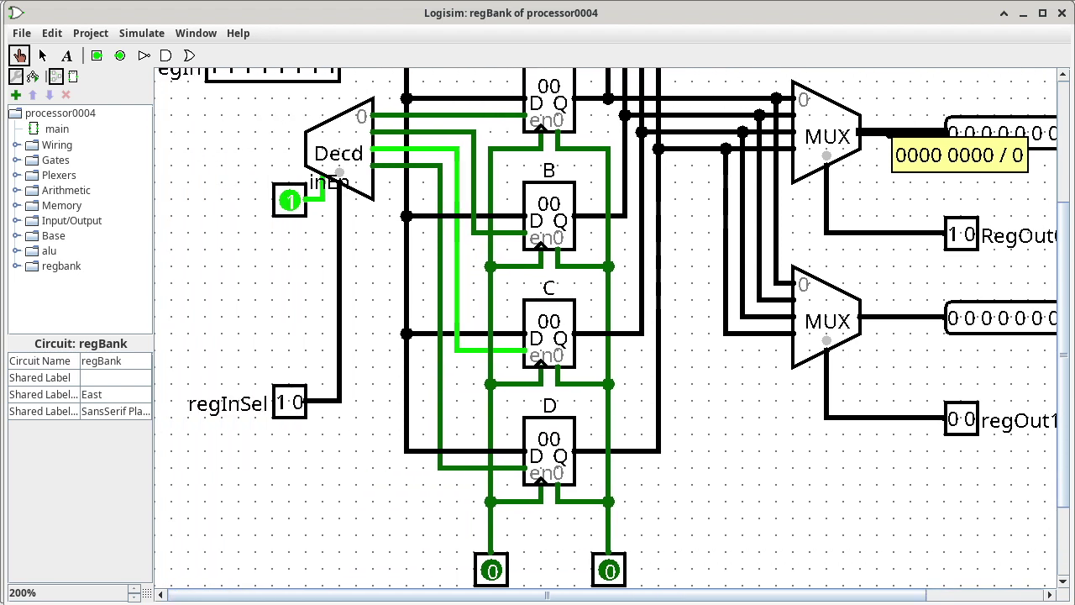
{"action": "left_click", "coordinate": [514, 334]}
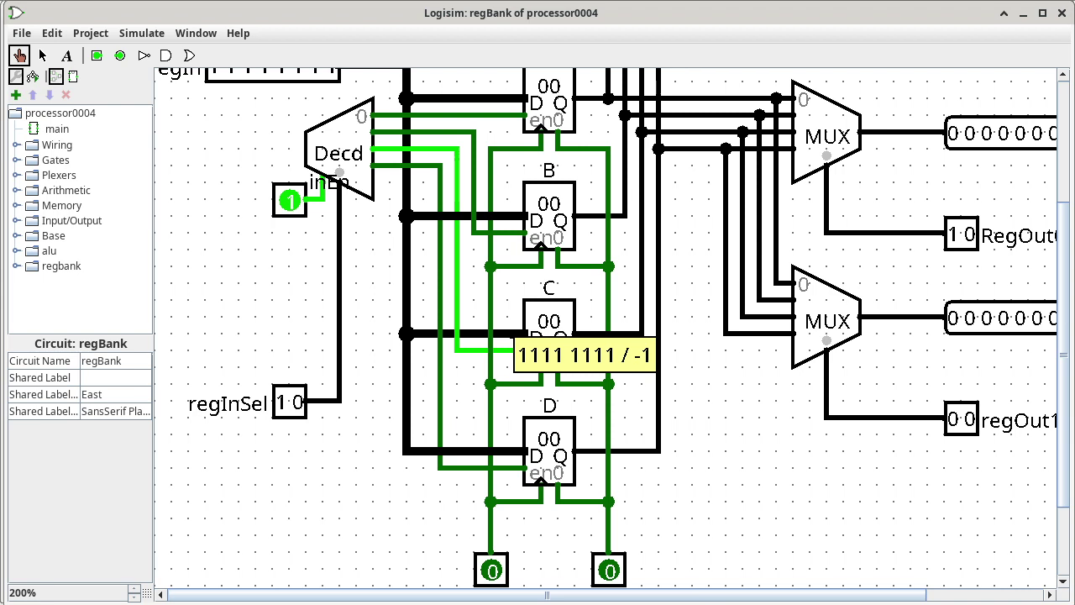
{"action": "scroll", "coordinate": [614, 328], "scroll_direction": "up", "scroll_amount": 3}
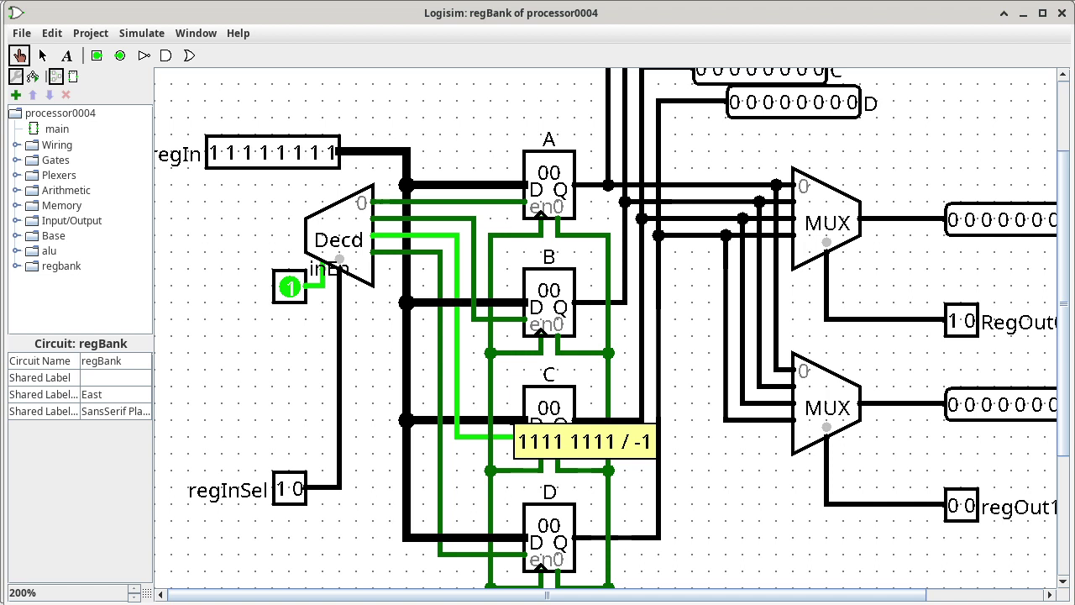
Return to the main circuit and probe the ALU's out wire that loops back to the register input multiplexer.
{"action": "double_click", "coordinate": [57, 128]}
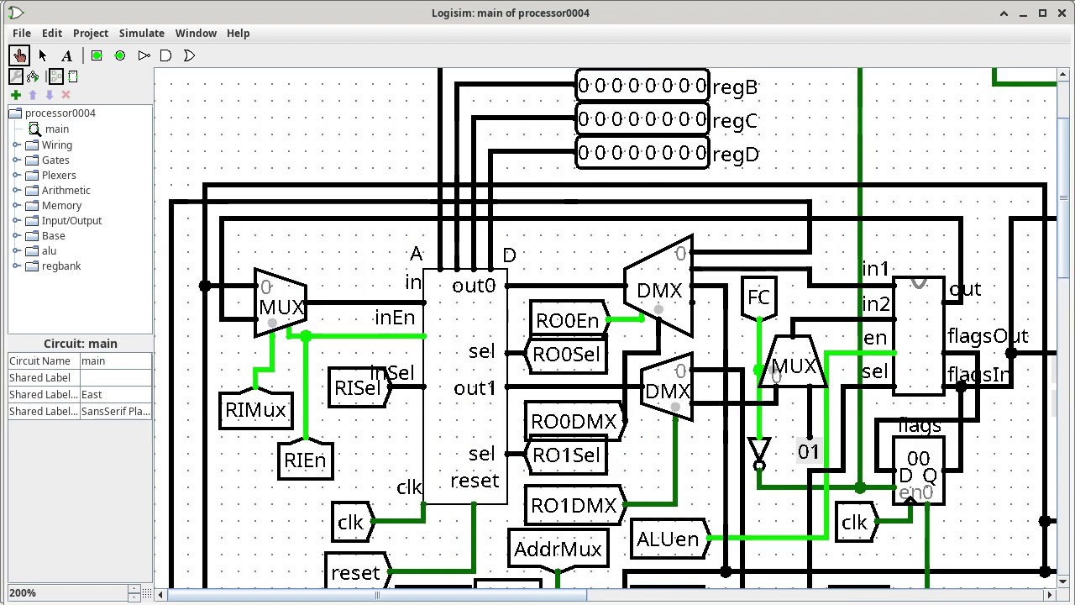
{"action": "left_click", "coordinate": [924, 219]}
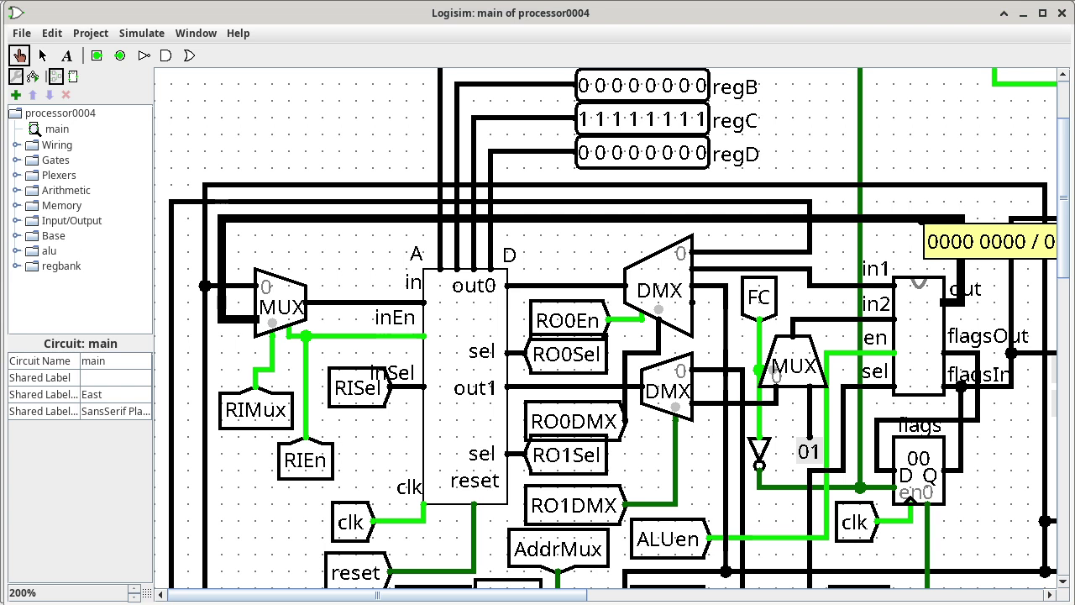
{"action": "key", "text": "alt+f"}
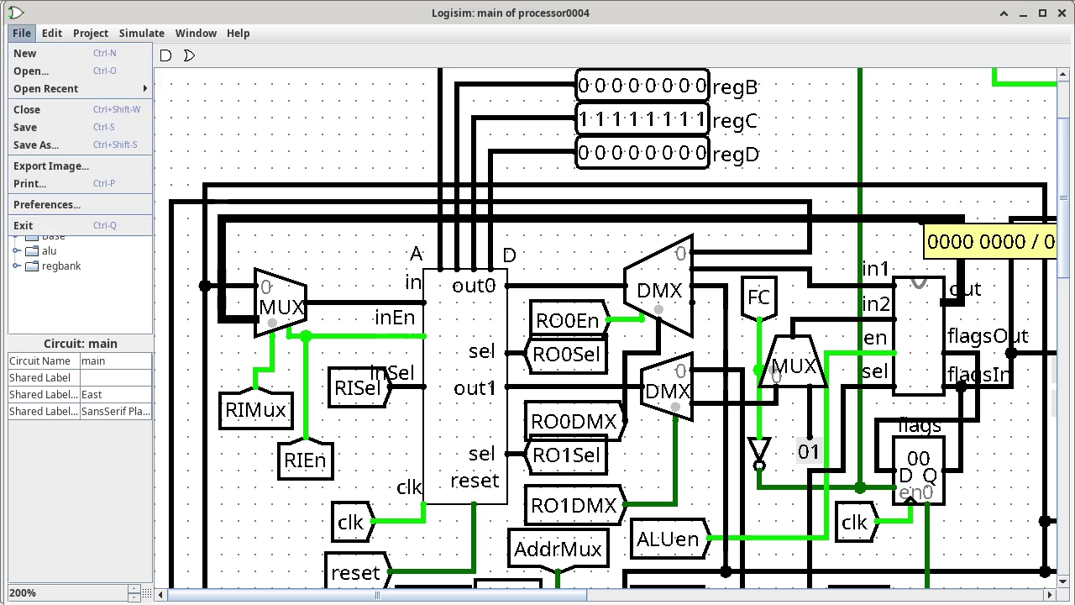
{"action": "key", "text": "Down"}
{"action": "key", "text": "Down"}
{"action": "key", "text": "Down"}
{"action": "key", "text": "Down"}
{"action": "key", "text": "Down"}
{"action": "key", "text": "Down"}
{"action": "key", "text": "Down"}
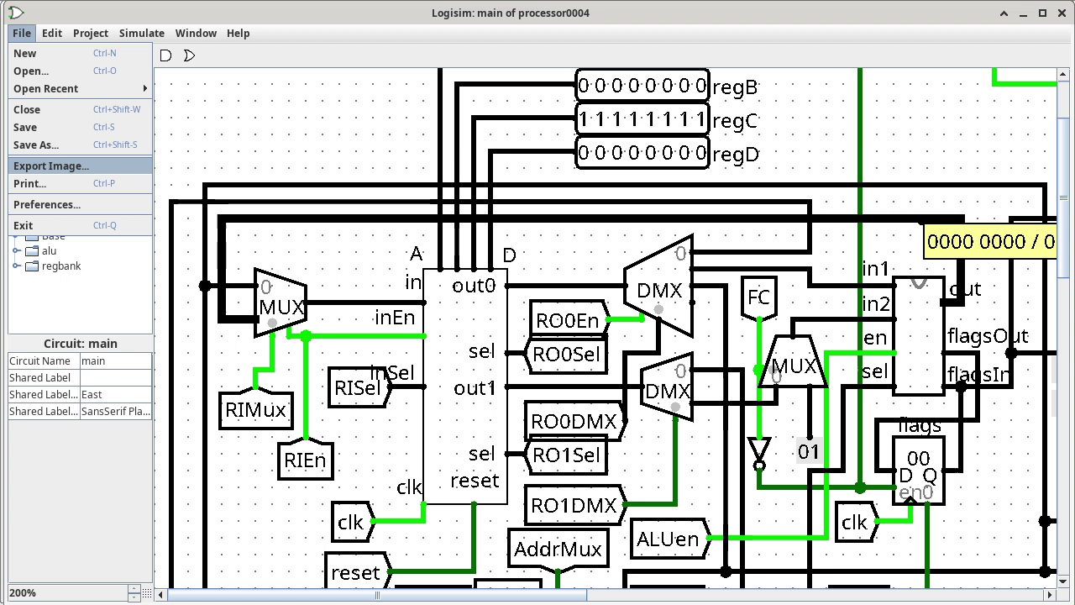
{"action": "key", "text": "Return"}
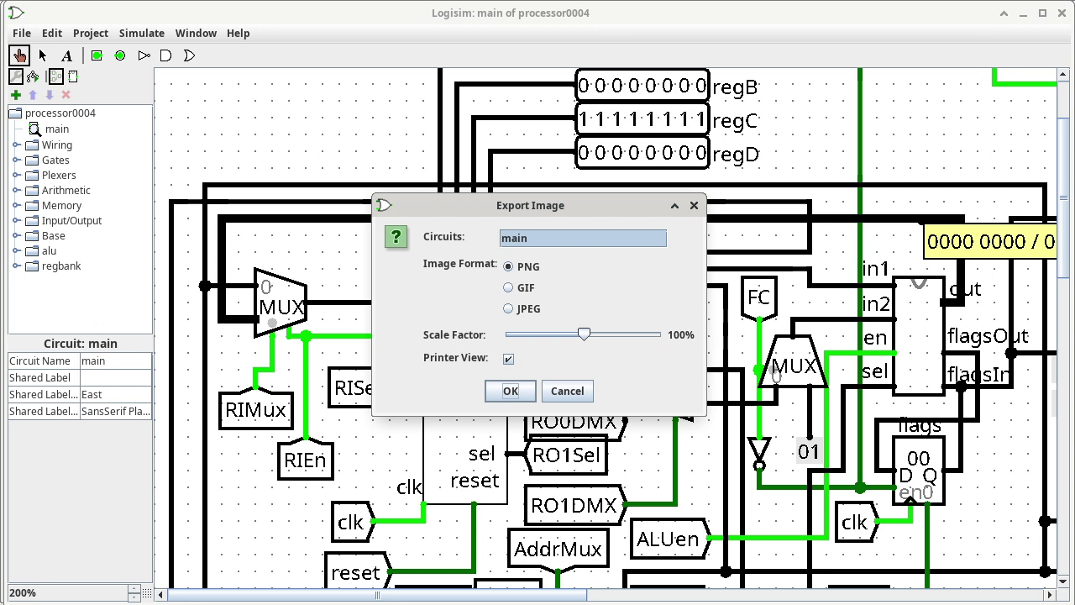
{"action": "left_click", "coordinate": [567, 390]}
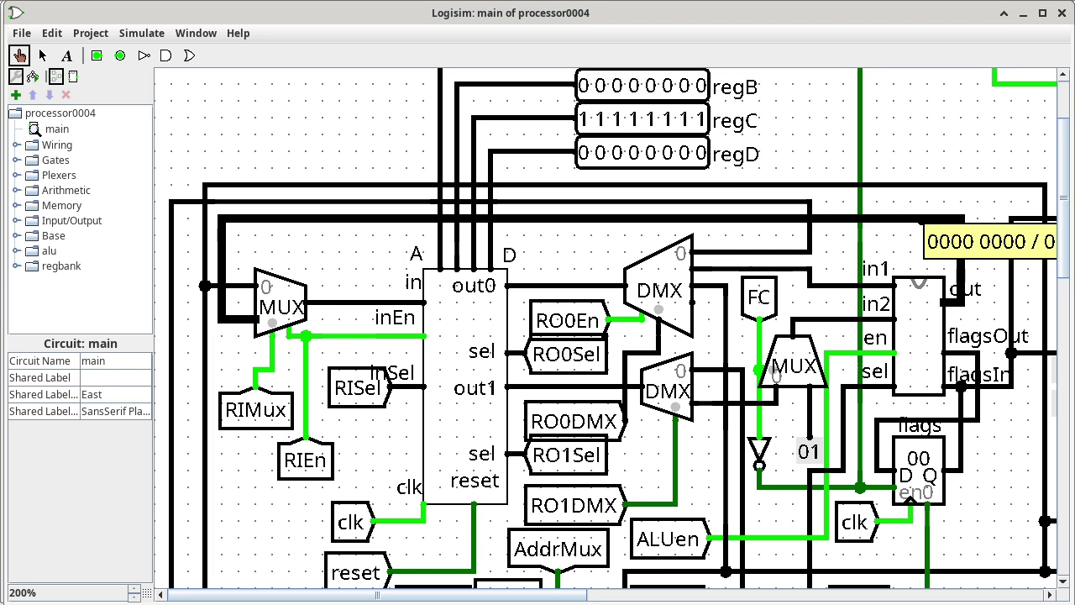
Switch to the Mousepad notes and append "R, F, R" to the fetch cycle line and "F" to the decode cycle line.
{"action": "key", "text": "alt+Tab"}
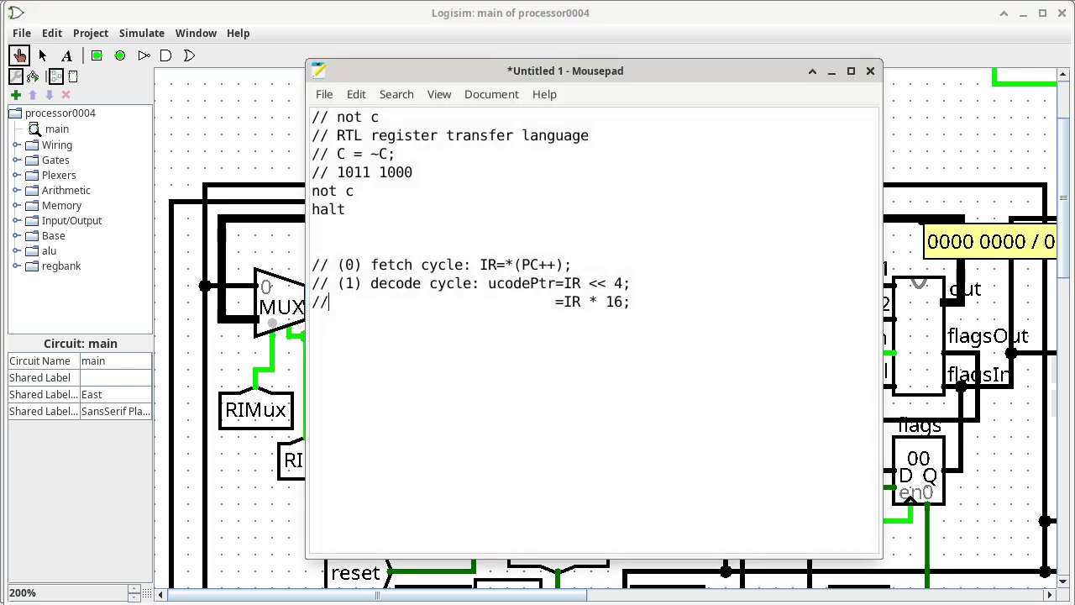
{"action": "left_click", "coordinate": [572, 265]}
{"action": "type", "text": "R"}
{"action": "type", "text": ", "}
{"action": "type", "text": "F"}
{"action": "type", "text": ", R"}
{"action": "type", "text": "F"}
Add the comment line "// (2) execute cycle:" marked R, and a following "// (3)" line marked F.
{"action": "type", "text": "// "}
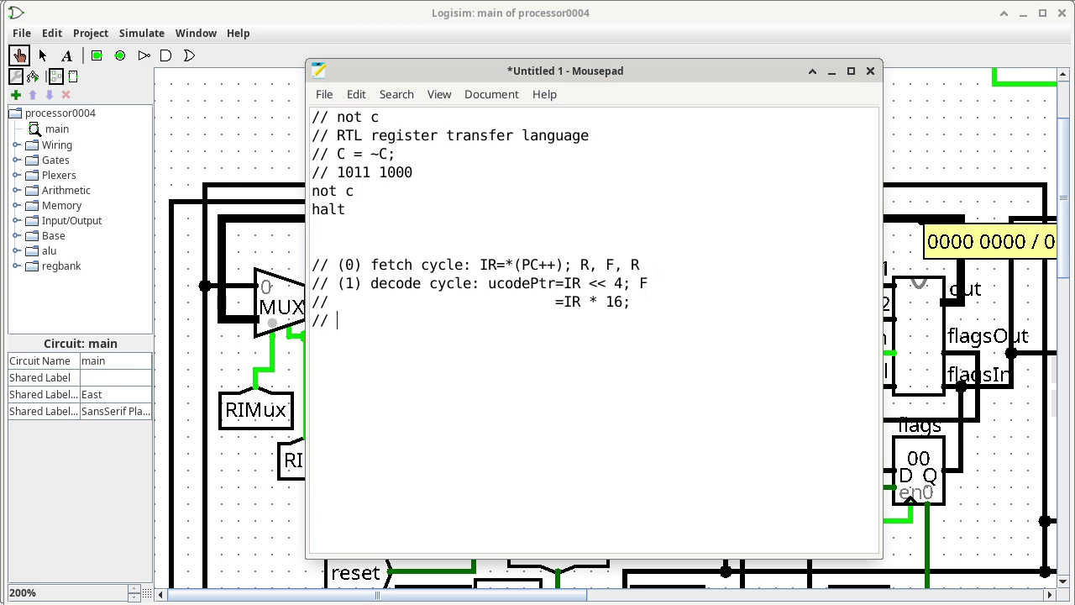
{"action": "type", "text": "(2) execute cycle:"}
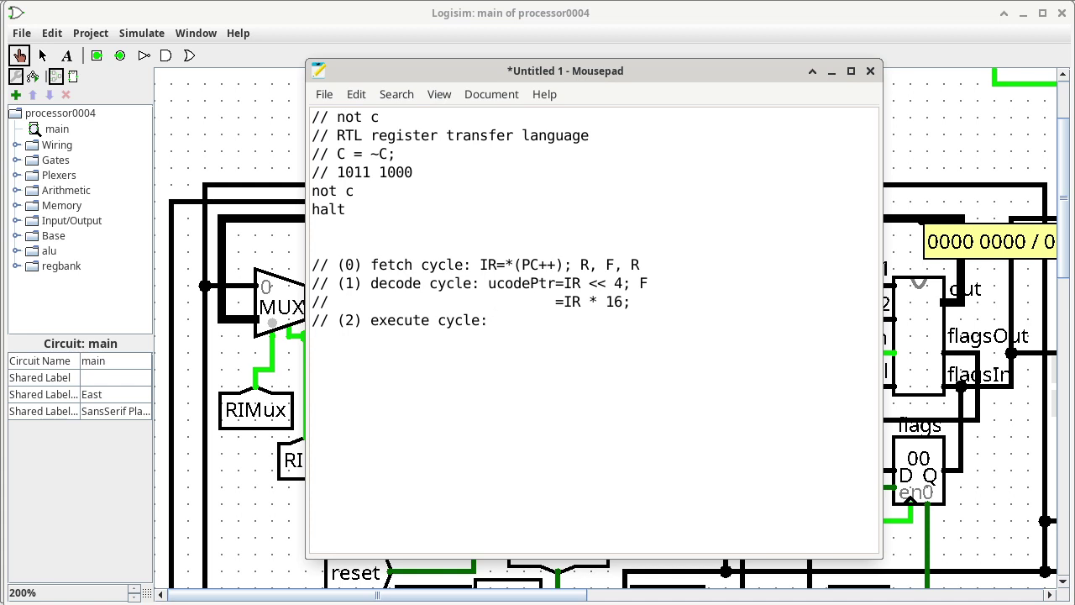
{"action": "type", "text": "R"}
{"action": "key", "text": "Return"}
{"action": "type", "text": "// (3)"}
{"action": "type", "text": "F"}
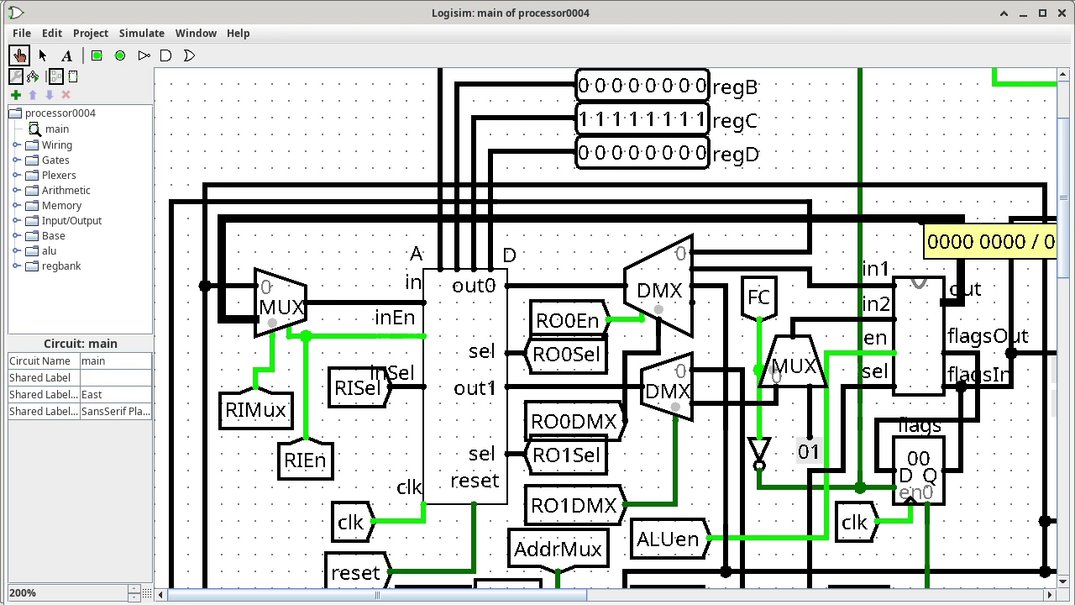
Return to the Logisim main circuit and open the contents of the microcode ROM beside ucodePtr in the hex editor.
{"action": "scroll", "coordinate": [612, 328], "scroll_direction": "down", "scroll_amount": 12}
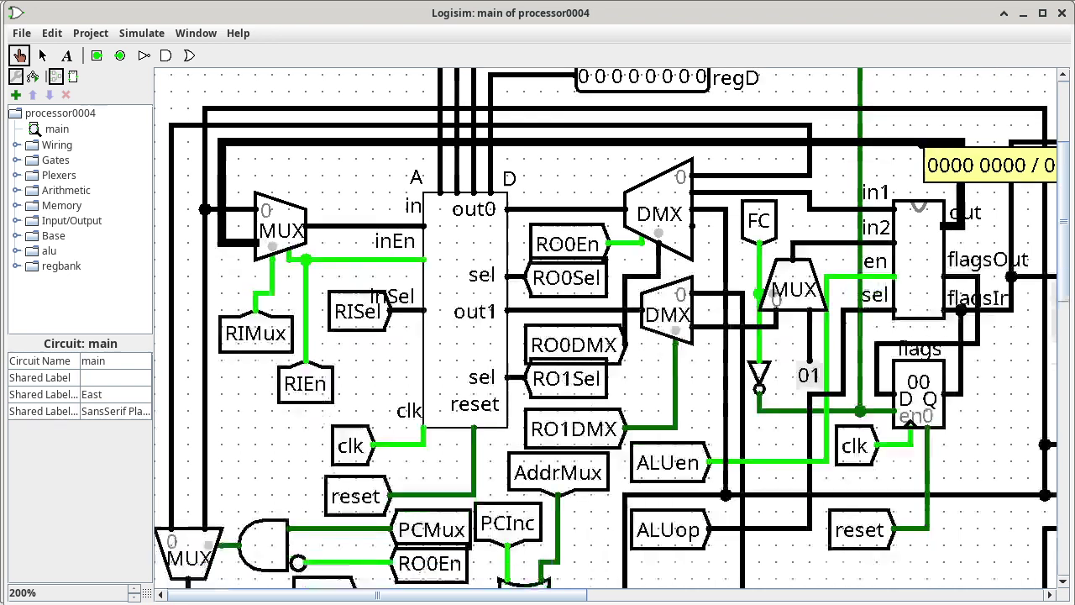
{"action": "scroll", "coordinate": [613, 328], "scroll_direction": "down", "scroll_amount": 2}
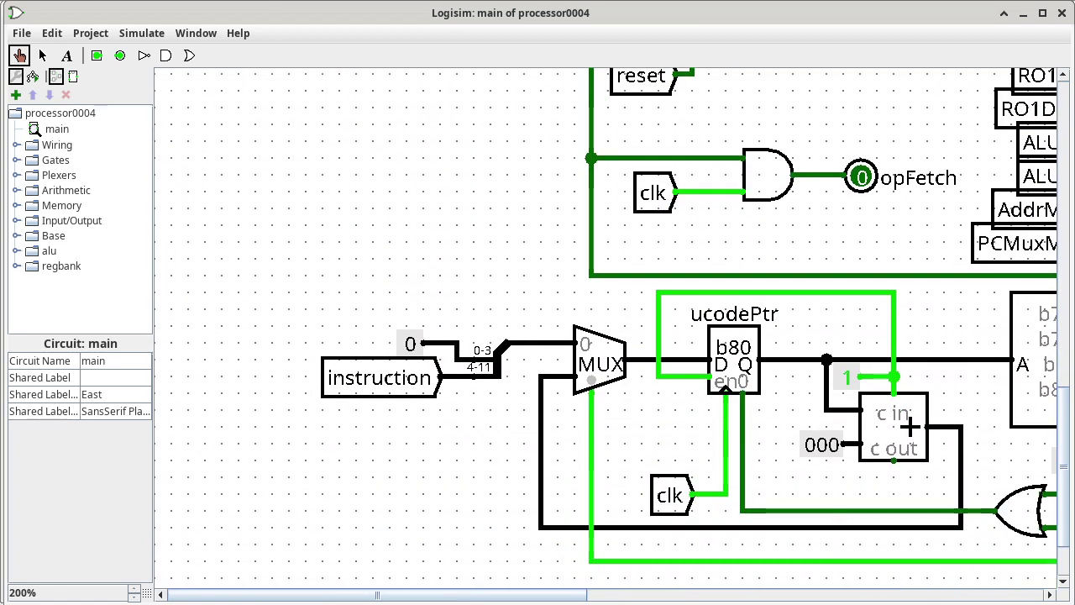
{"action": "scroll", "coordinate": [604, 336], "scroll_direction": "right", "scroll_amount": 6}
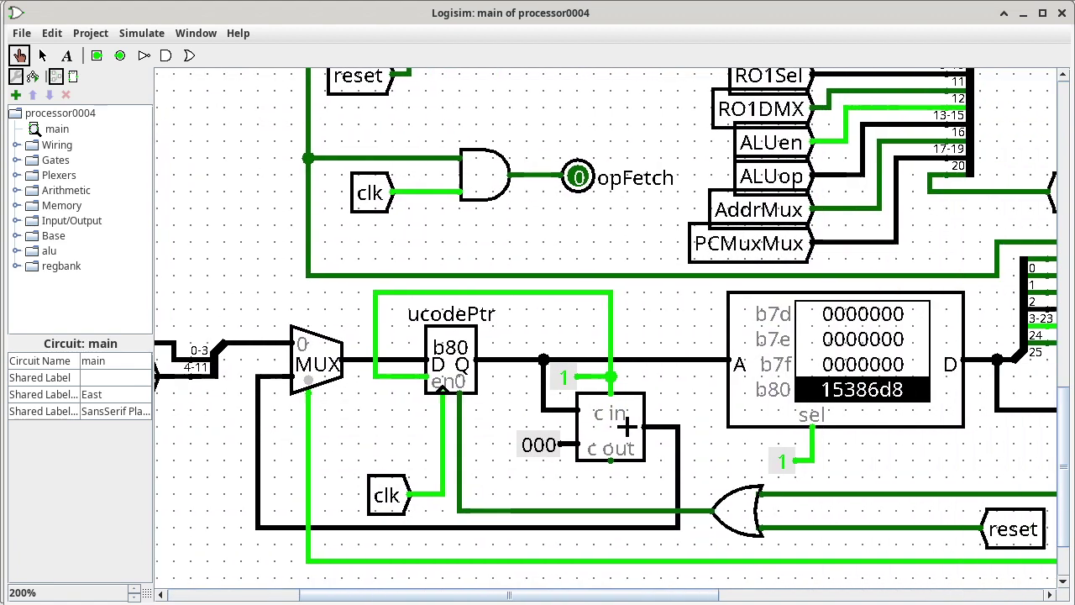
{"action": "scroll", "coordinate": [605, 336], "scroll_direction": "right", "scroll_amount": 1}
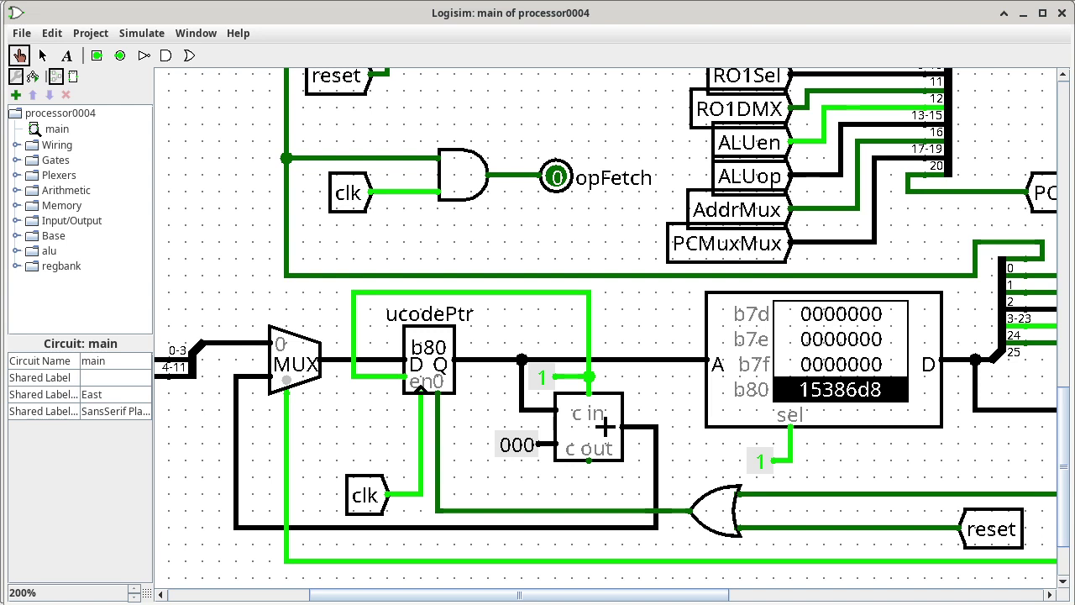
{"action": "right_click", "coordinate": [851, 381]}
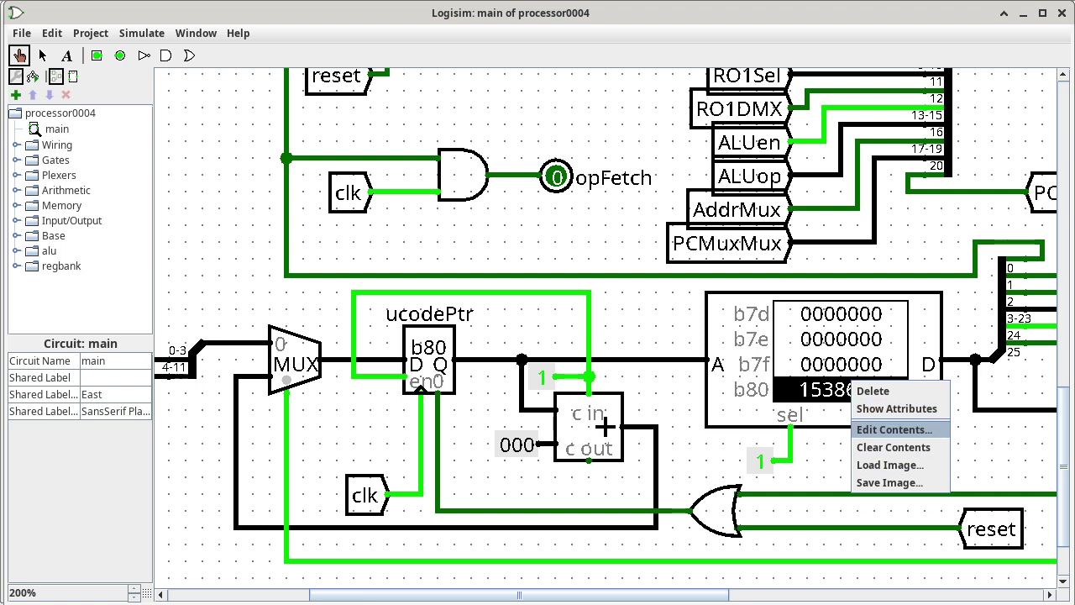
{"action": "left_click", "coordinate": [894, 429]}
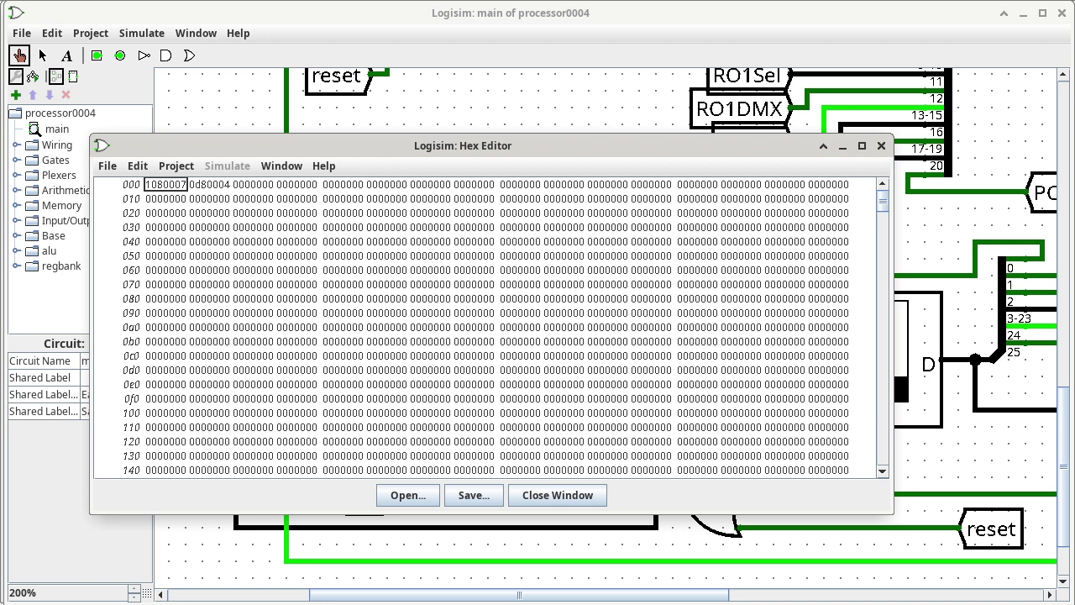
Find address b80 in the microcode contents, select its word and the word after it, and close the hex editor.
{"action": "scroll", "coordinate": [487, 328], "scroll_direction": "down", "scroll_amount": 15}
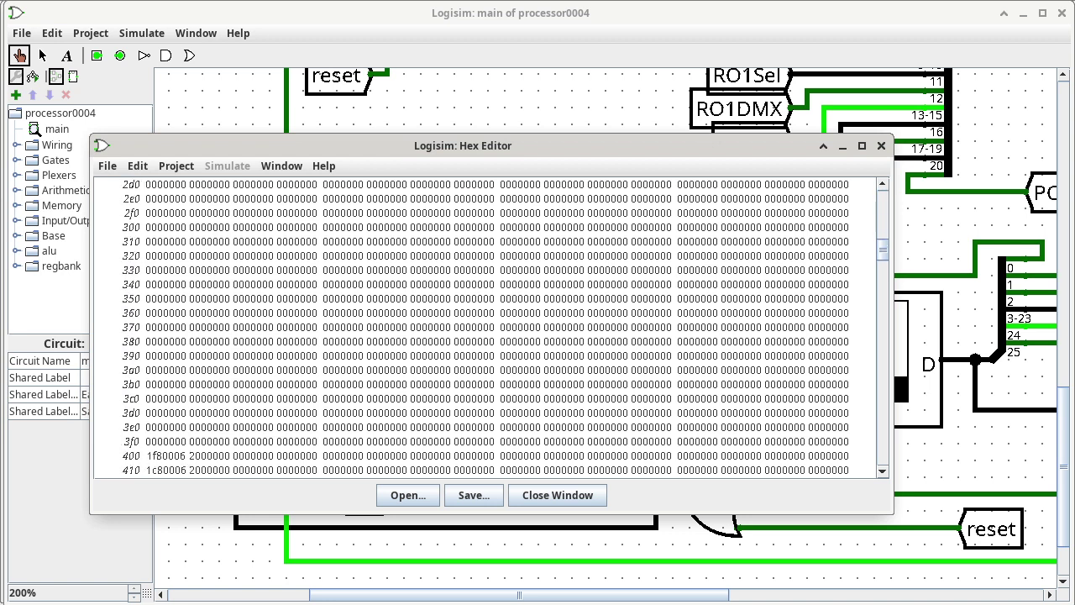
{"action": "scroll", "coordinate": [488, 327], "scroll_direction": "down", "scroll_amount": 17}
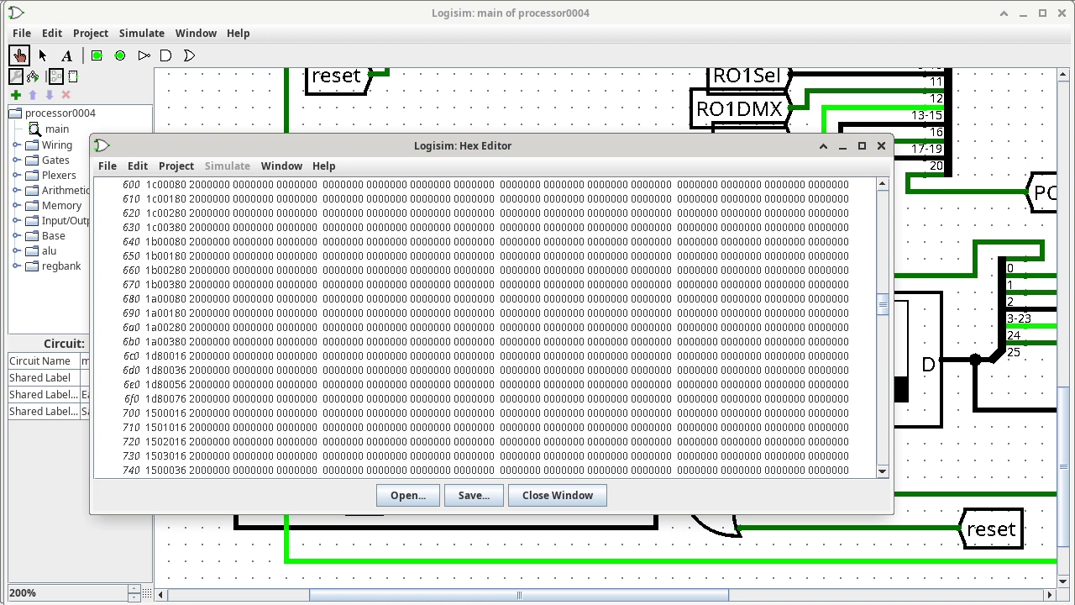
{"action": "scroll", "coordinate": [487, 327], "scroll_direction": "down", "scroll_amount": 12}
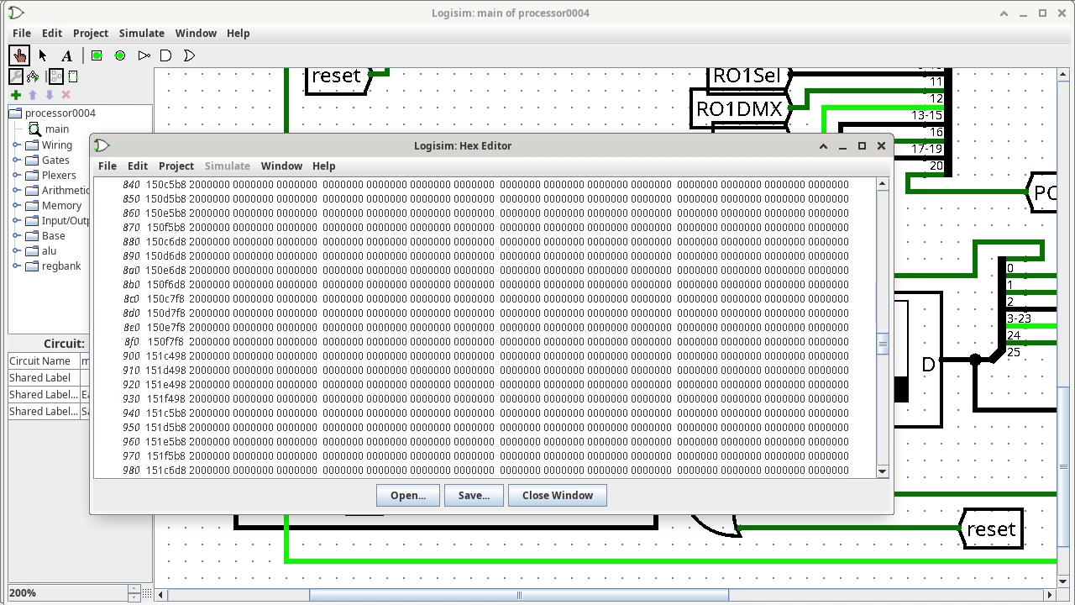
{"action": "scroll", "coordinate": [487, 327], "scroll_direction": "down", "scroll_amount": 12}
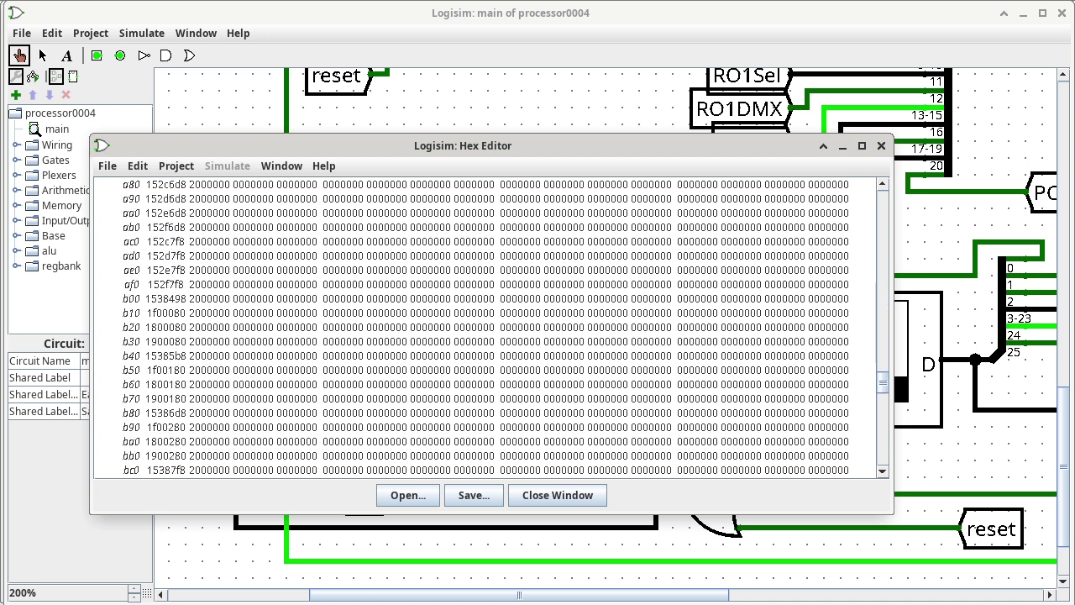
{"action": "scroll", "coordinate": [487, 327], "scroll_direction": "down", "scroll_amount": 2}
{"action": "left_click", "coordinate": [166, 326]}
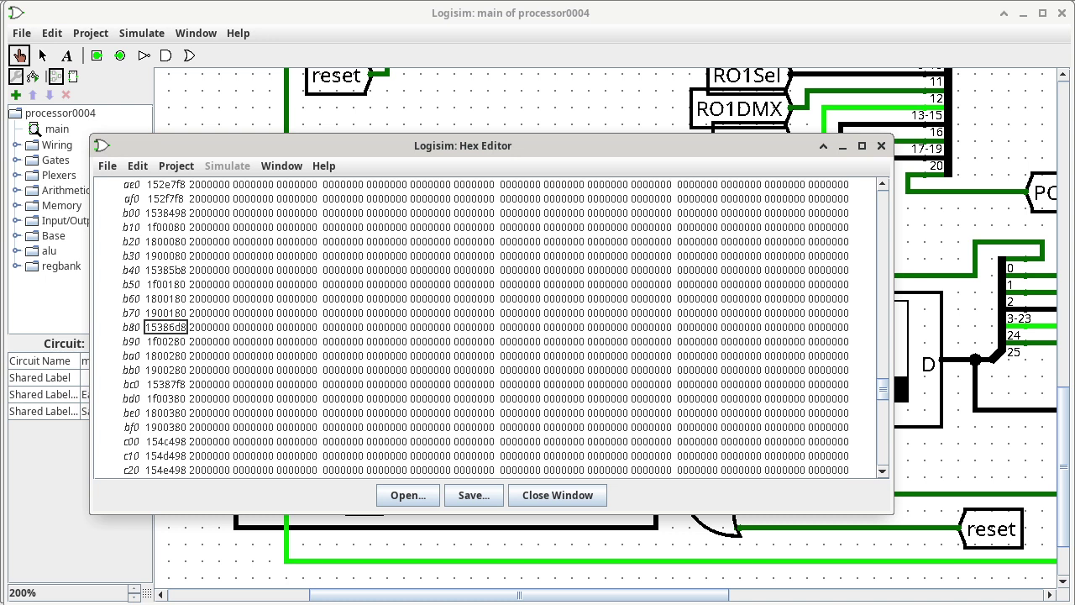
{"action": "left_click", "coordinate": [209, 327]}
{"action": "left_click", "coordinate": [881, 145]}
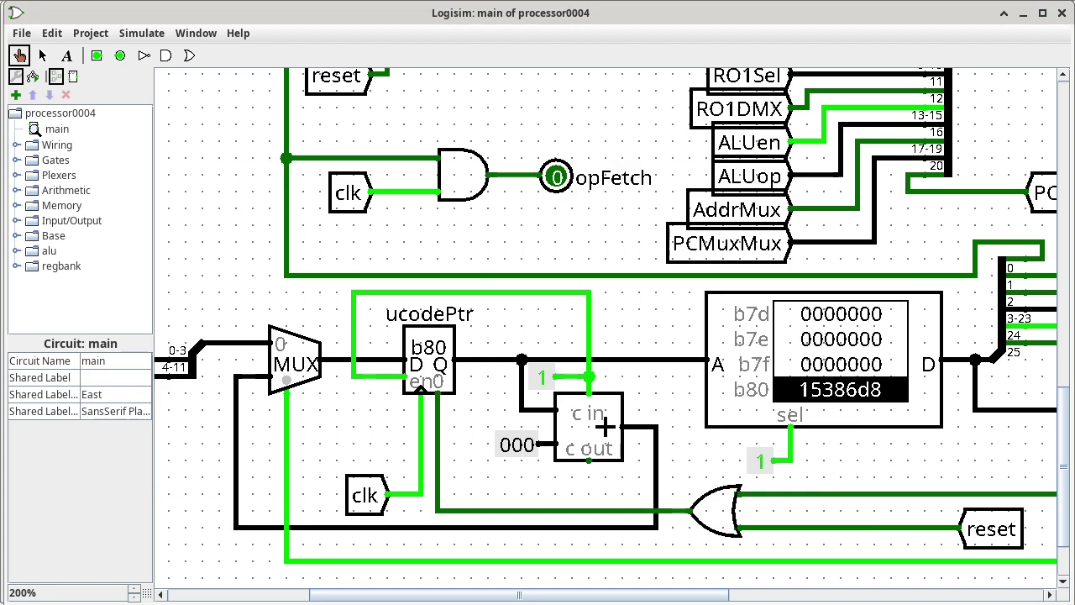
Probe the microcode ROM's data output wire and the splitter's bit 25 wire feeding the OR gate.
{"action": "left_click", "coordinate": [966, 361]}
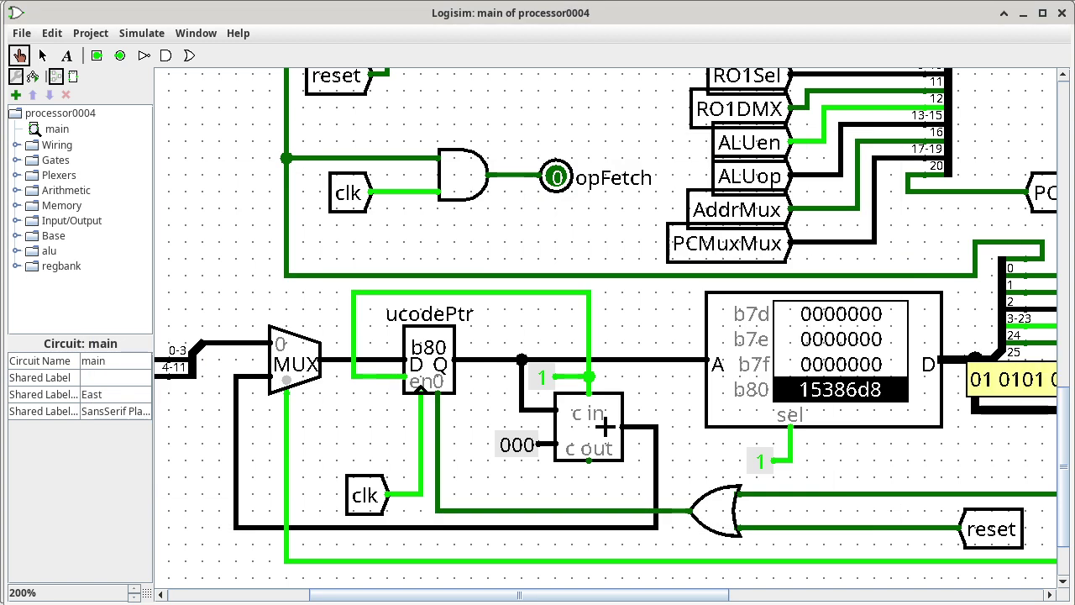
{"action": "scroll", "coordinate": [604, 336], "scroll_direction": "right", "scroll_amount": 10}
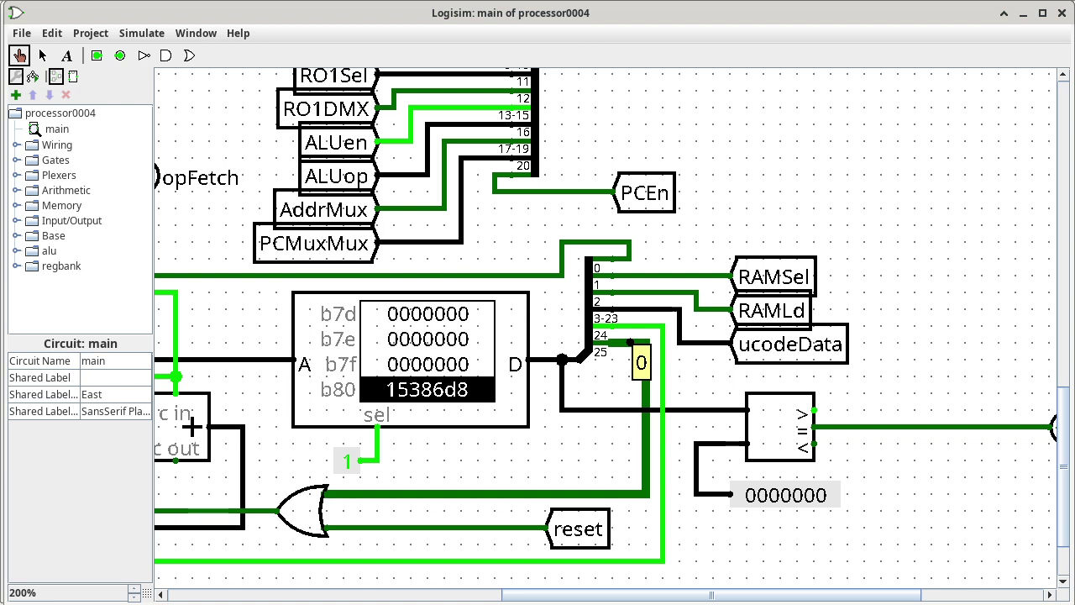
{"action": "scroll", "coordinate": [605, 335], "scroll_direction": "left", "scroll_amount": 10}
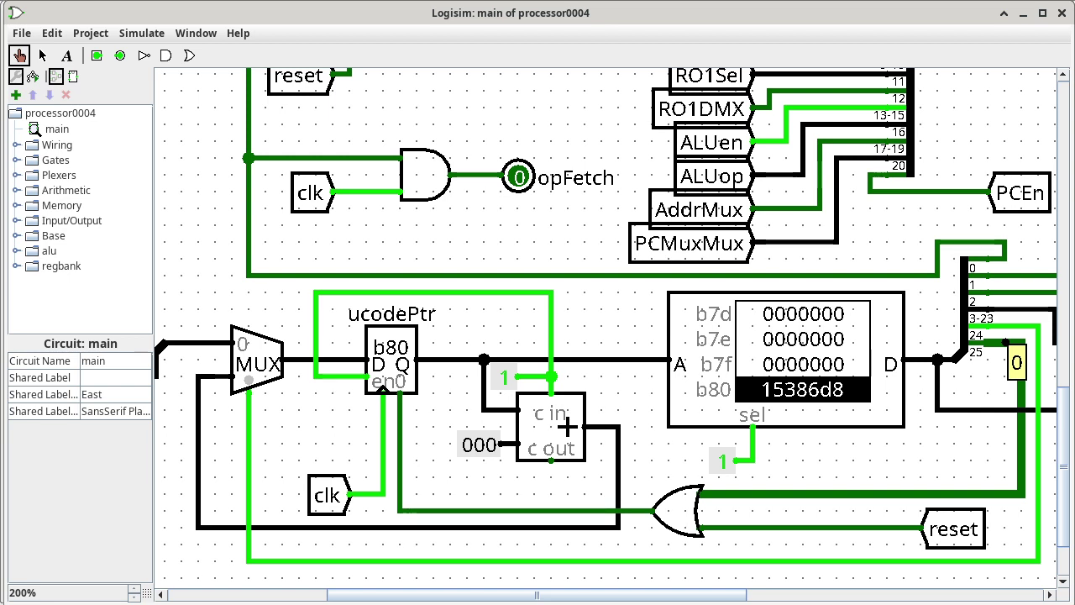
Switch to the Canvas course modules in Firefox and publish "Lab: familiarizing with the TTP toolchain".
{"action": "key", "text": "ctrl+r"}
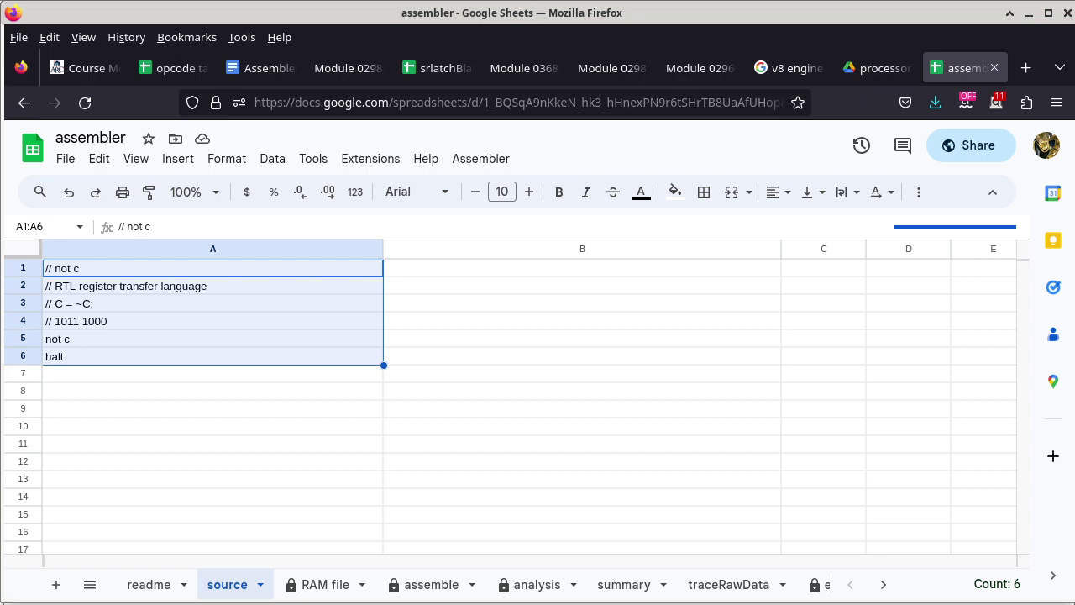
{"action": "left_click", "coordinate": [84, 68]}
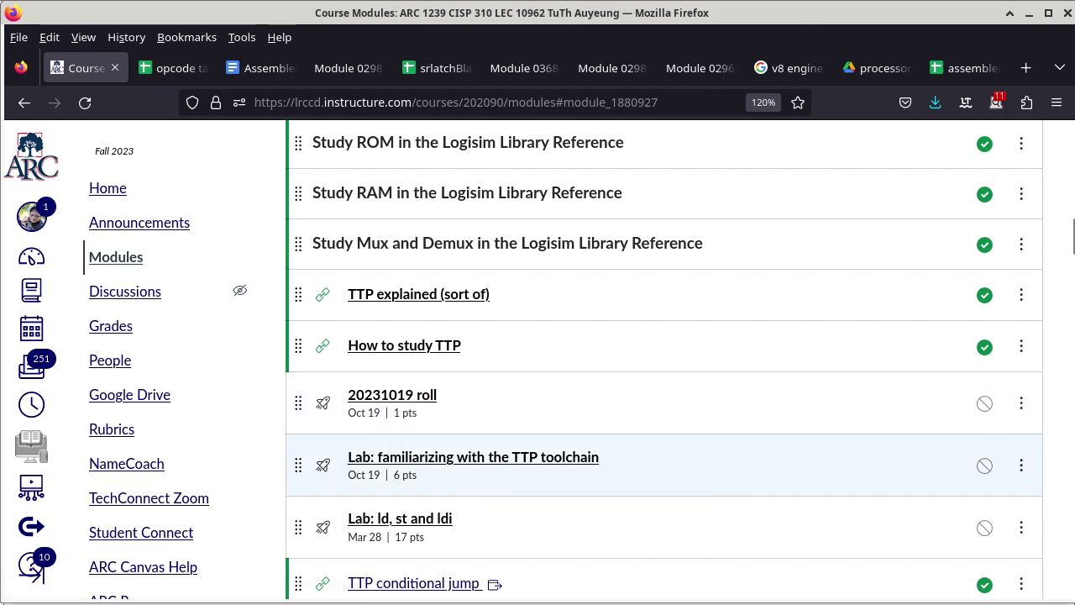
{"action": "left_click", "coordinate": [985, 465]}
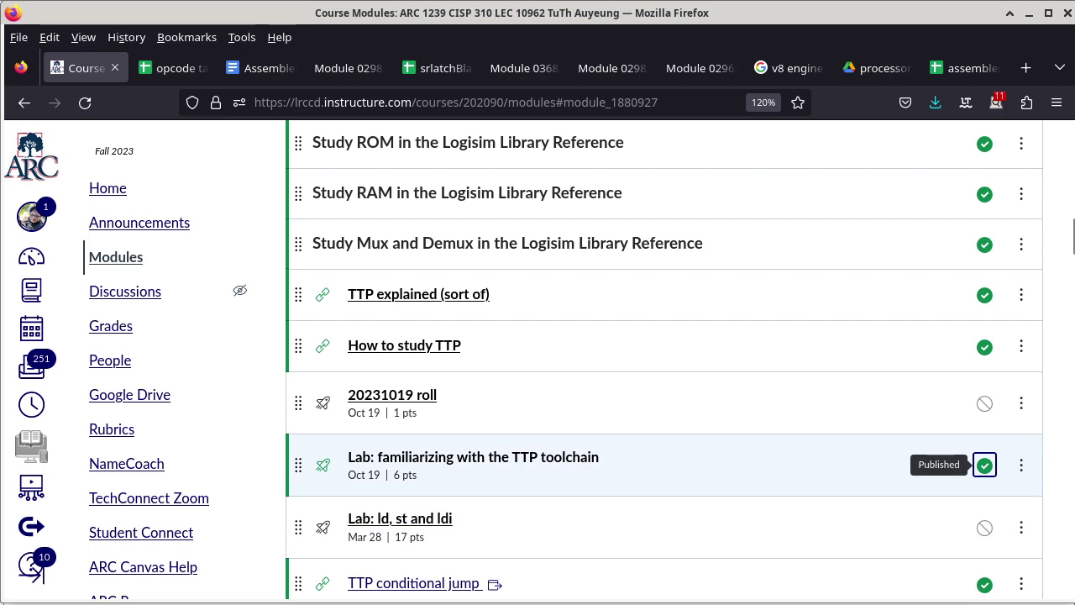
Open "Lab: familiarizing with the TTP toolchain" and review its quiz settings and due date.
{"action": "key", "text": "shift+Tab"}
{"action": "key", "text": "Return"}
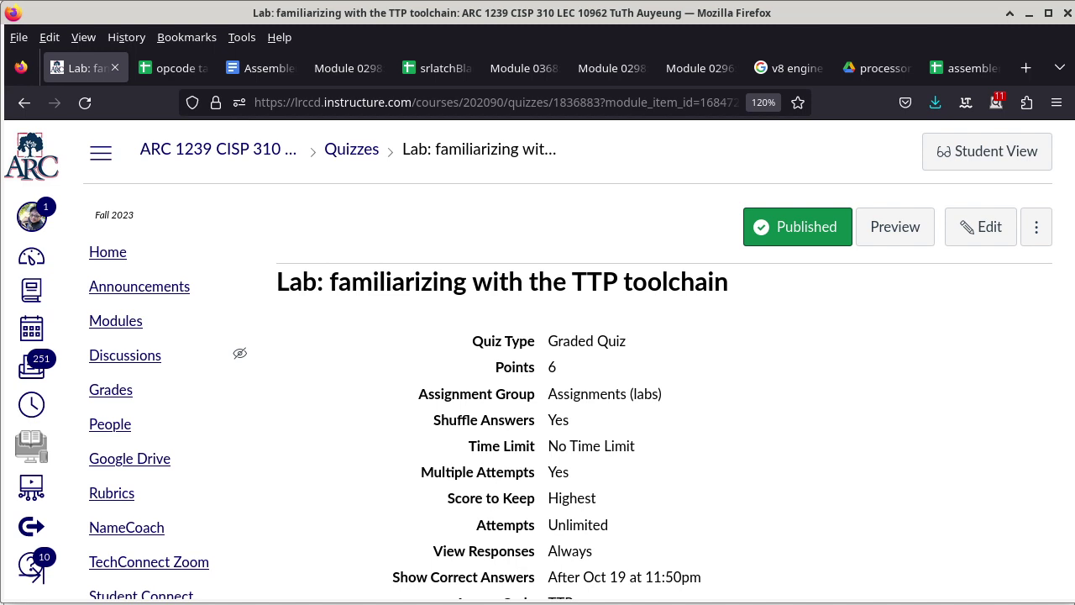
{"action": "scroll", "coordinate": [663, 361], "scroll_direction": "down", "scroll_amount": 4}
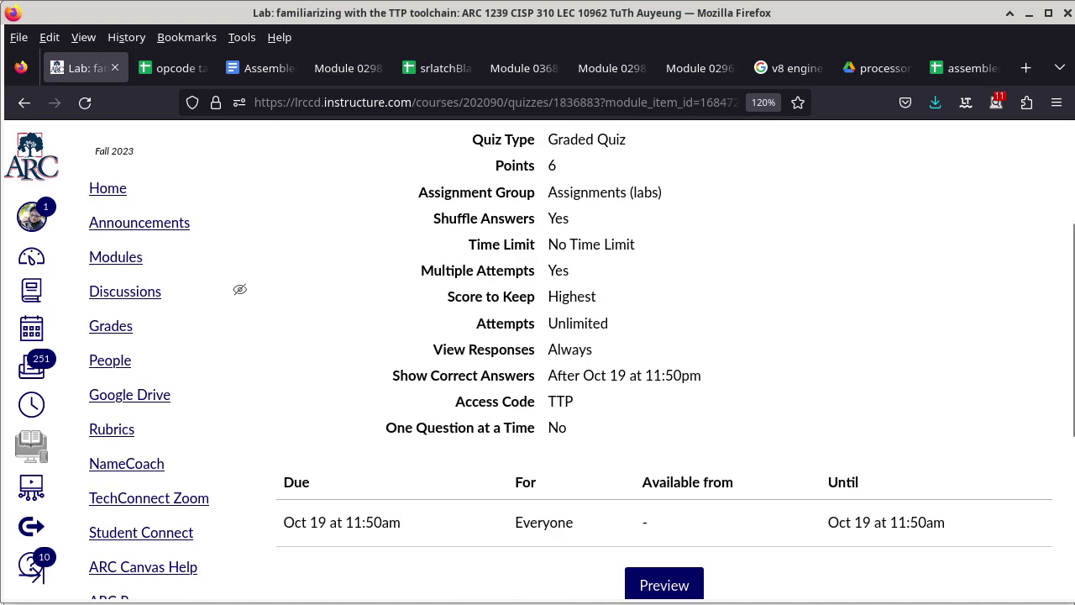